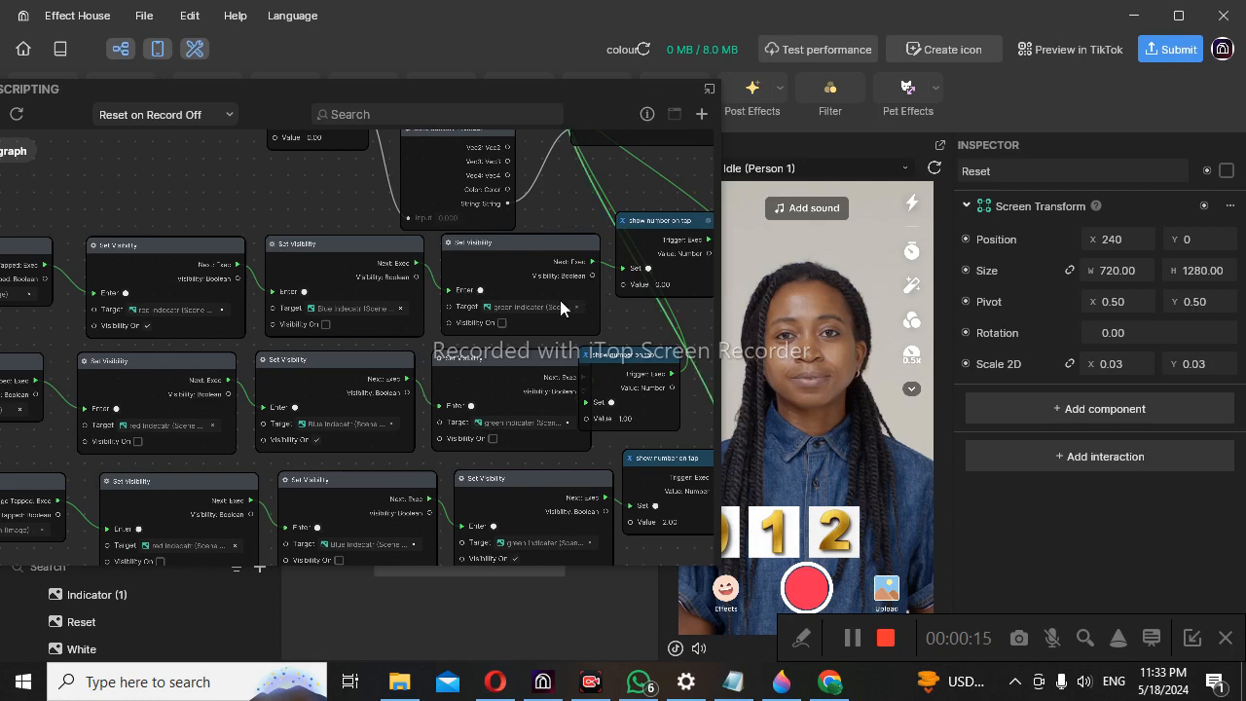
Test the 1, 2 and 0 number buttons in the effect preview
{"action": "scroll", "coordinate": [470, 325], "scroll_direction": "down", "scroll_amount": 3}
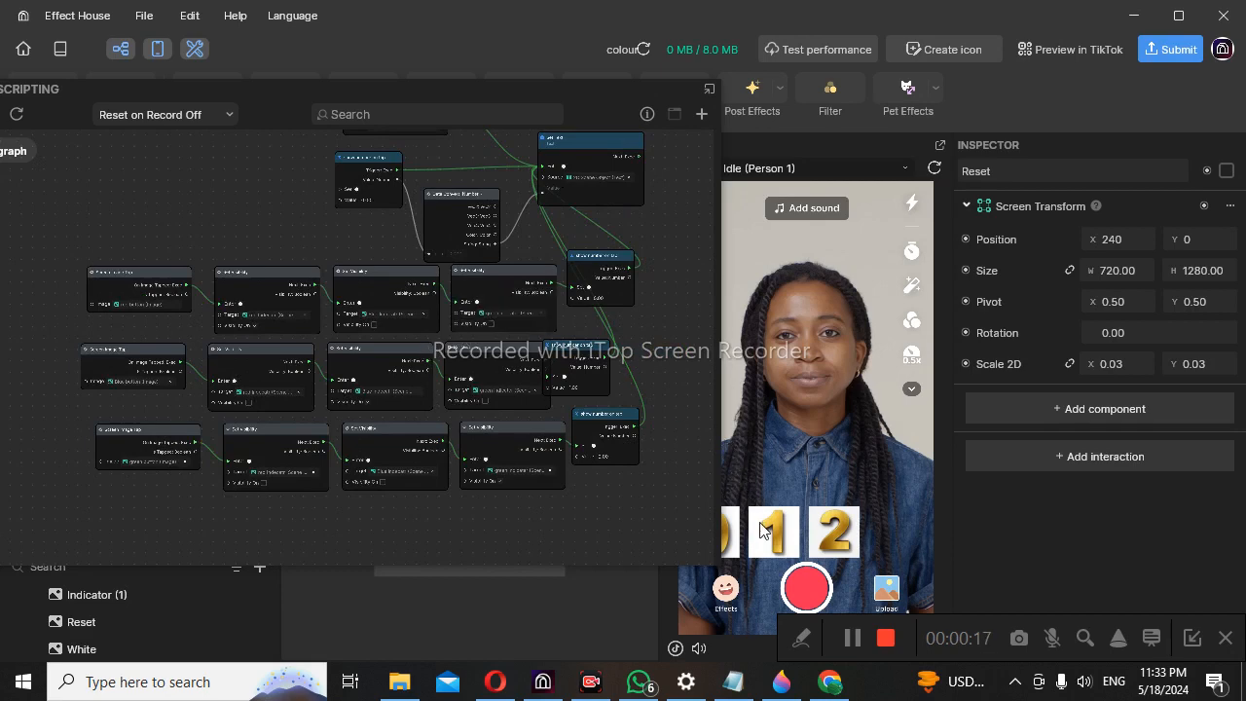
{"action": "left_click", "coordinate": [784, 549]}
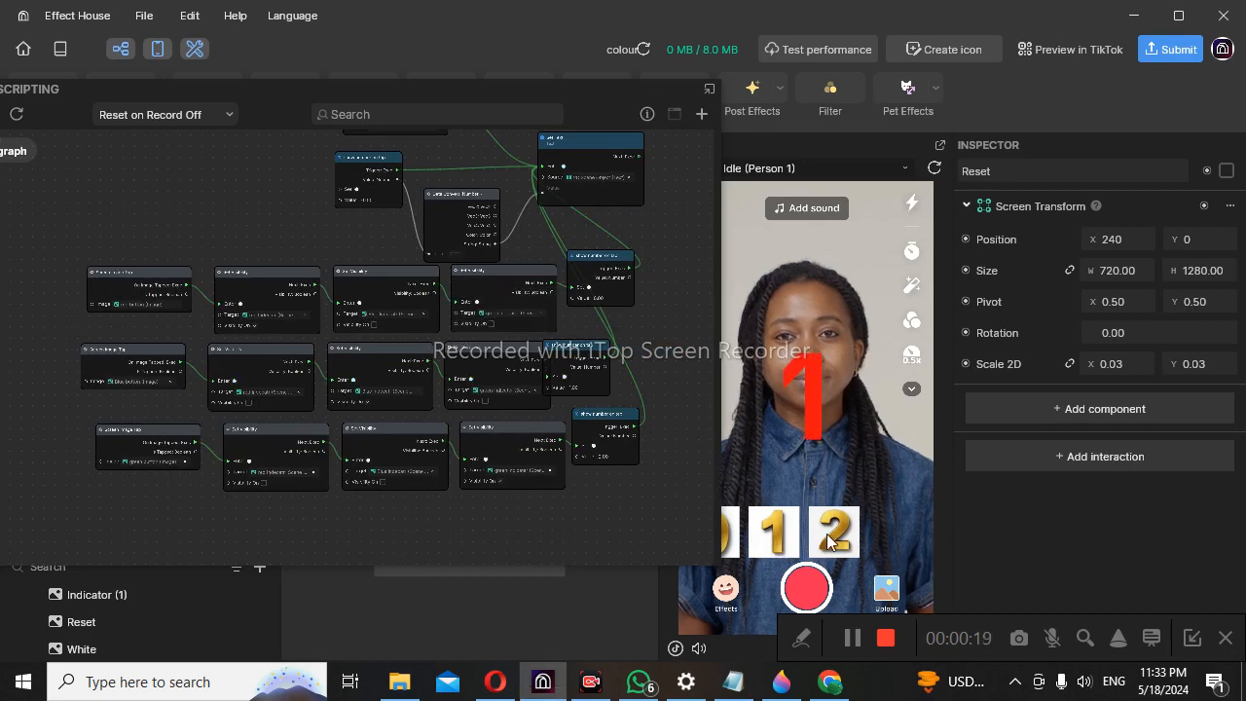
{"action": "left_click", "coordinate": [827, 533]}
{"action": "left_click", "coordinate": [774, 530]}
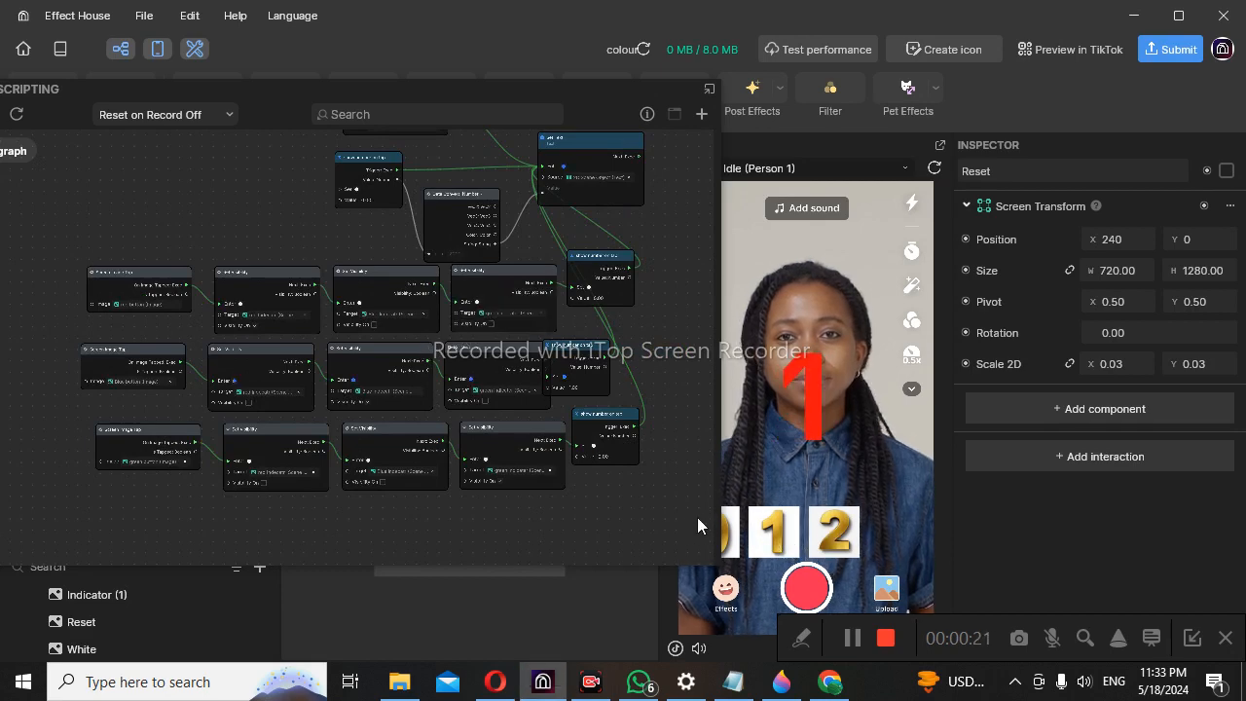
{"action": "left_click", "coordinate": [730, 526]}
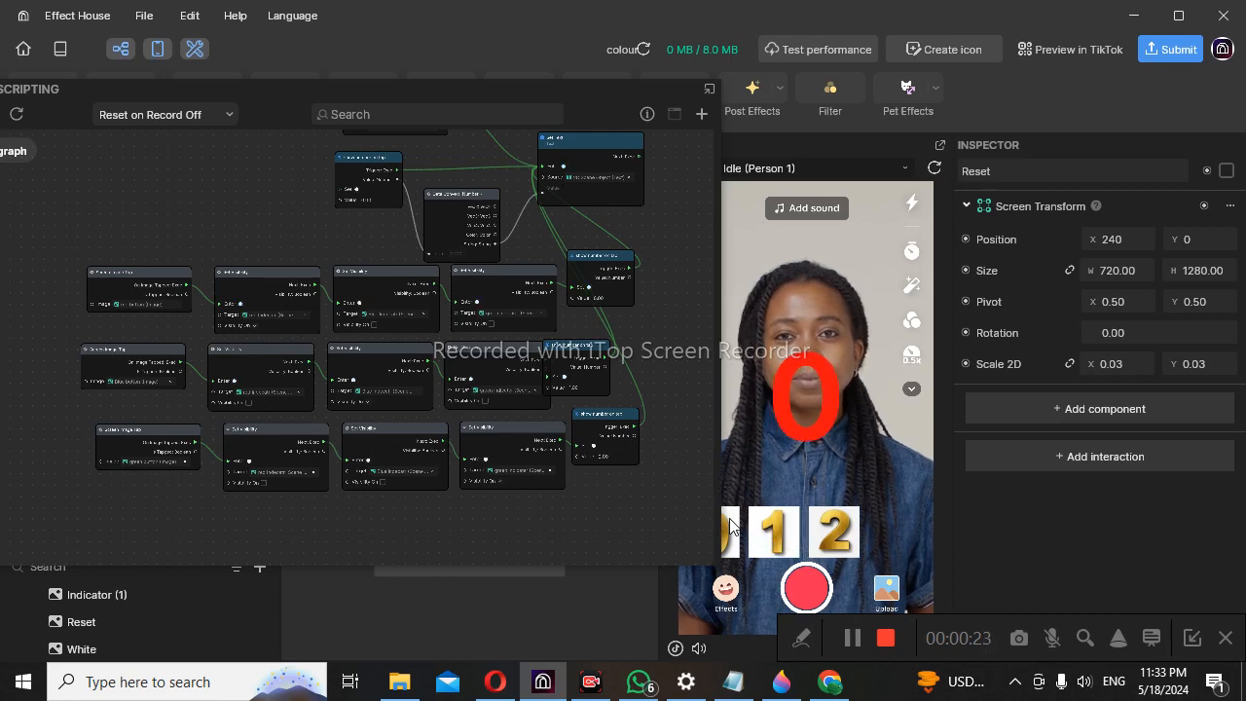
Inspect the number-display nodes, dock the Visual Scripting window back into the main layout, and review the object hierarchy
{"action": "scroll", "coordinate": [494, 202], "scroll_direction": "up", "scroll_amount": 2}
{"action": "scroll", "coordinate": [494, 202], "scroll_direction": "up", "scroll_amount": 1}
{"action": "scroll", "coordinate": [494, 202], "scroll_direction": "up", "scroll_amount": 1}
{"action": "scroll", "coordinate": [494, 201], "scroll_direction": "down", "scroll_amount": 1}
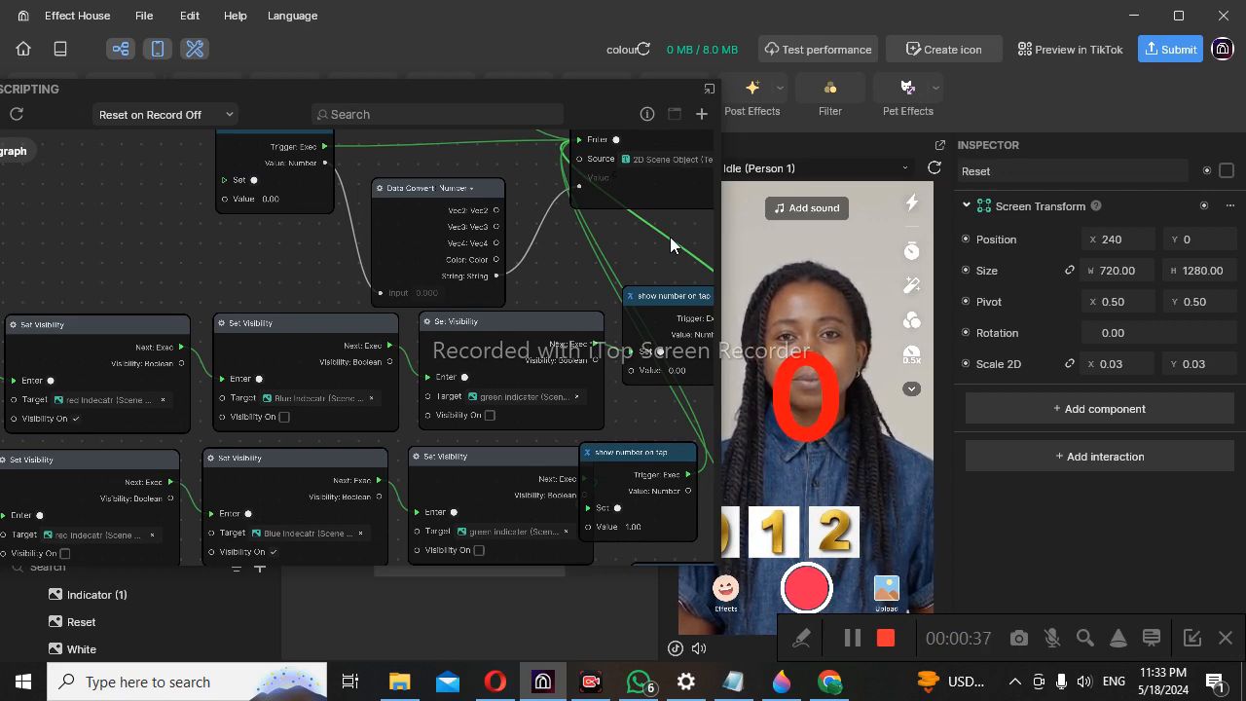
{"action": "left_click", "coordinate": [711, 90]}
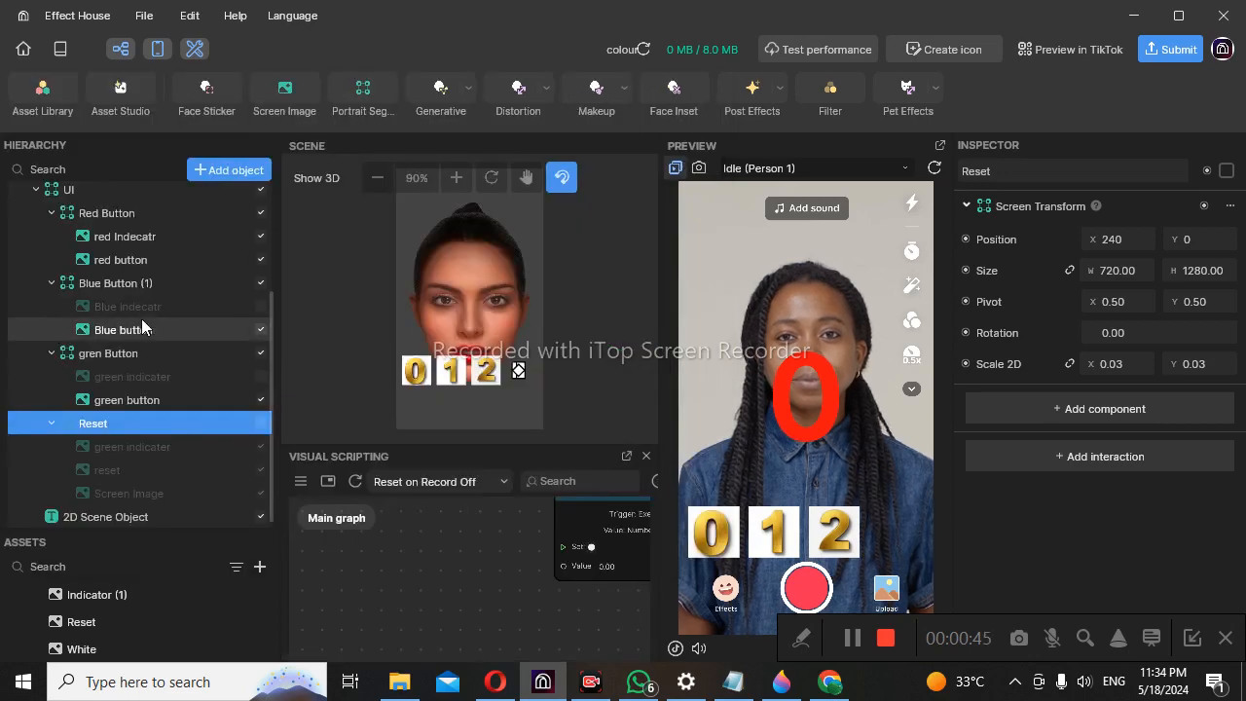
{"action": "scroll", "coordinate": [140, 331], "scroll_direction": "up", "scroll_amount": 3}
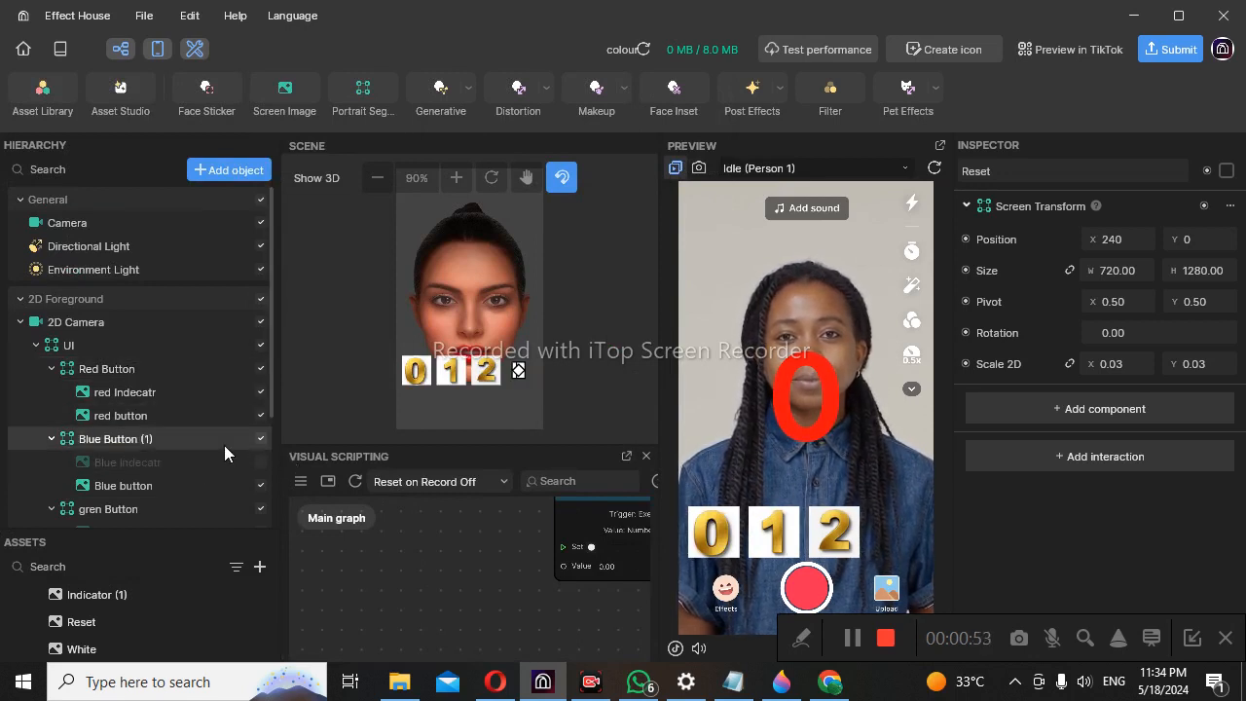
Switch to WhatsApp, open the first shared TikTok math riddle link, and pause the video on the keypad layout
{"action": "left_click", "coordinate": [781, 684]}
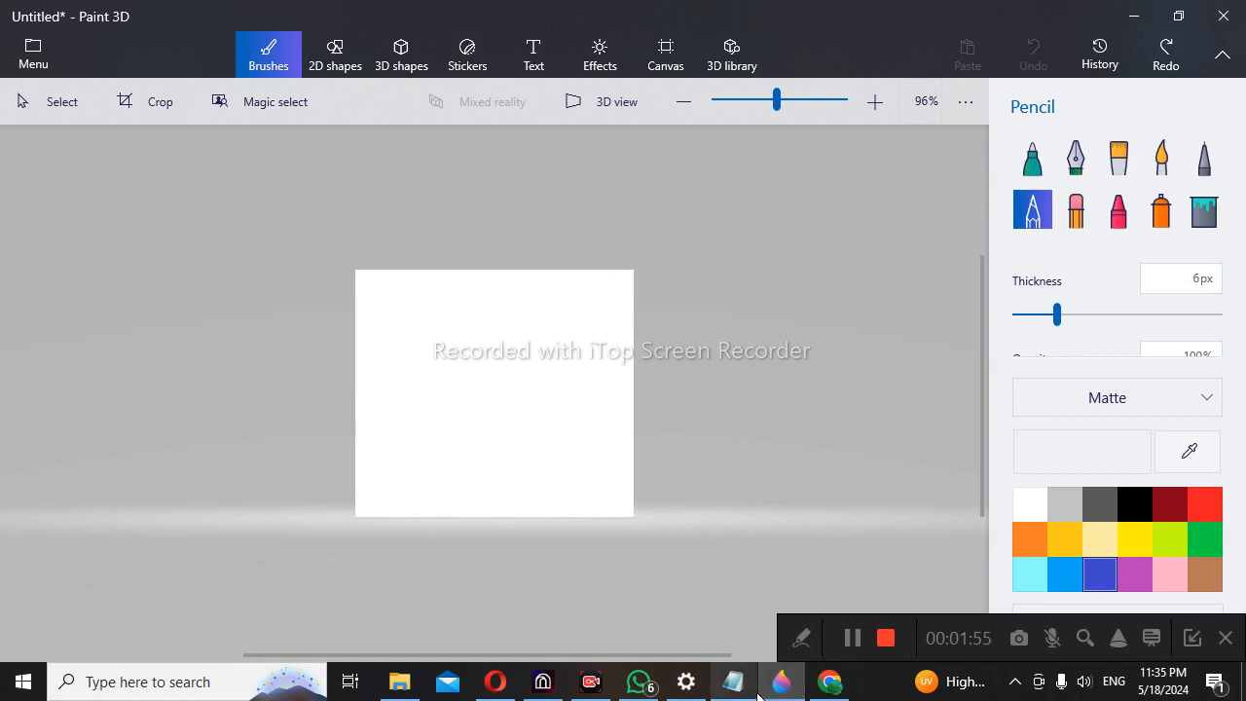
{"action": "mouse_move", "coordinate": [758, 695]}
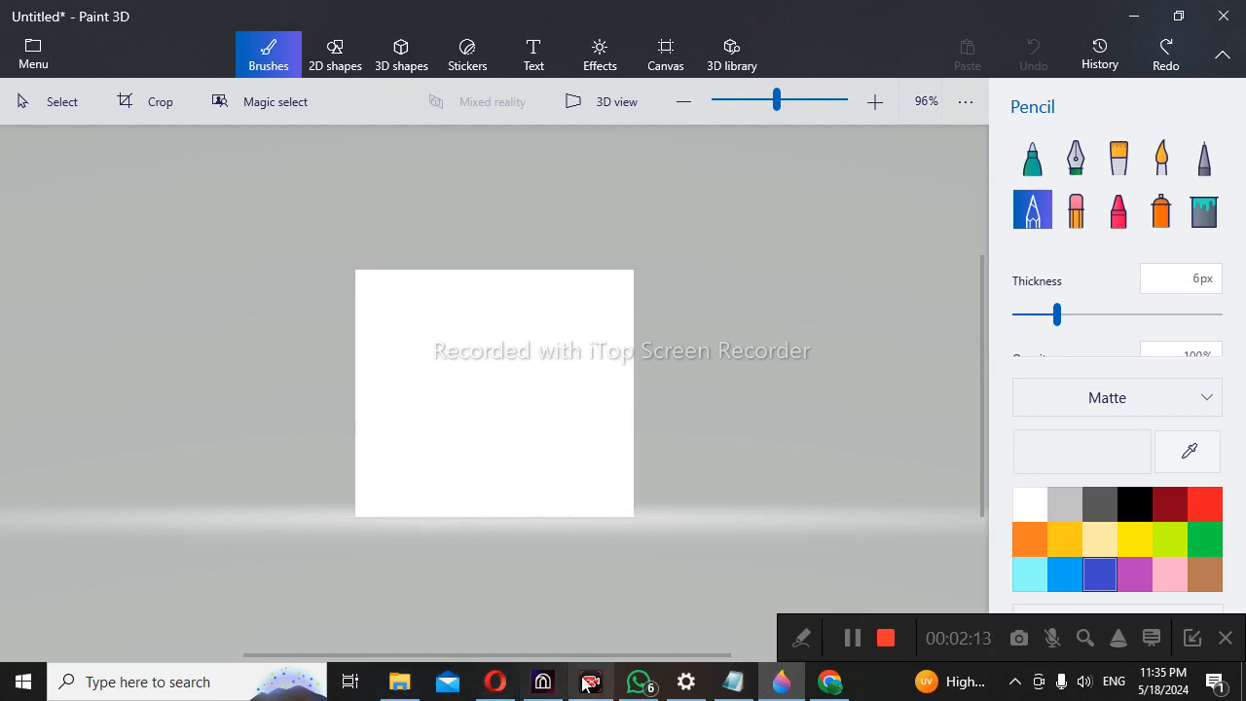
{"action": "left_click", "coordinate": [639, 681]}
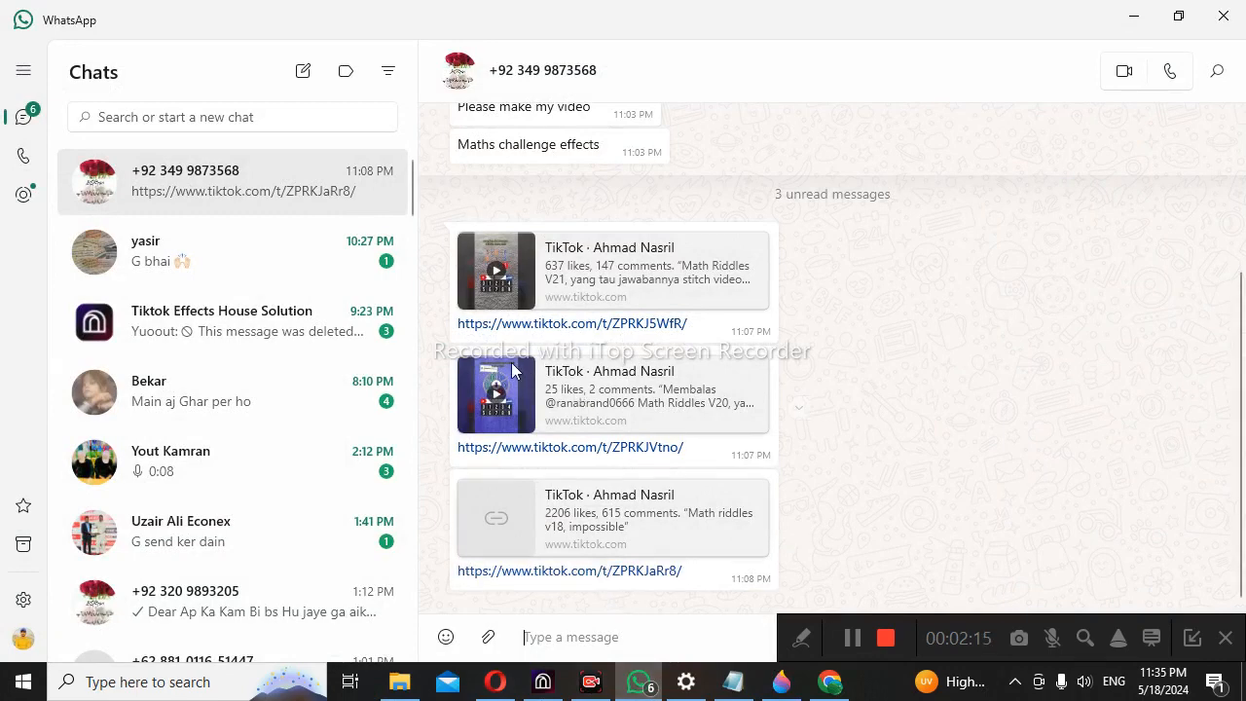
{"action": "left_click", "coordinate": [497, 279]}
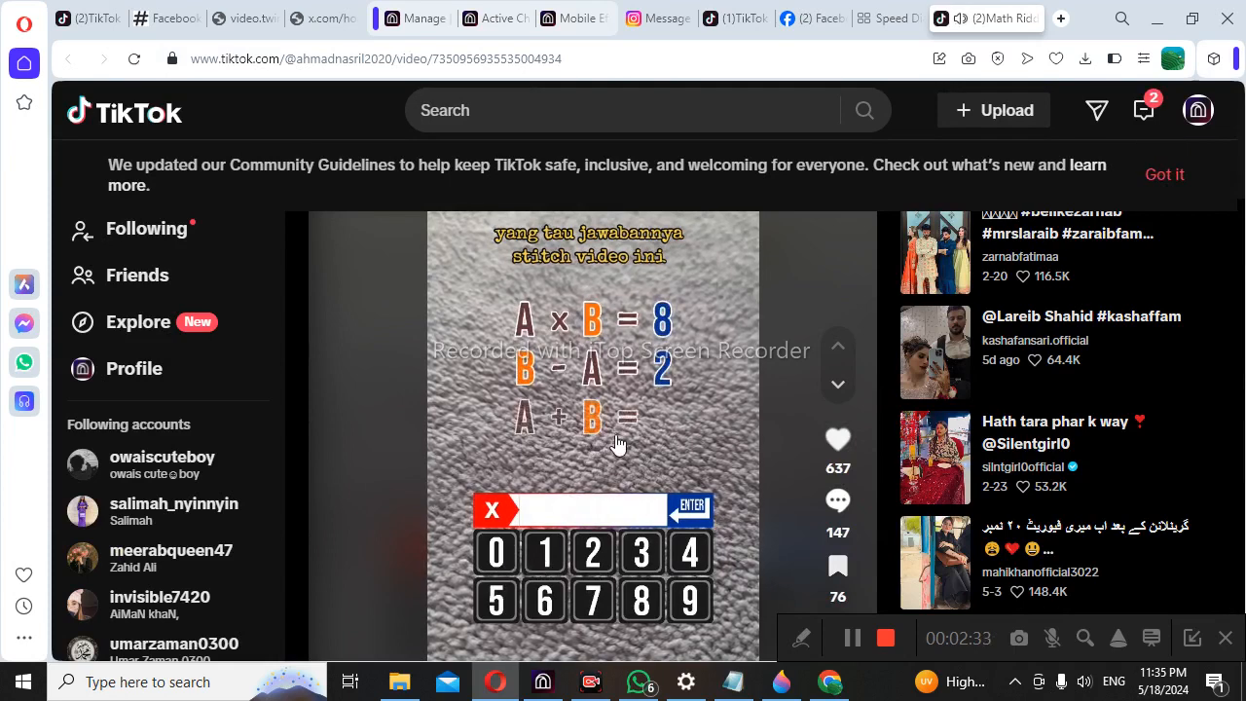
{"action": "left_click", "coordinate": [556, 563]}
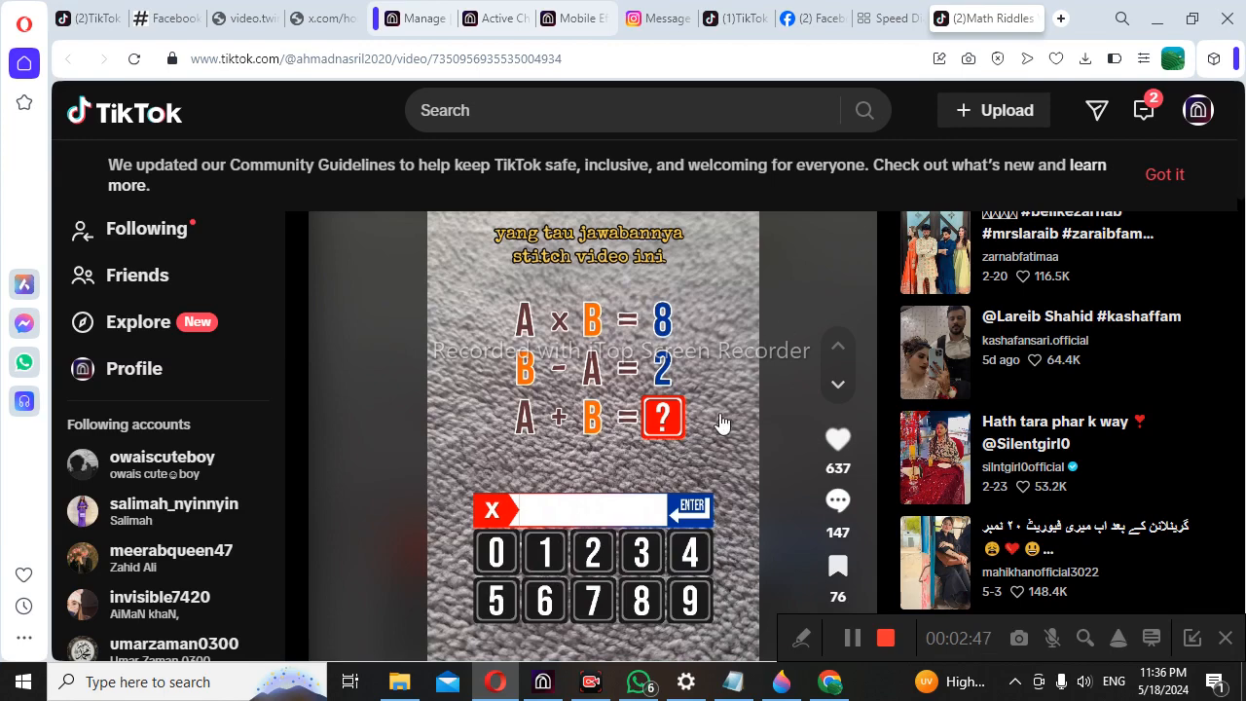
Switch to Effect House and test the 2, 1 and 0 buttons in the preview
{"action": "left_click", "coordinate": [551, 685]}
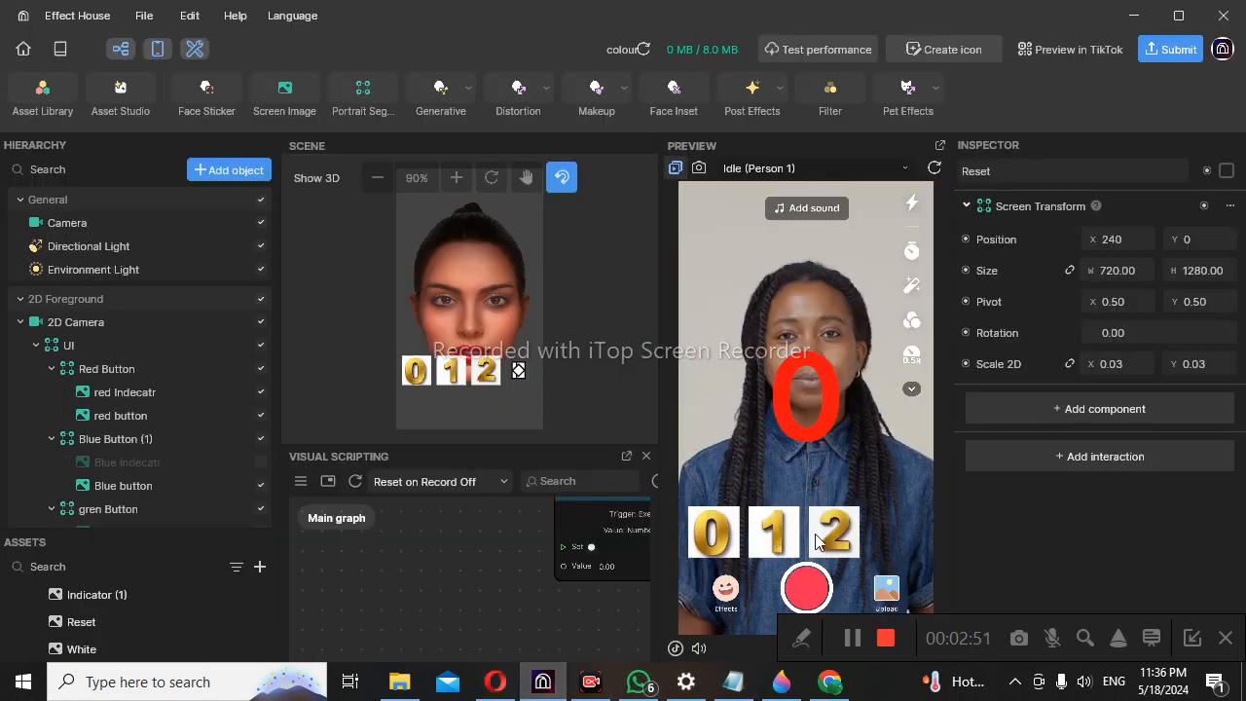
{"action": "left_click", "coordinate": [847, 535]}
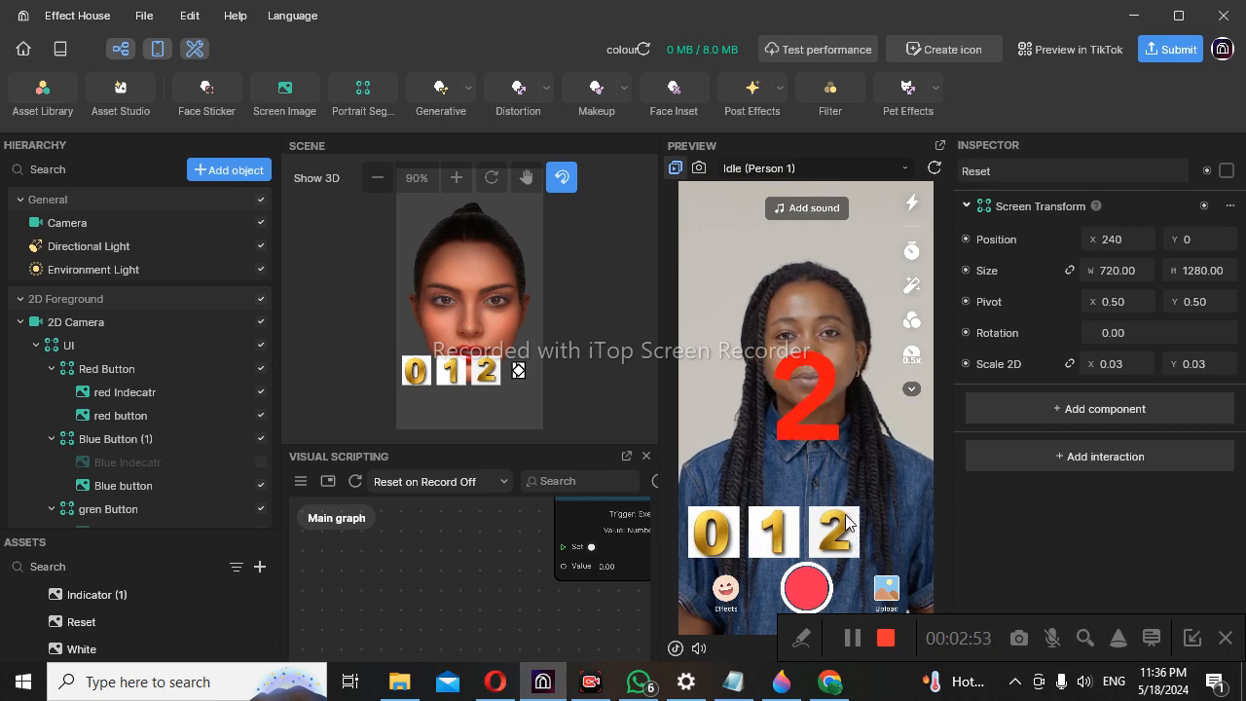
{"action": "left_click", "coordinate": [793, 536]}
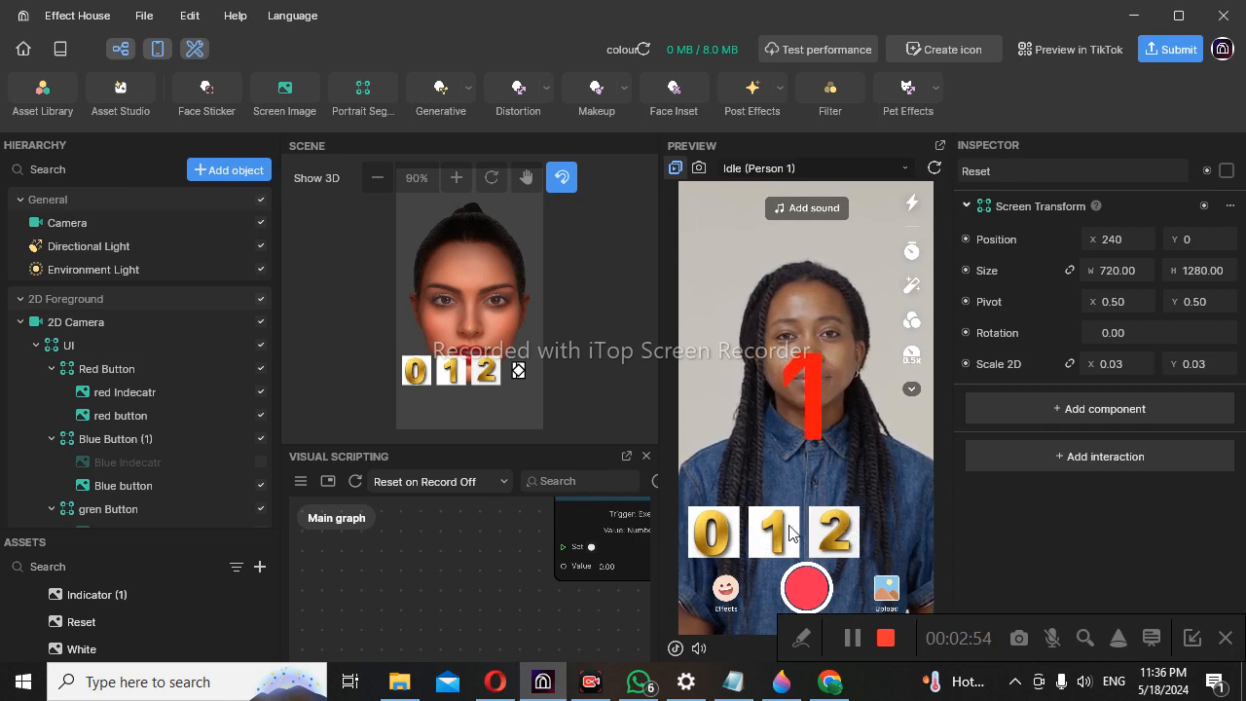
{"action": "left_click", "coordinate": [732, 542]}
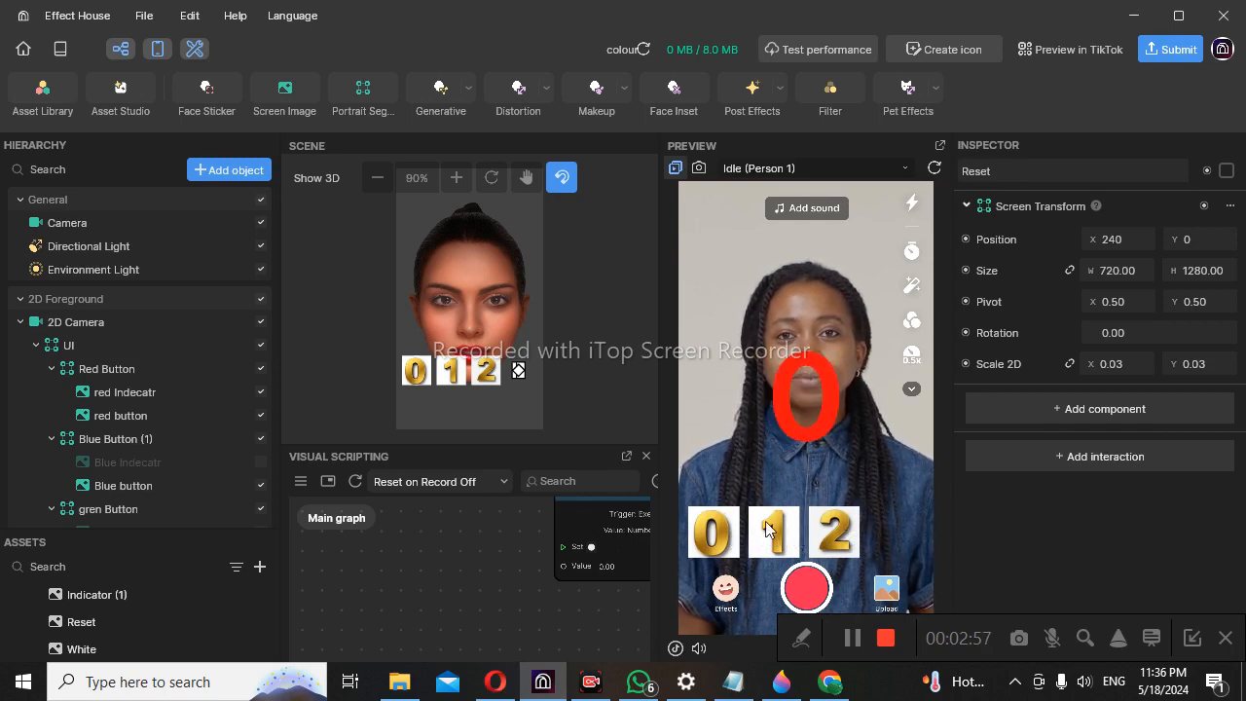
Switch to Paint 3D and sketch a row of three boxes numbered 1, 2 and 3 with the pencil
{"action": "left_click", "coordinate": [782, 681]}
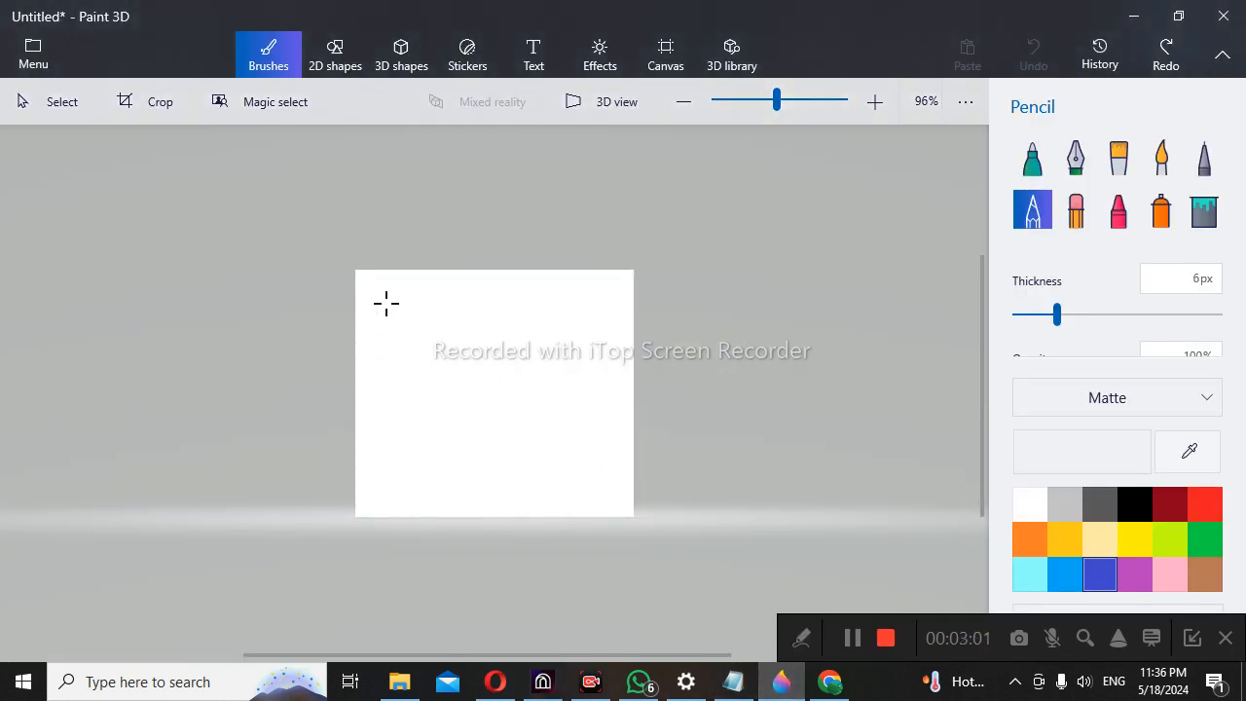
{"action": "mouse_move", "coordinate": [380, 346]}
{"action": "left_mouse_down"}
{"action": "mouse_move", "coordinate": [376, 381]}
{"action": "mouse_move", "coordinate": [396, 393]}
{"action": "mouse_move", "coordinate": [424, 360]}
{"action": "mouse_move", "coordinate": [418, 339]}
{"action": "mouse_move", "coordinate": [386, 338]}
{"action": "left_mouse_up"}
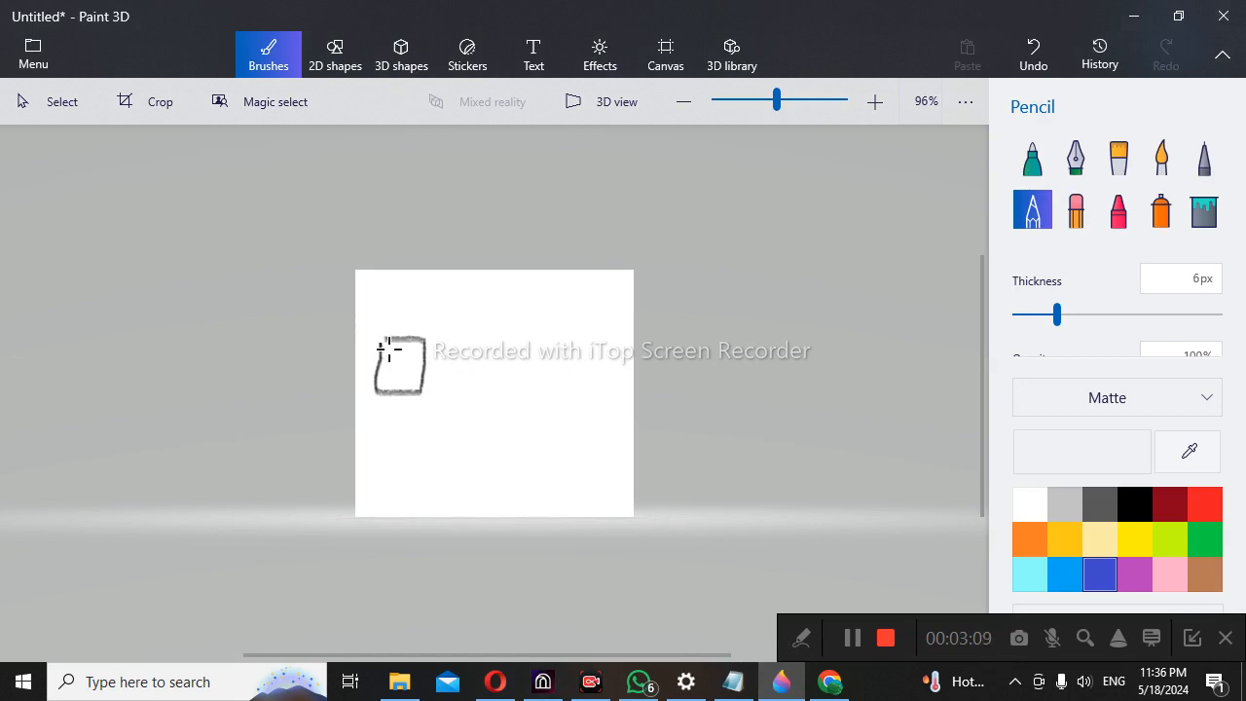
{"action": "key", "text": "ctrl+z"}
{"action": "mouse_move", "coordinate": [446, 341]}
{"action": "left_mouse_down"}
{"action": "mouse_move", "coordinate": [442, 381]}
{"action": "mouse_move", "coordinate": [516, 384]}
{"action": "mouse_move", "coordinate": [456, 334]}
{"action": "mouse_move", "coordinate": [451, 343]}
{"action": "mouse_move", "coordinate": [495, 373]}
{"action": "left_mouse_up"}
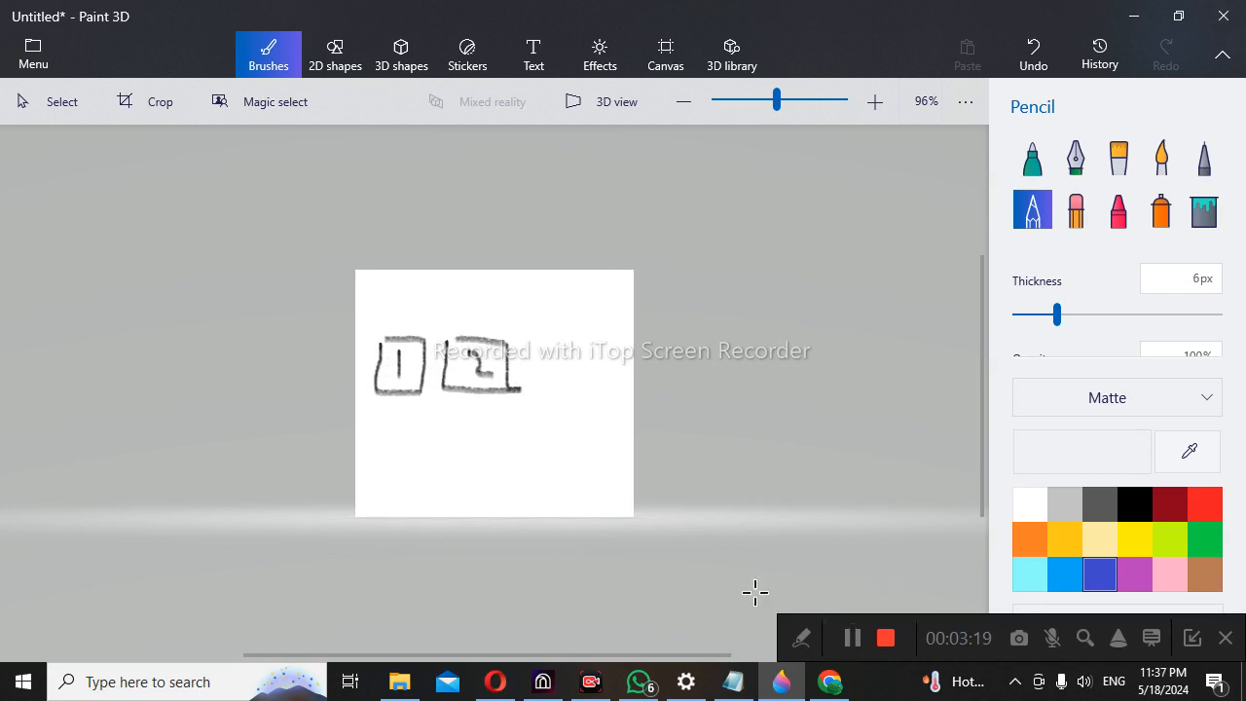
{"action": "mouse_move", "coordinate": [524, 340]}
{"action": "left_mouse_down"}
{"action": "mouse_move", "coordinate": [520, 361]}
{"action": "mouse_move", "coordinate": [607, 381]}
{"action": "mouse_move", "coordinate": [598, 350]}
{"action": "mouse_move", "coordinate": [518, 341]}
{"action": "mouse_move", "coordinate": [561, 354]}
{"action": "mouse_move", "coordinate": [554, 370]}
{"action": "left_mouse_up"}
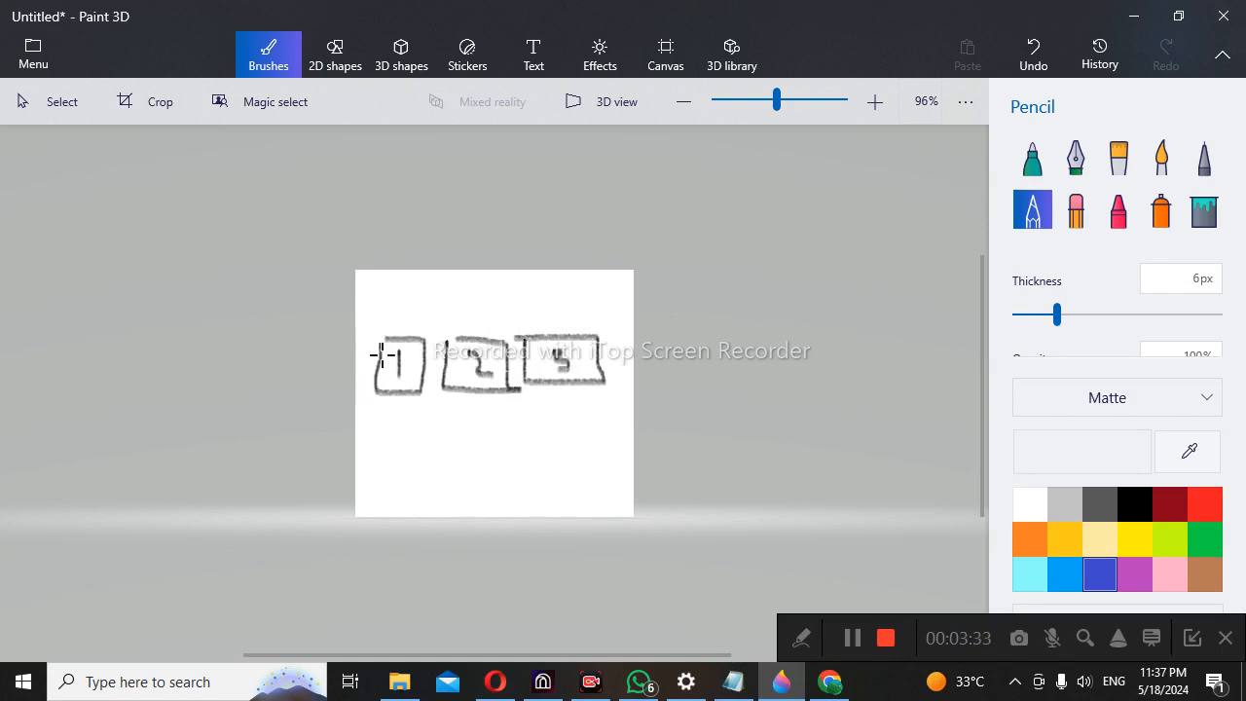
Switch to File Explorer, view the rectangular frame image New Project.png on Local Disk (E:), and close the viewer
{"action": "left_click", "coordinate": [400, 682]}
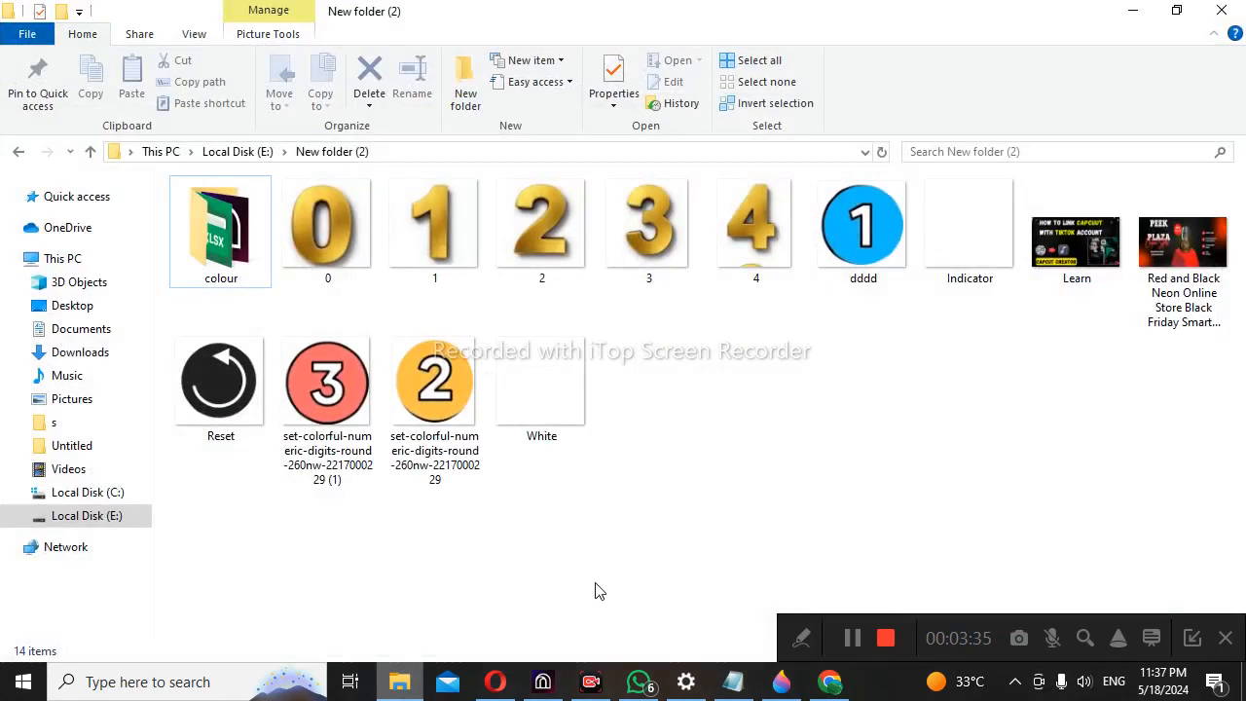
{"action": "right_click", "coordinate": [545, 395]}
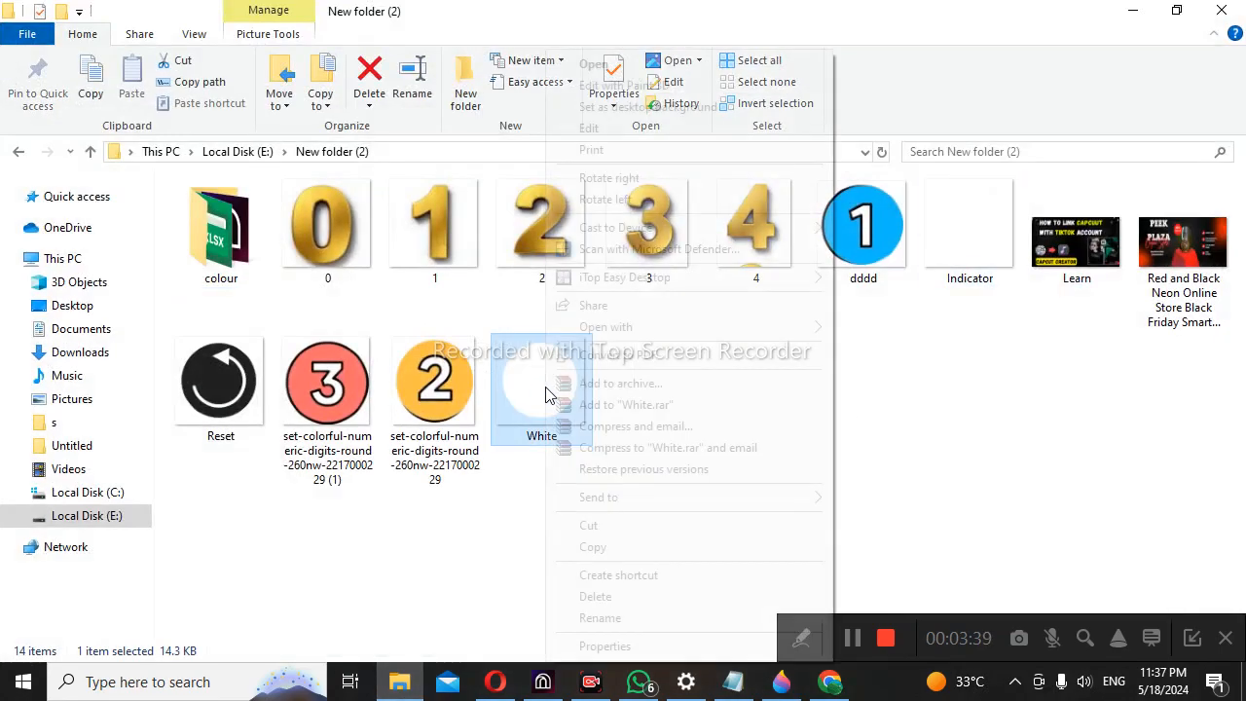
{"action": "left_click", "coordinate": [20, 152]}
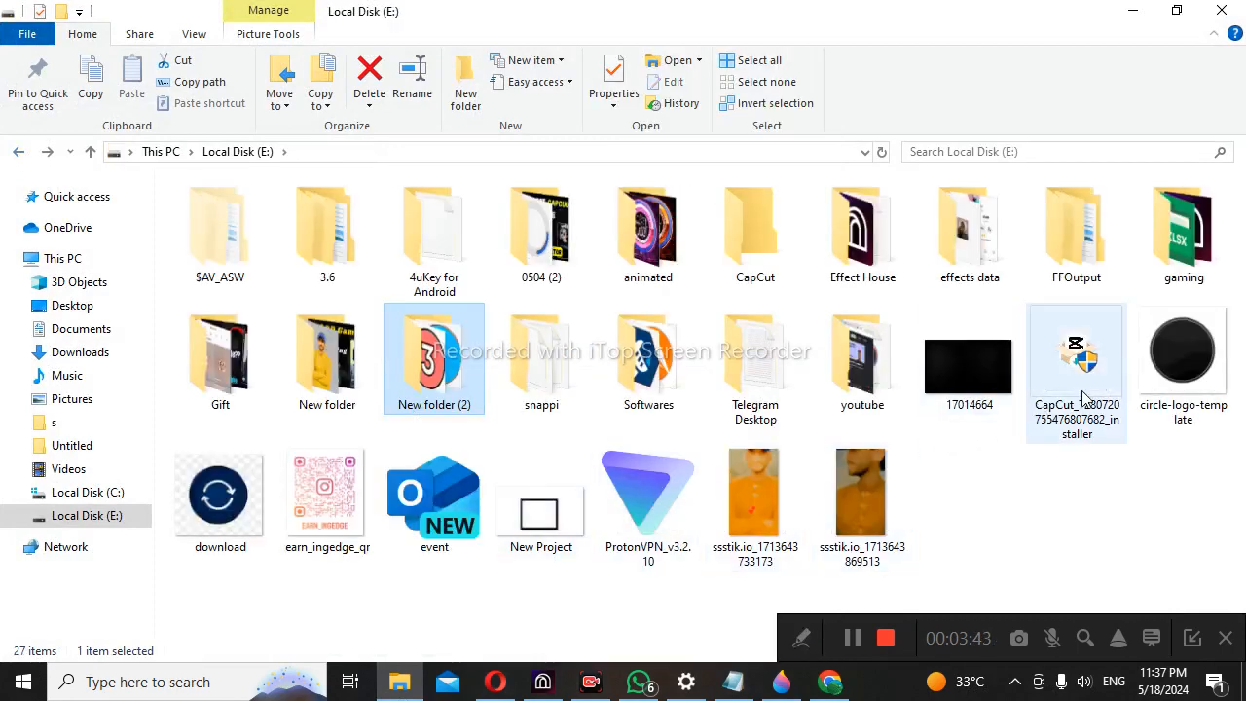
{"action": "left_click", "coordinate": [536, 526]}
{"action": "right_click", "coordinate": [534, 530]}
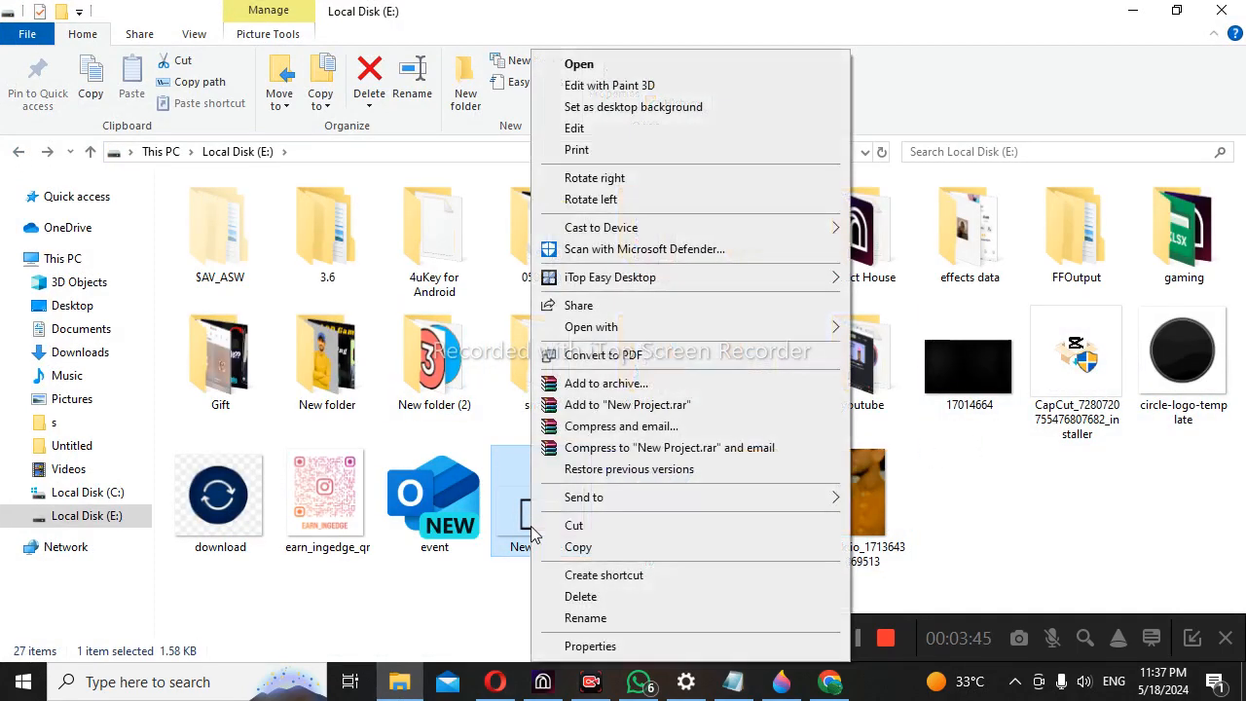
{"action": "left_click", "coordinate": [596, 66]}
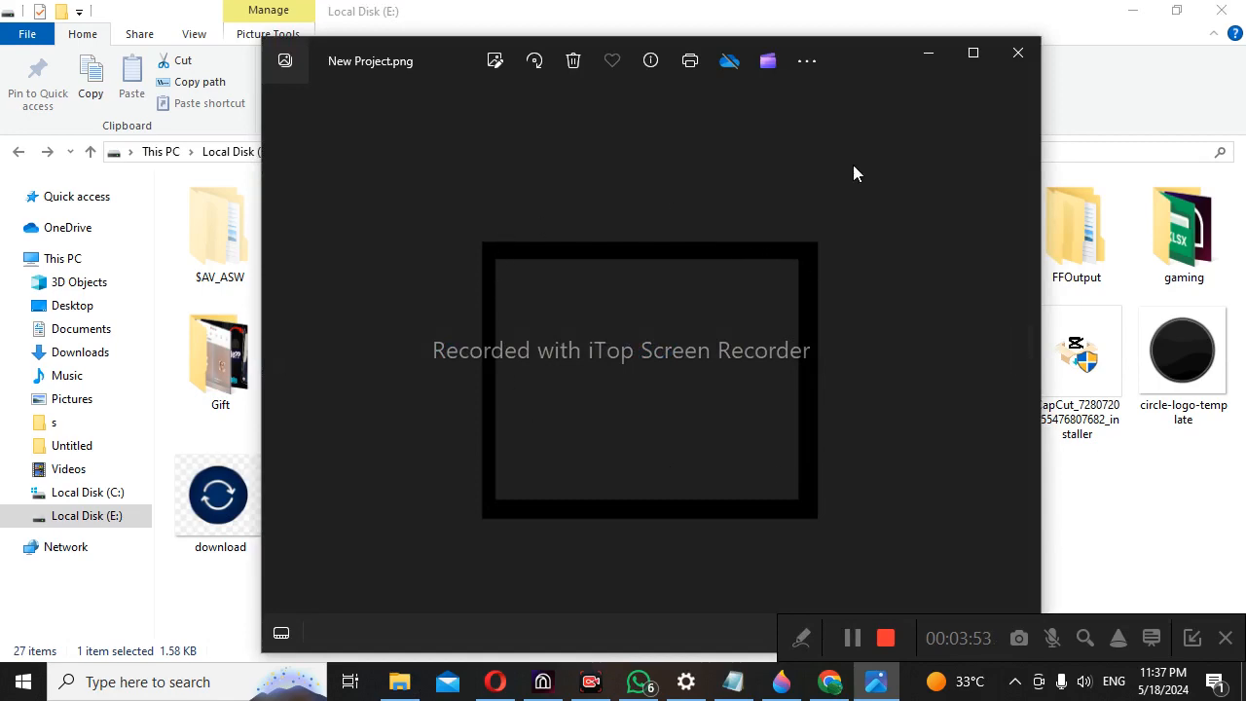
{"action": "left_click", "coordinate": [1018, 52]}
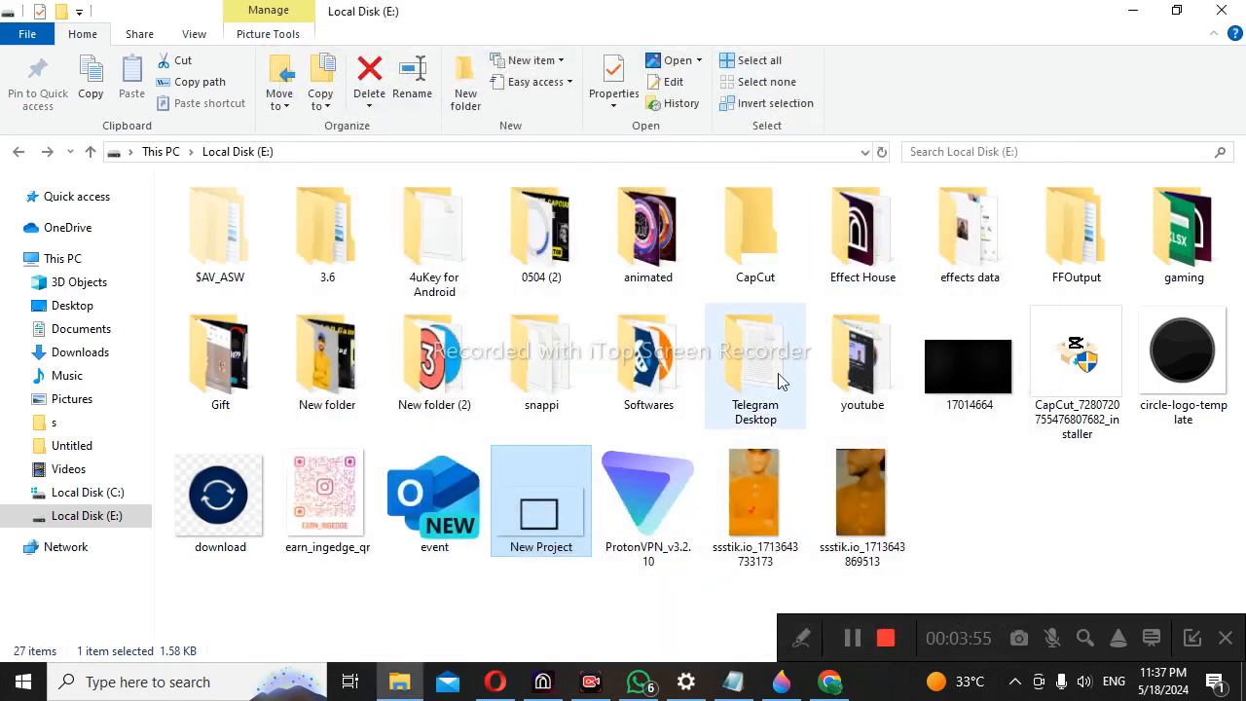
Open New folder (2) and look over the number button images
{"action": "double_click", "coordinate": [434, 358]}
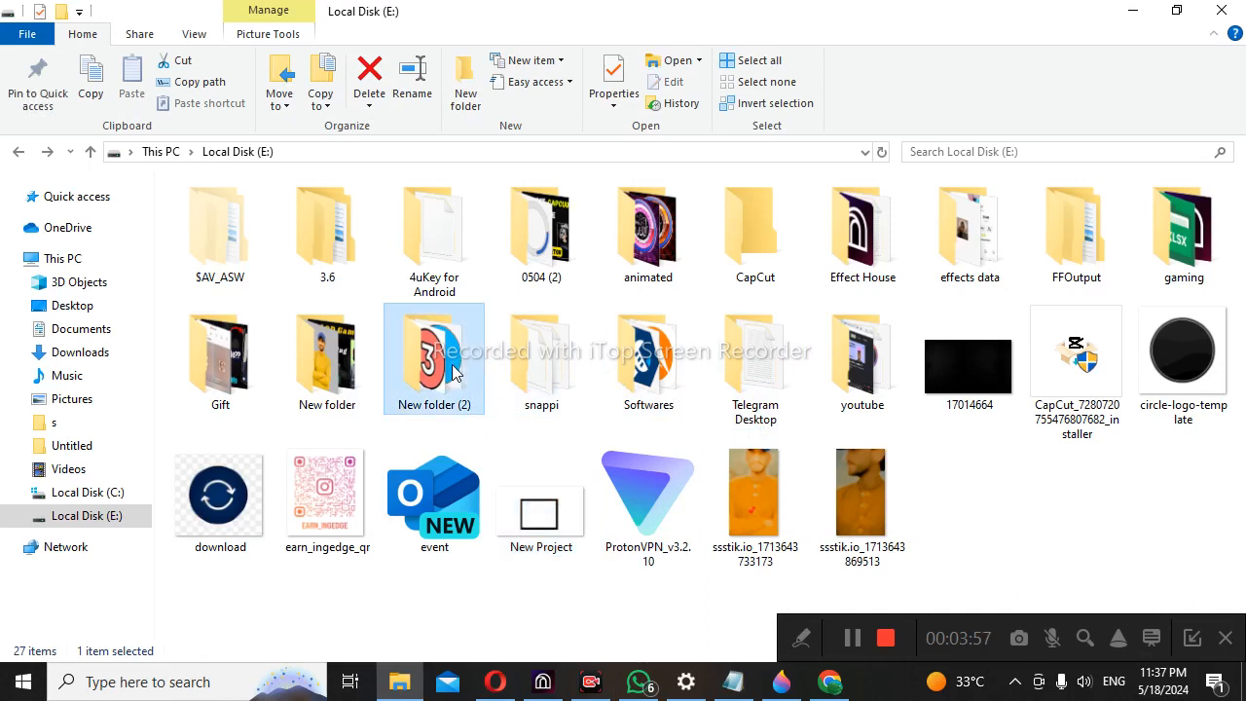
{"action": "left_click", "coordinate": [863, 224]}
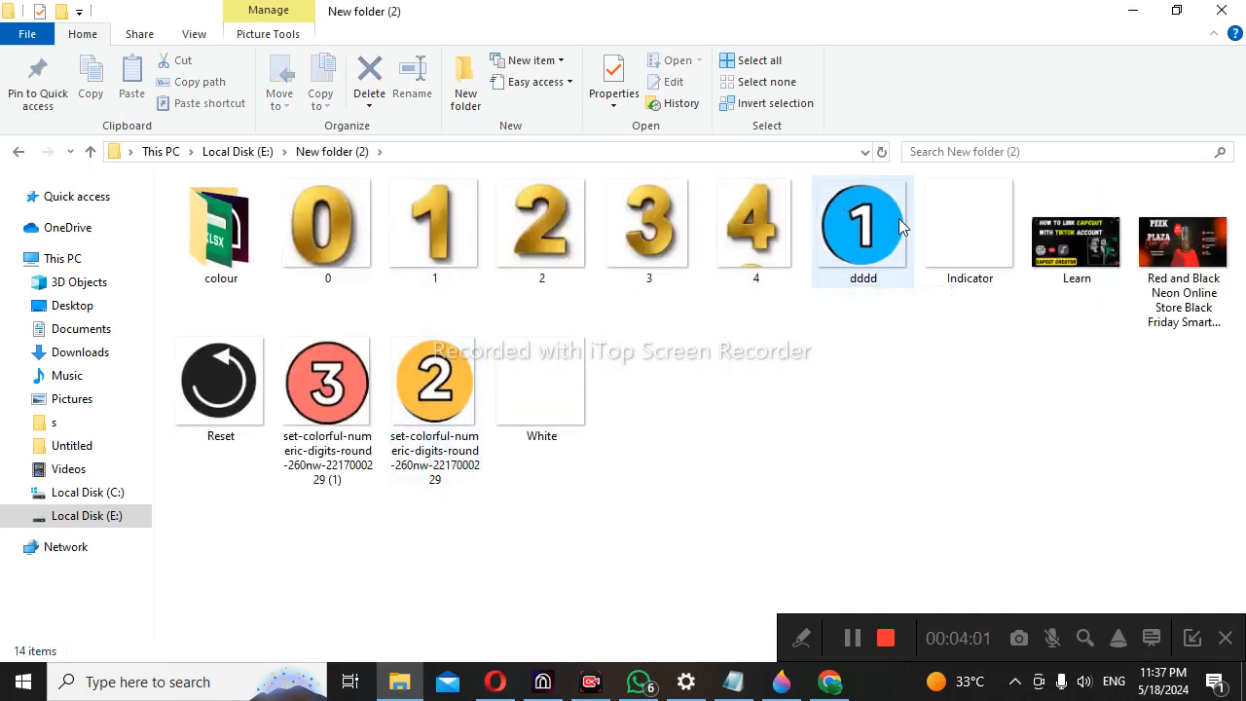
{"action": "left_click", "coordinate": [784, 279]}
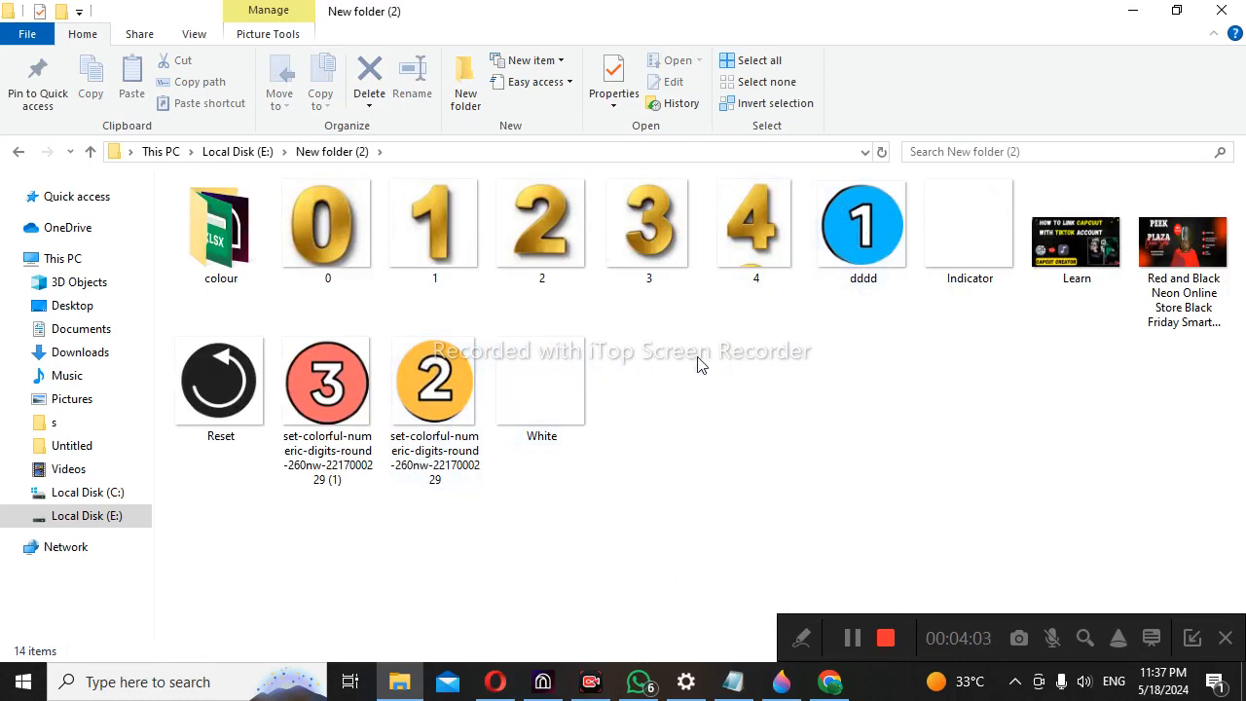
Switch to Paint 3D, draw one large frame around the three numbered boxes, and write 1, 2, 3 above it
{"action": "left_click", "coordinate": [797, 688]}
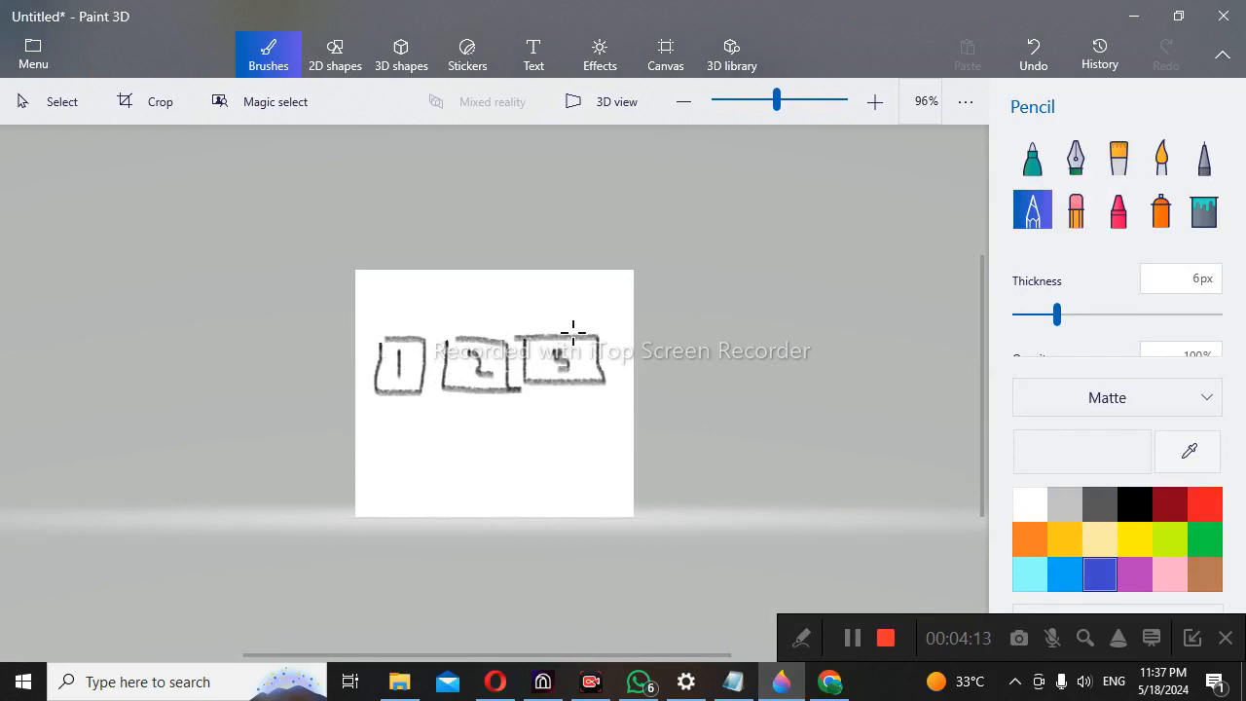
{"action": "mouse_move", "coordinate": [378, 315]}
{"action": "left_mouse_down"}
{"action": "mouse_move", "coordinate": [600, 328]}
{"action": "mouse_move", "coordinate": [611, 381]}
{"action": "mouse_move", "coordinate": [561, 398]}
{"action": "mouse_move", "coordinate": [367, 396]}
{"action": "mouse_move", "coordinate": [377, 315]}
{"action": "left_mouse_up"}
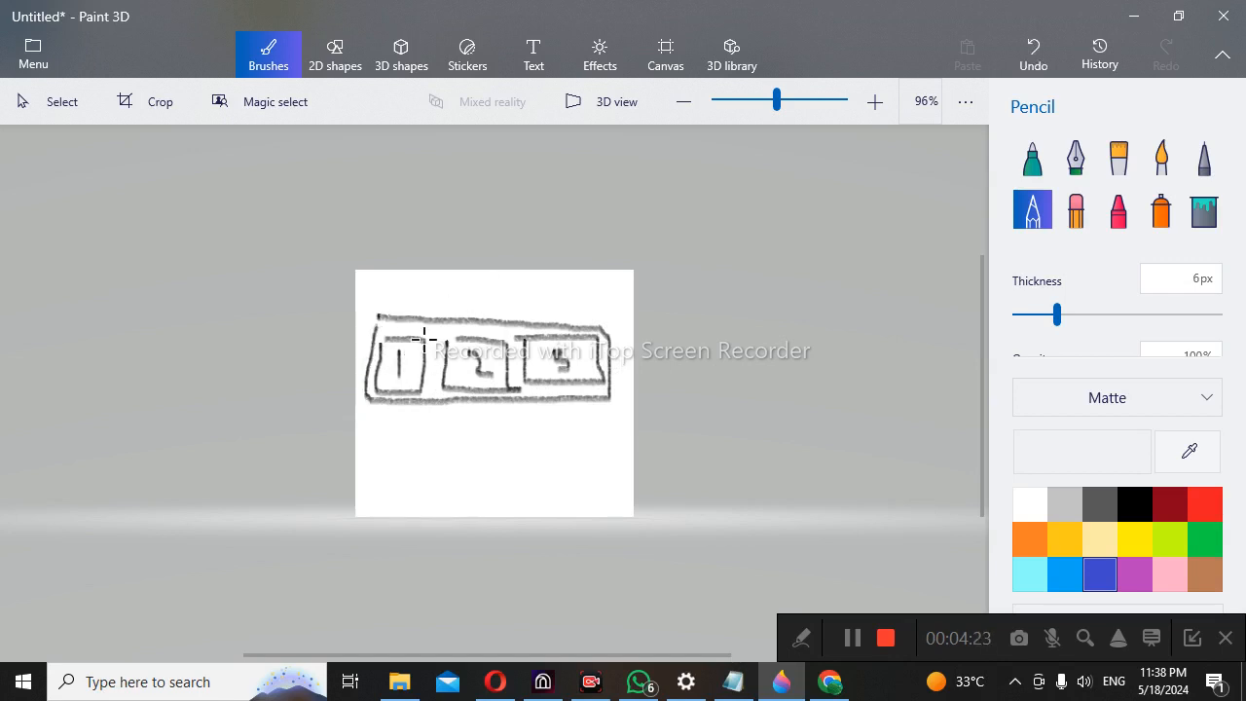
{"action": "mouse_move", "coordinate": [447, 273]}
{"action": "left_mouse_down"}
{"action": "mouse_move", "coordinate": [448, 291]}
{"action": "mouse_move", "coordinate": [507, 314]}
{"action": "mouse_move", "coordinate": [554, 275]}
{"action": "mouse_move", "coordinate": [577, 304]}
{"action": "mouse_move", "coordinate": [556, 310]}
{"action": "left_mouse_up"}
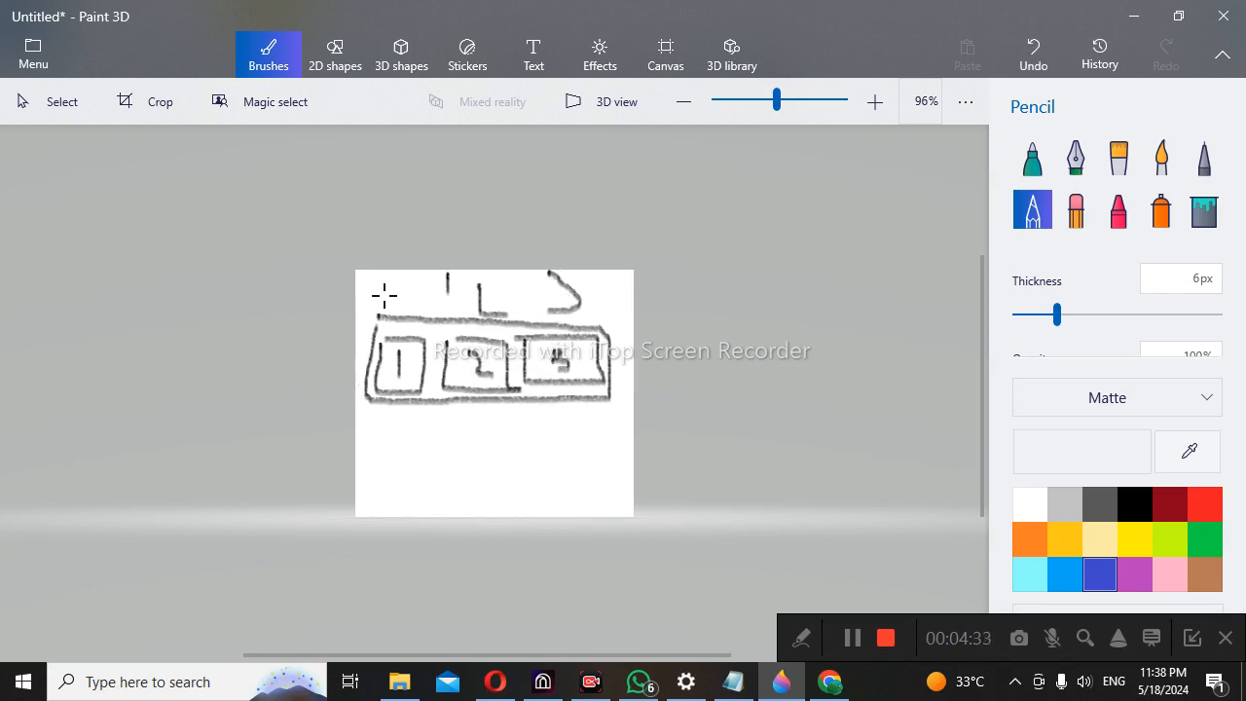
Switch to Effect House, look over the hierarchy and the list of addable objects, and compare them with the Paint 3D sketch
{"action": "left_click", "coordinate": [543, 686]}
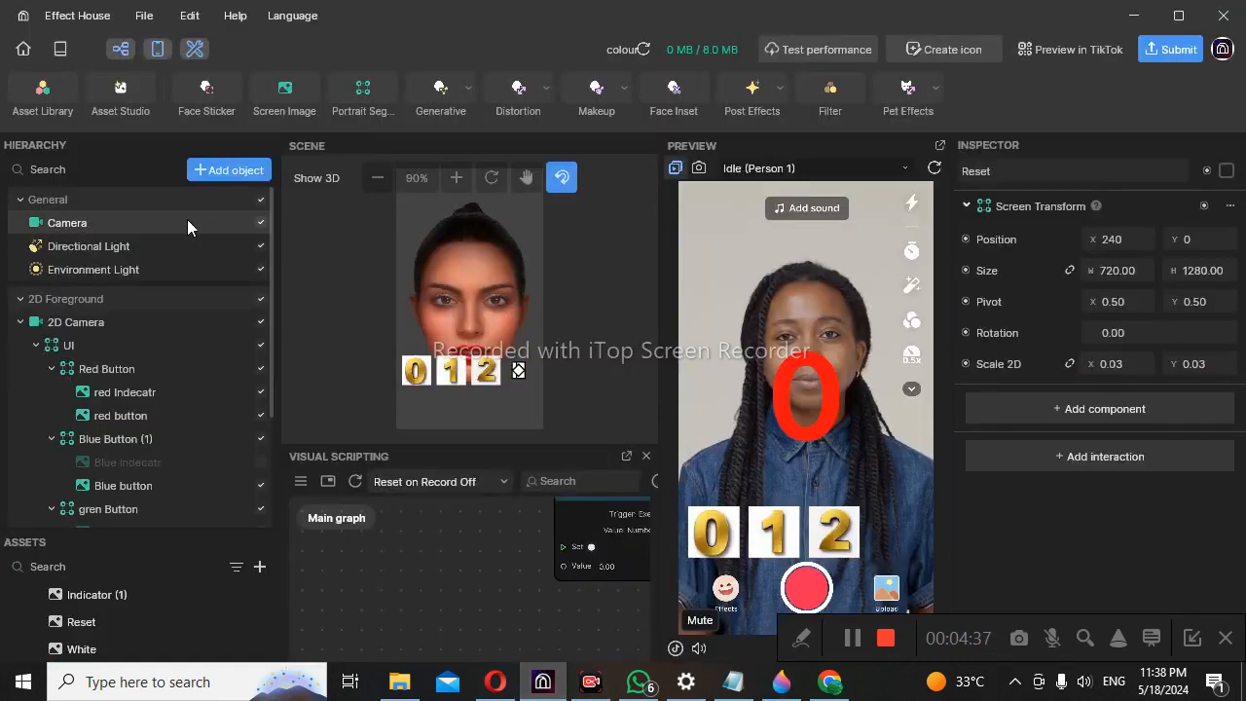
{"action": "scroll", "coordinate": [111, 356], "scroll_direction": "down", "scroll_amount": 2}
{"action": "scroll", "coordinate": [111, 356], "scroll_direction": "up", "scroll_amount": 3}
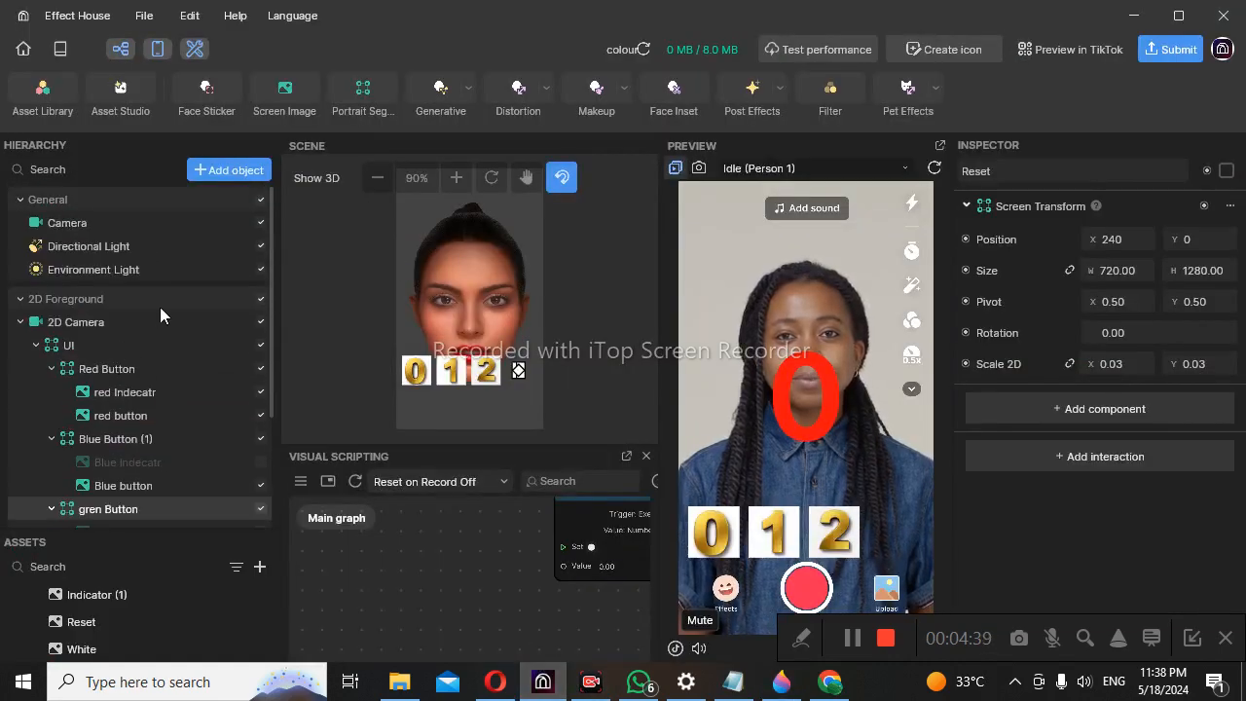
{"action": "left_click", "coordinate": [230, 171]}
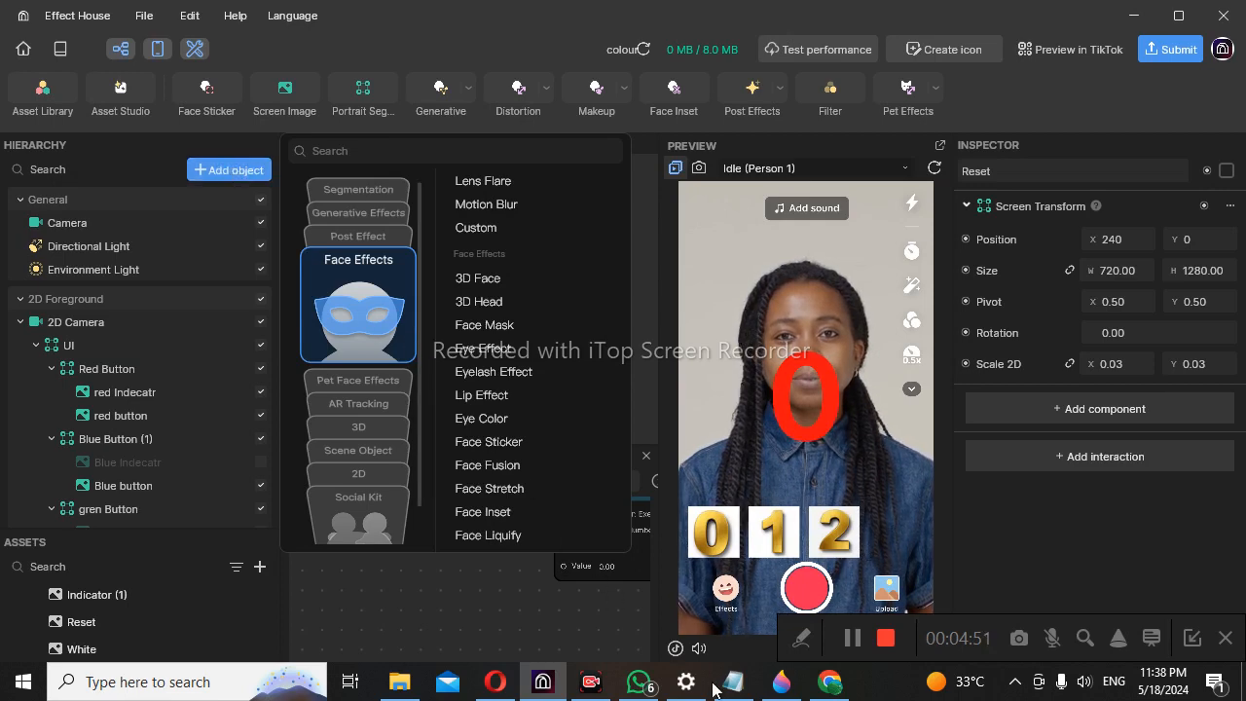
{"action": "left_click", "coordinate": [782, 684]}
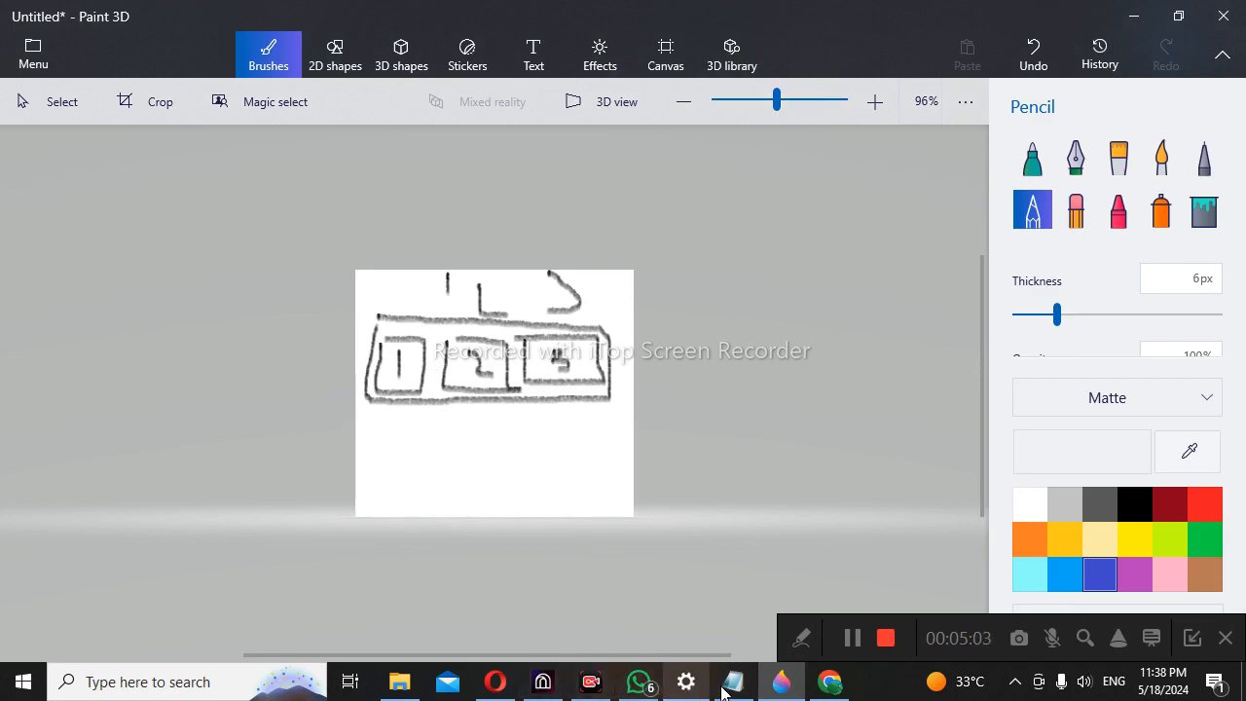
{"action": "left_click", "coordinate": [542, 681]}
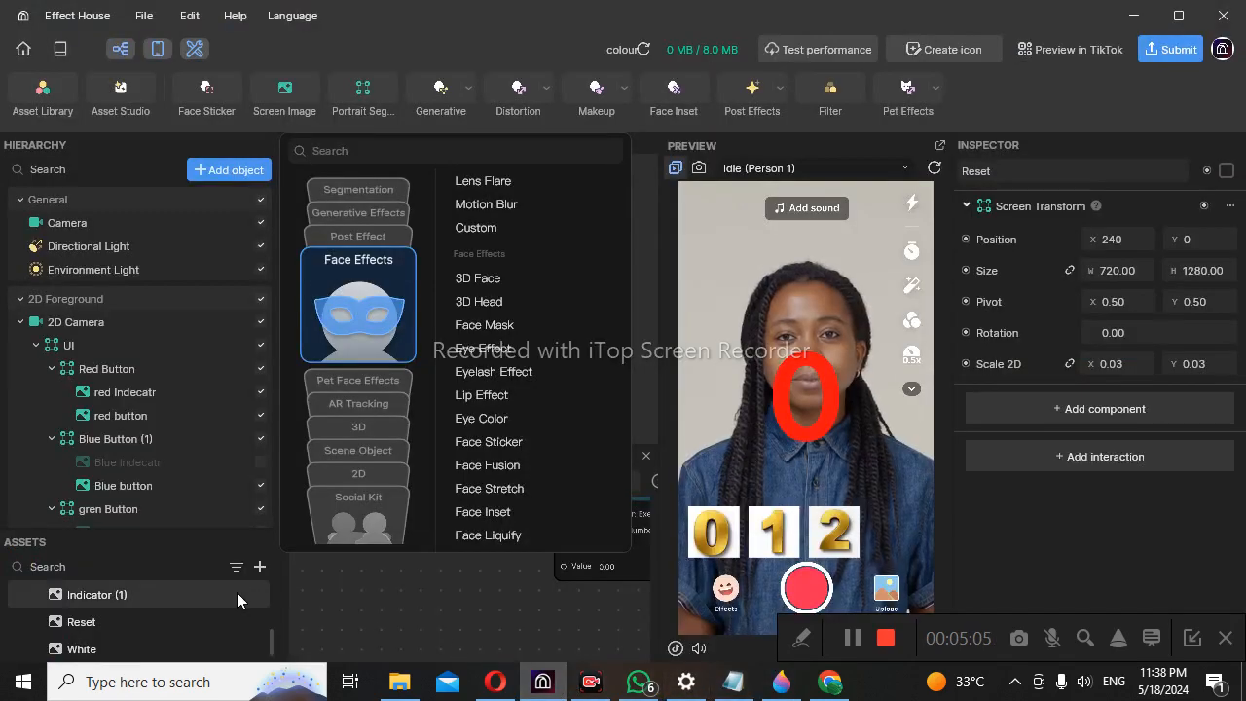
Preview the Indicator (1), 0 and 1 textures in the project's assets
{"action": "left_click", "coordinate": [91, 594]}
{"action": "left_click", "coordinate": [91, 597]}
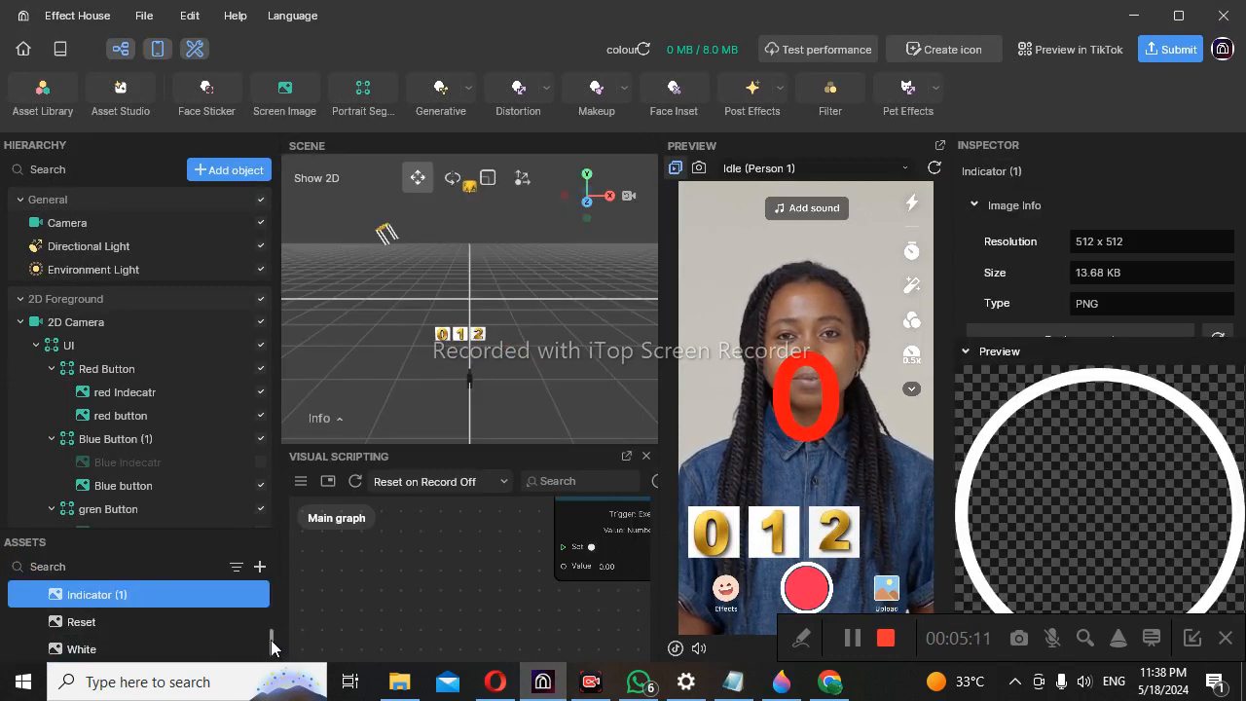
{"action": "scroll", "coordinate": [271, 613], "scroll_direction": "up", "scroll_amount": 2}
{"action": "scroll", "coordinate": [270, 611], "scroll_direction": "up", "scroll_amount": 2}
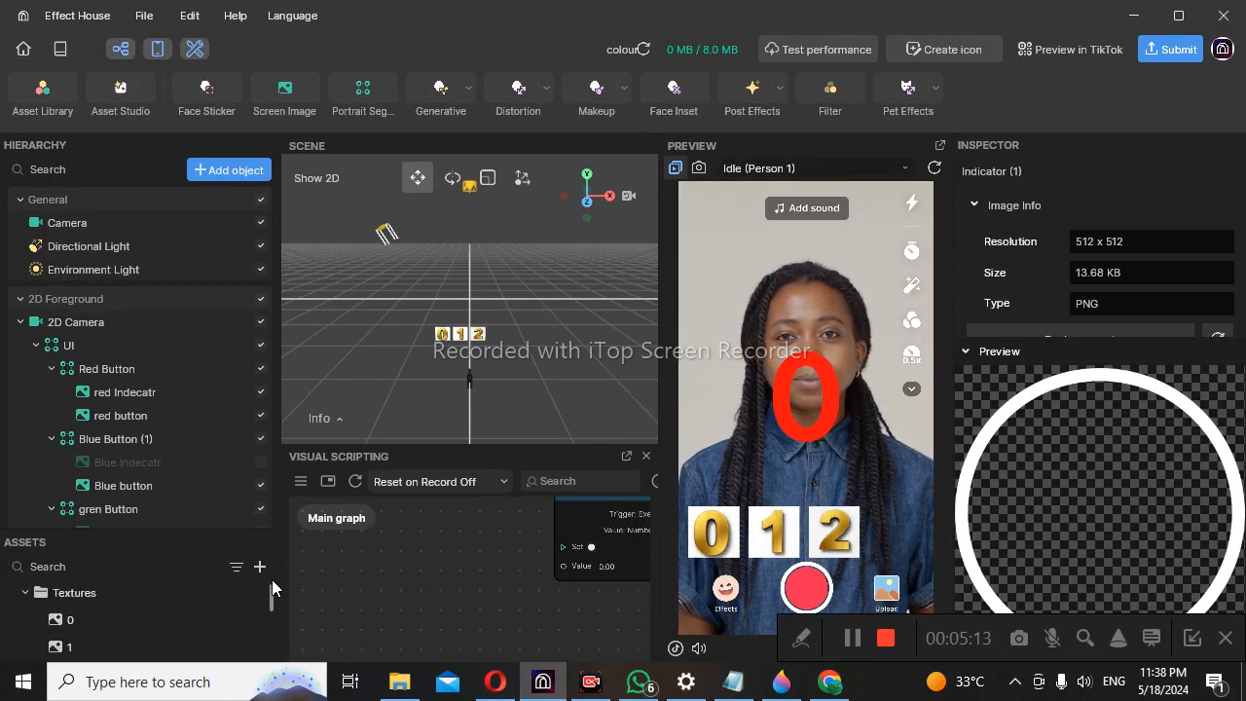
{"action": "left_click", "coordinate": [87, 621]}
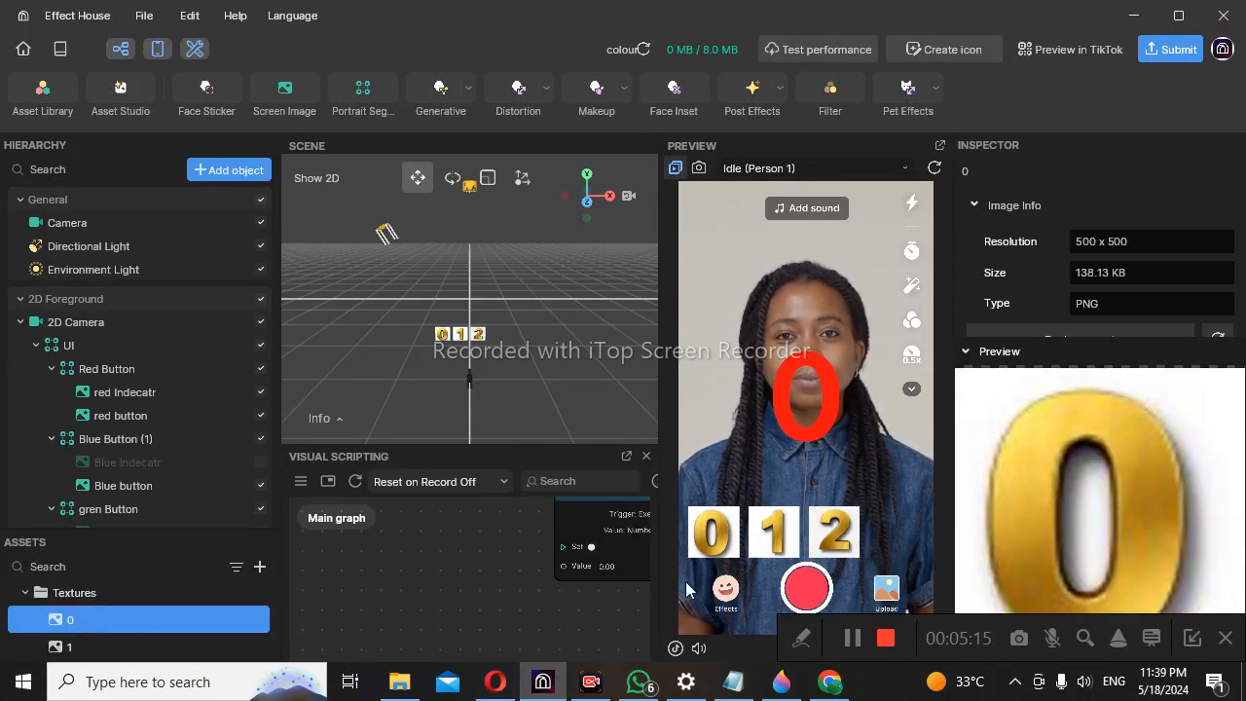
{"action": "left_click", "coordinate": [144, 647]}
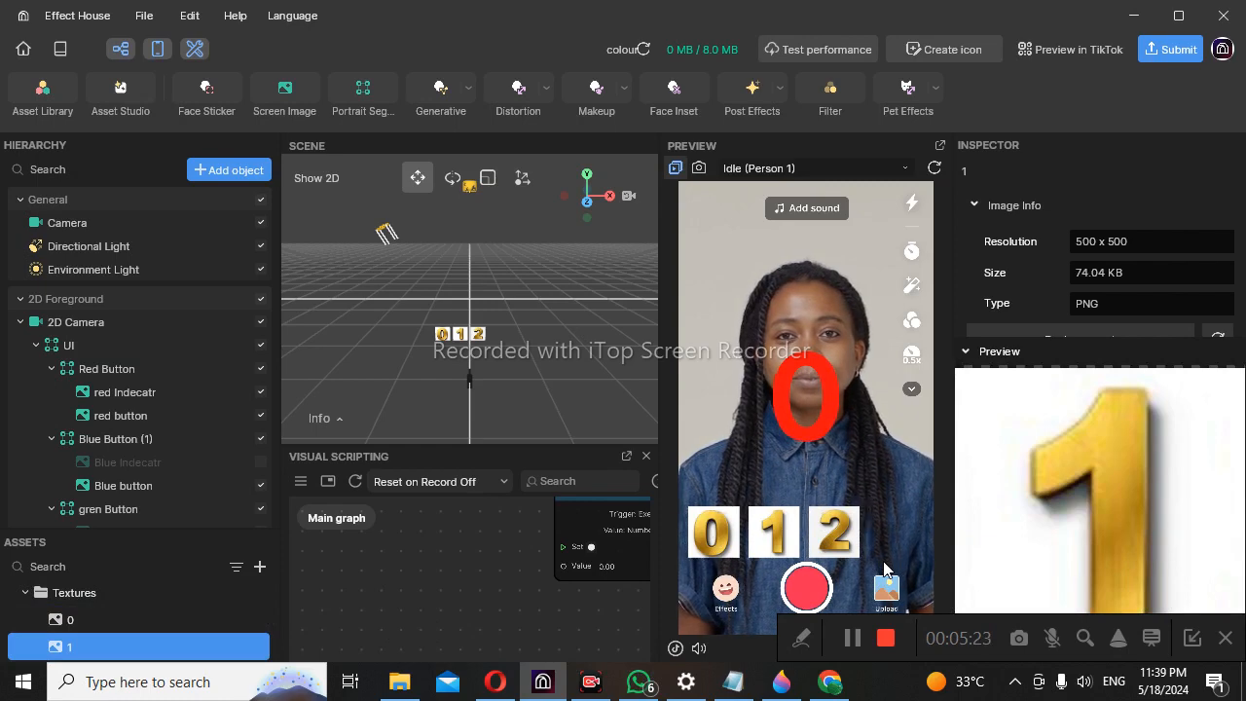
Switch to Chrome, search Google for "number pics" in a new tab, and look through the image results
{"action": "left_click", "coordinate": [783, 681]}
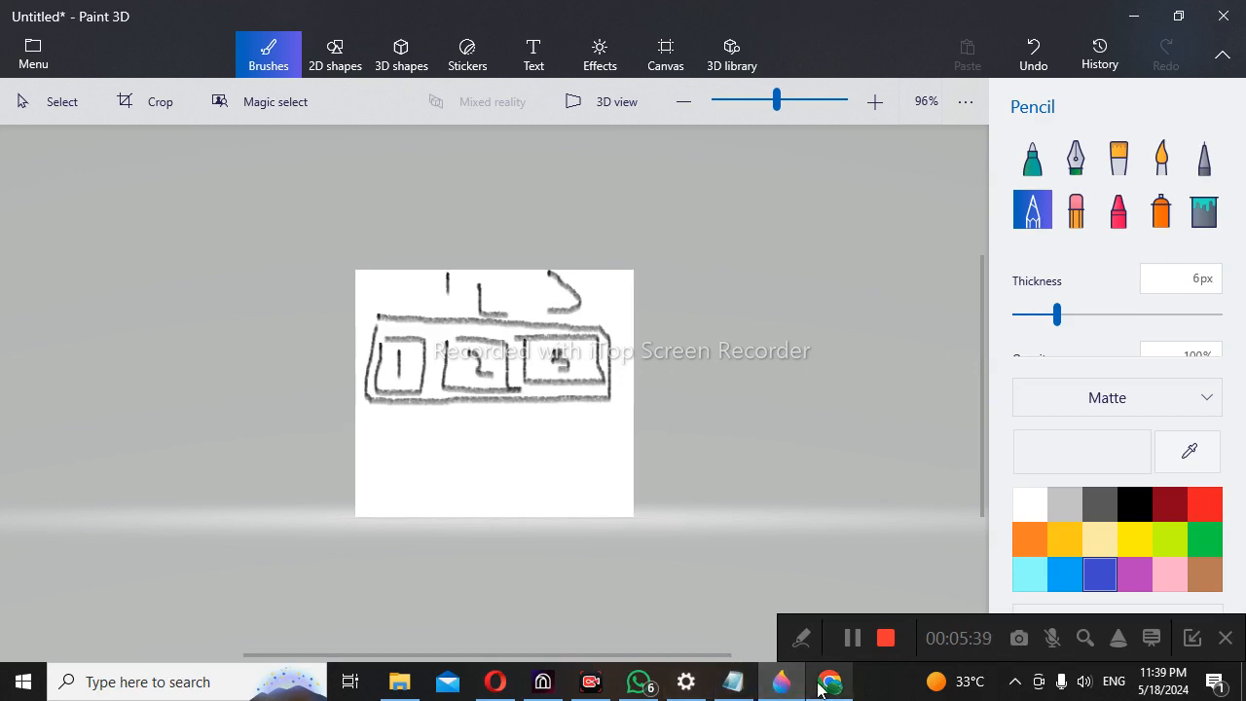
{"action": "mouse_move", "coordinate": [826, 688]}
{"action": "left_click", "coordinate": [758, 525]}
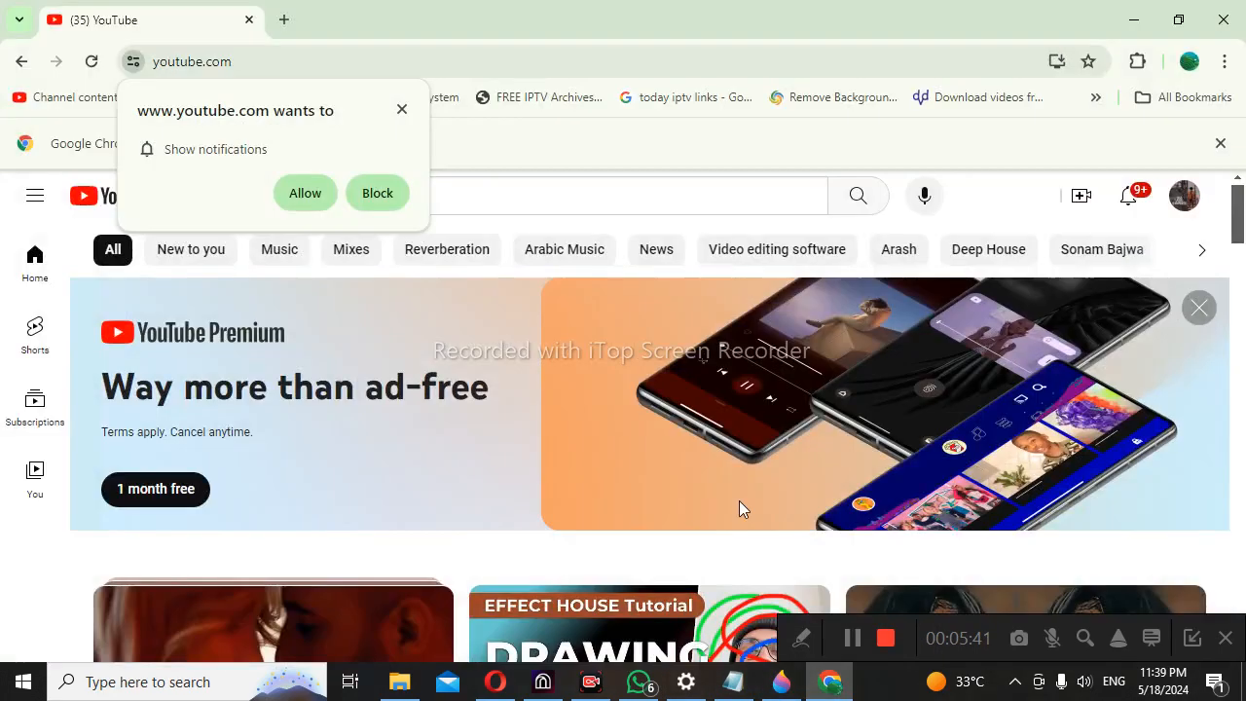
{"action": "left_click", "coordinate": [285, 20]}
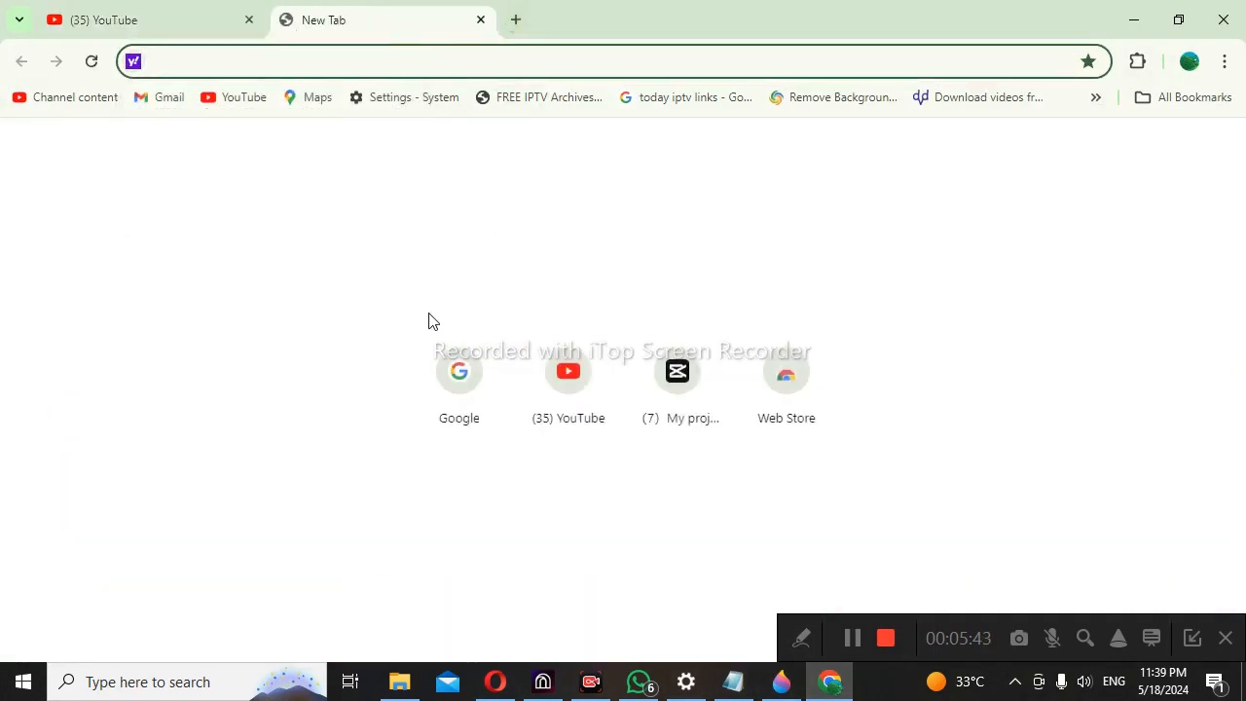
{"action": "left_click", "coordinate": [470, 378]}
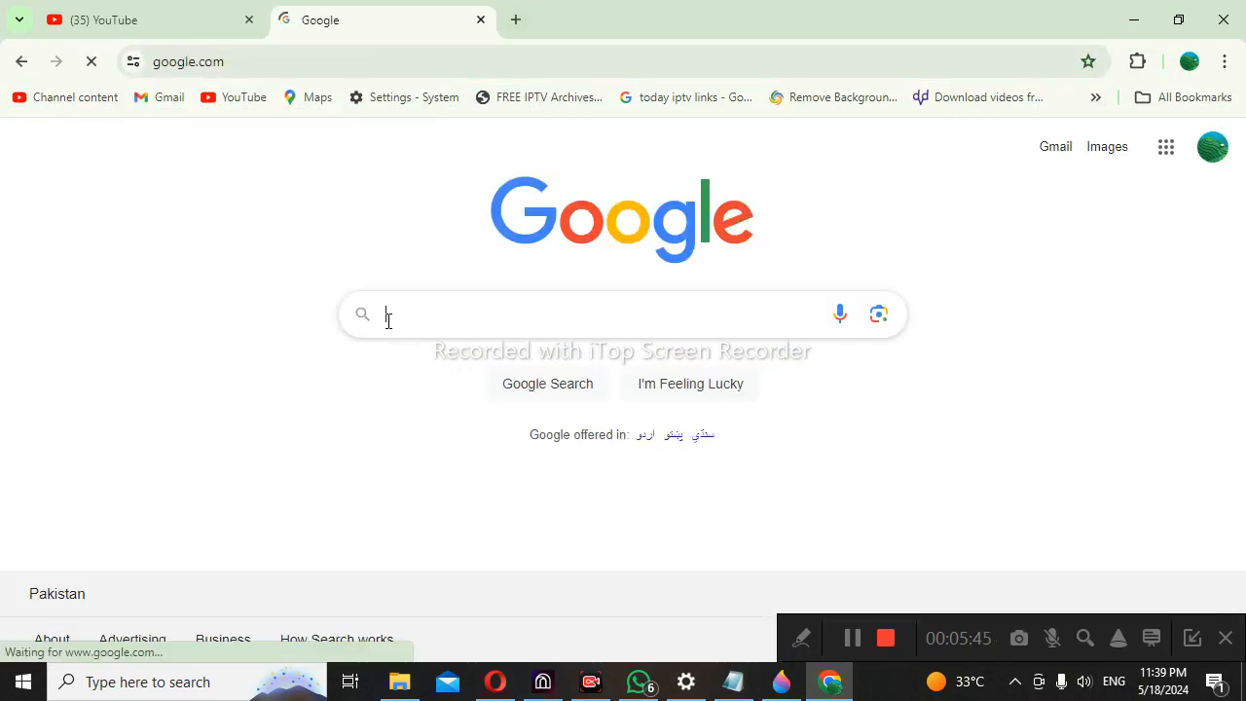
{"action": "type", "text": "numbe"}
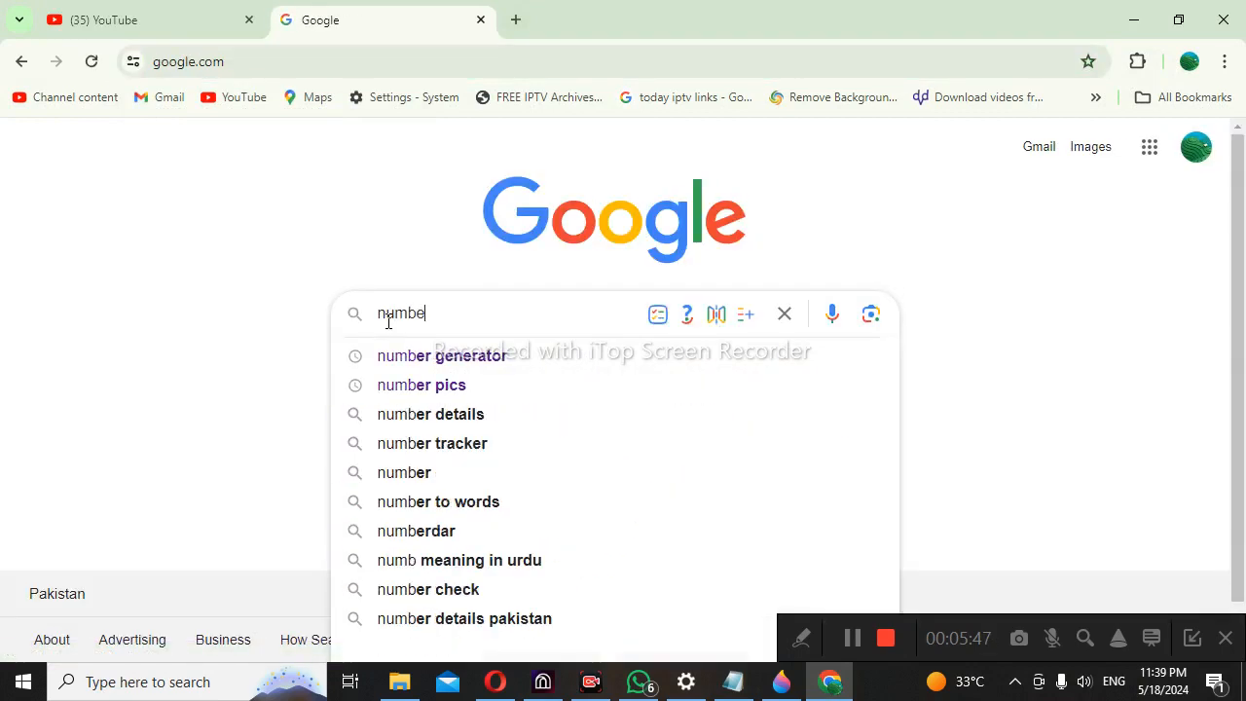
{"action": "type", "text": "r pics"}
{"action": "key", "text": "Return"}
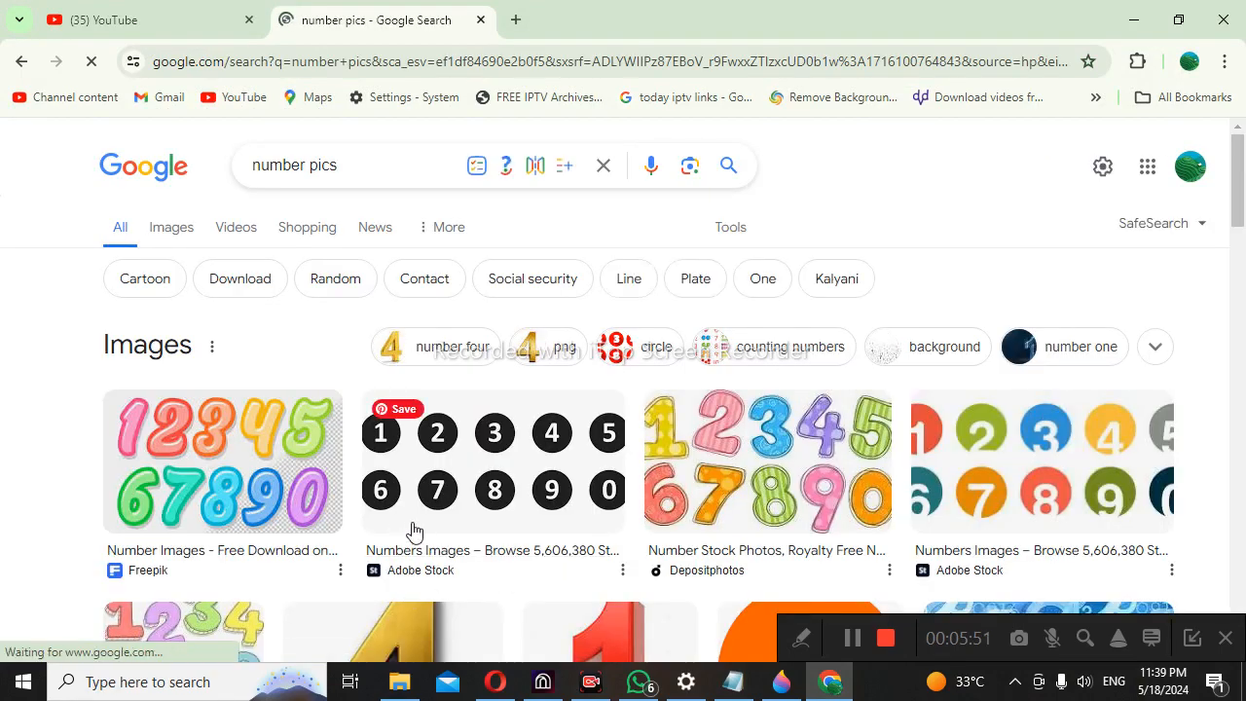
{"action": "scroll", "coordinate": [559, 508], "scroll_direction": "down", "scroll_amount": 2}
{"action": "scroll", "coordinate": [559, 507], "scroll_direction": "down", "scroll_amount": 1}
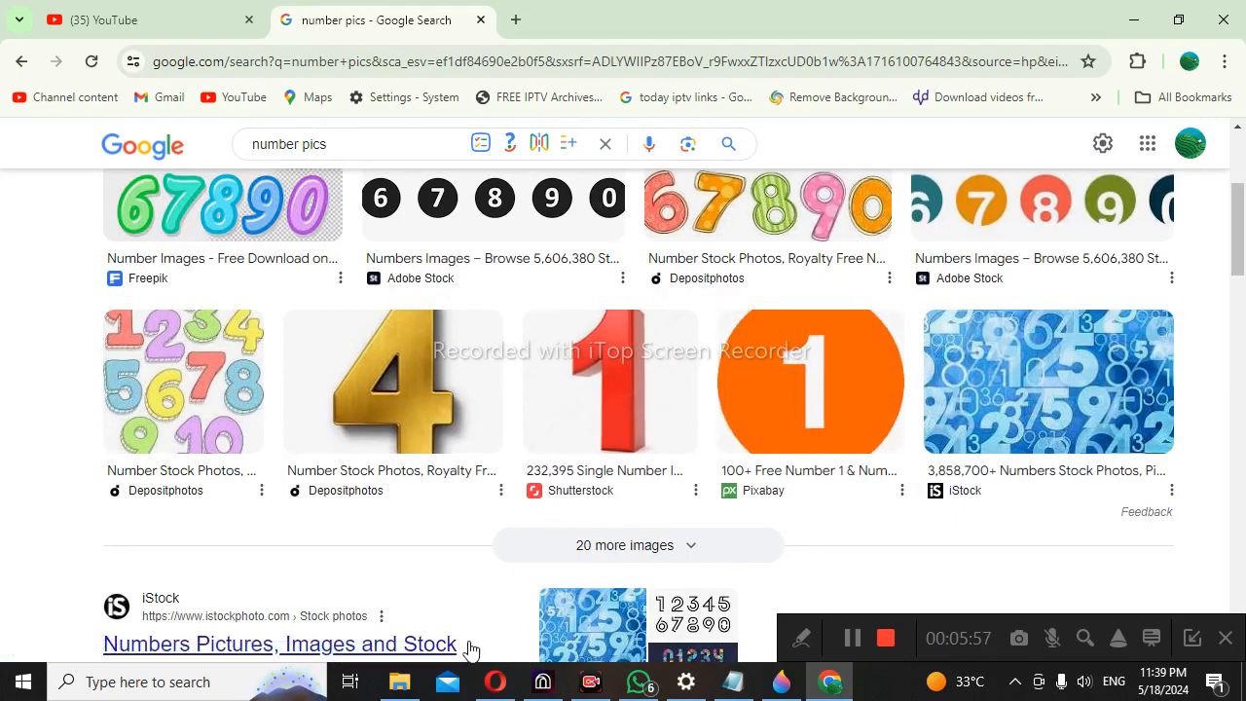
Minimize the open windows to reach the desktop and open the set-colorful-numeric-digits-round image in Chrome
{"action": "left_click", "coordinate": [1134, 20]}
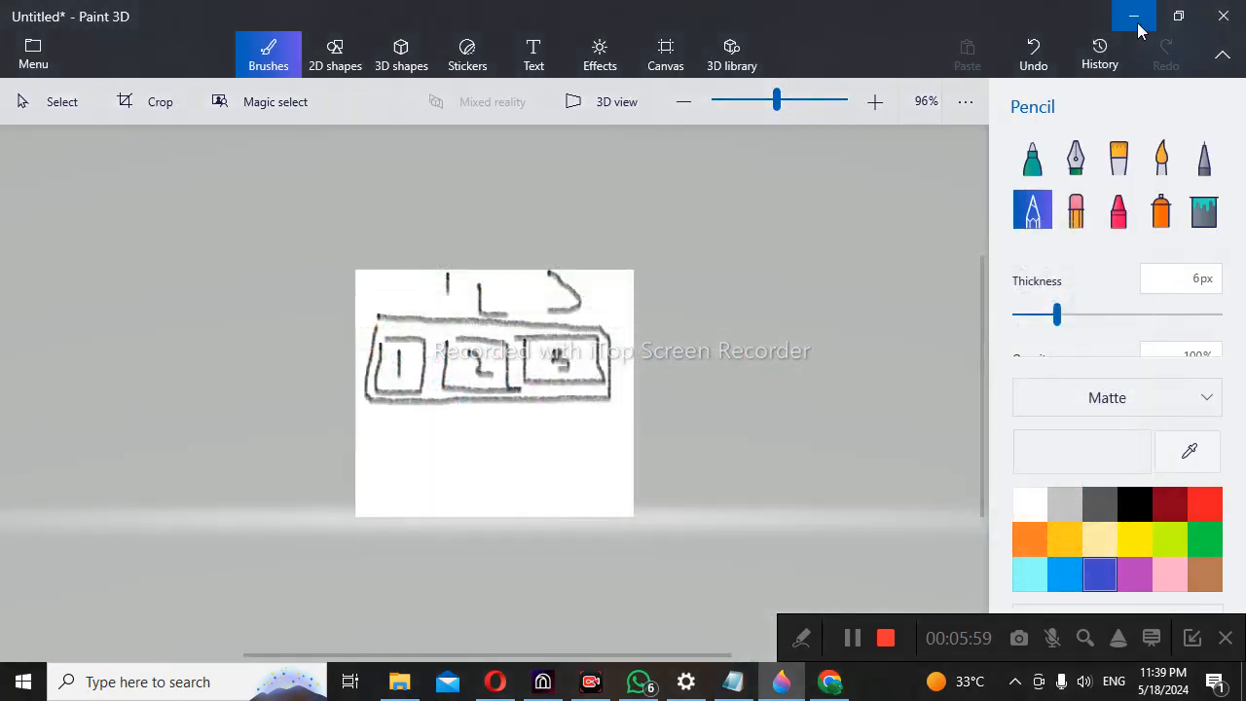
{"action": "left_click", "coordinate": [1134, 17]}
{"action": "left_click", "coordinate": [1134, 17]}
{"action": "left_click", "coordinate": [1135, 19]}
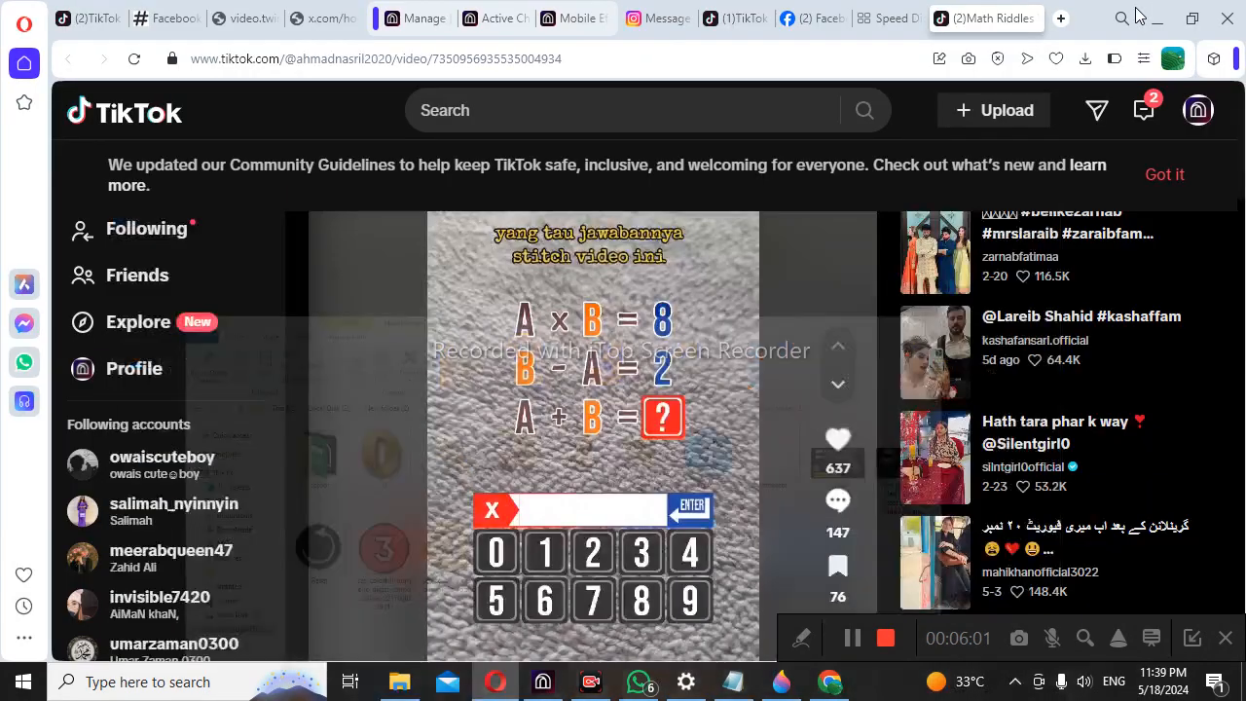
{"action": "left_click", "coordinate": [1157, 20]}
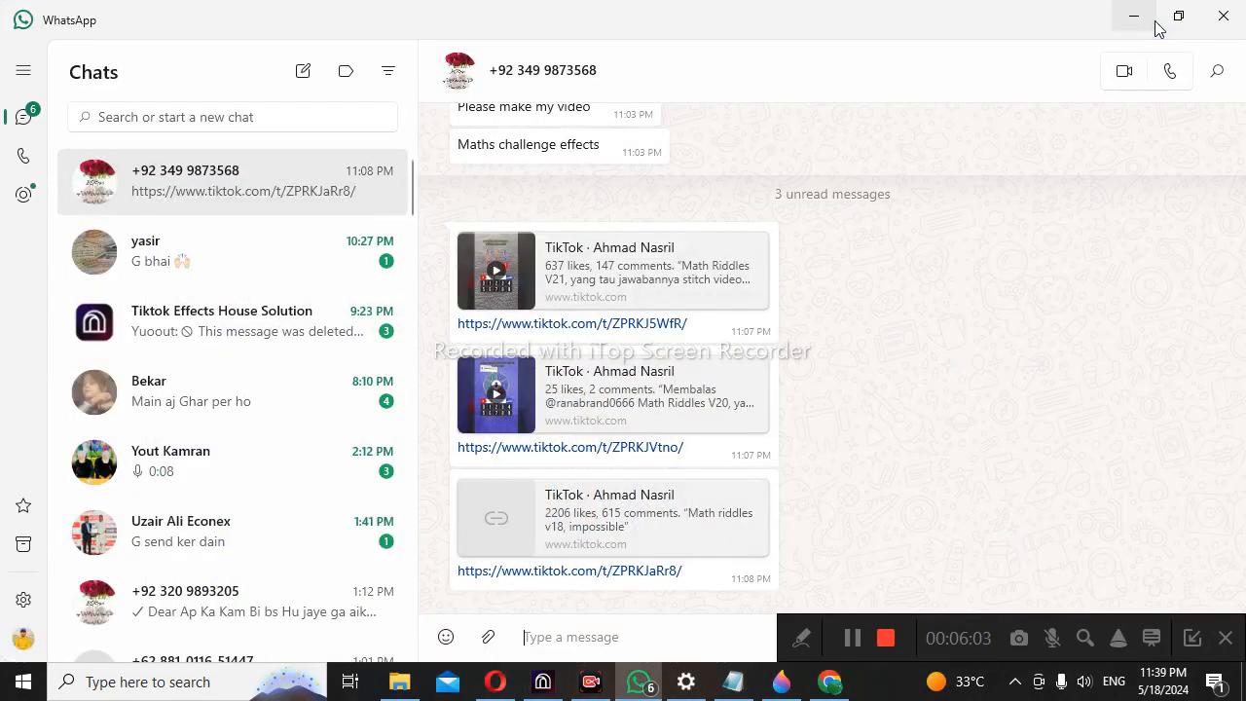
{"action": "left_click", "coordinate": [1153, 21]}
{"action": "right_click", "coordinate": [831, 42]}
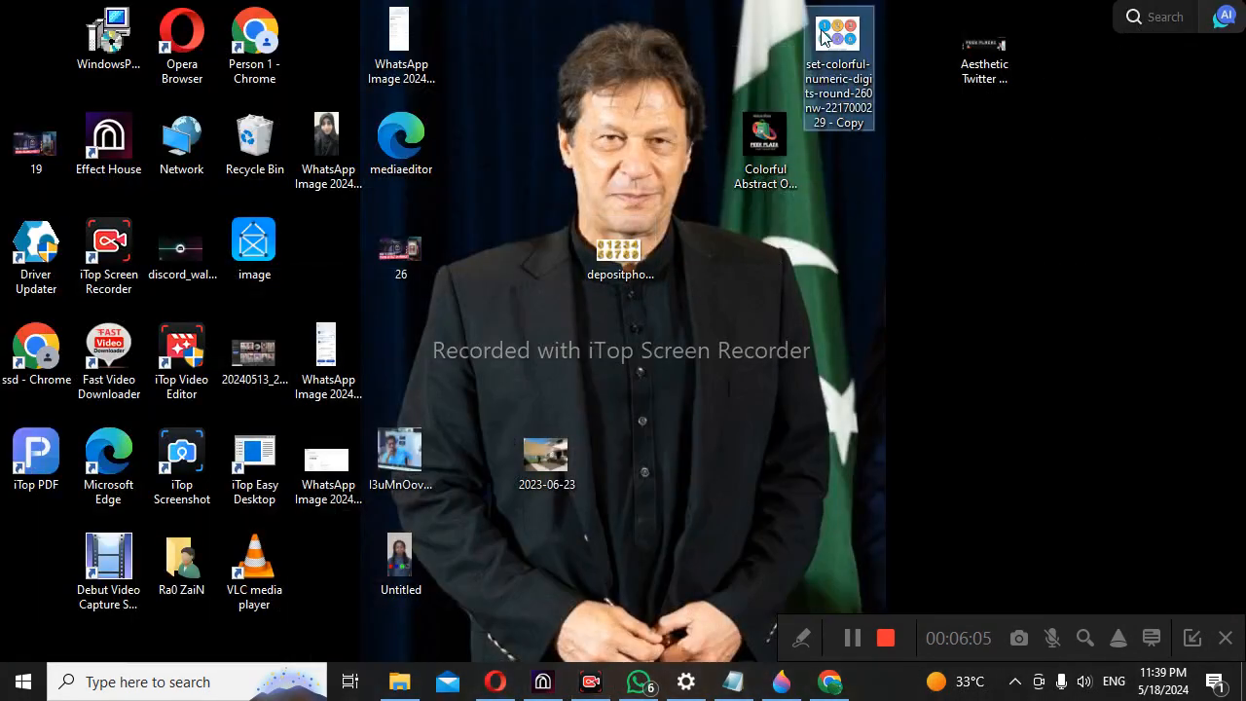
{"action": "left_click", "coordinate": [762, 46]}
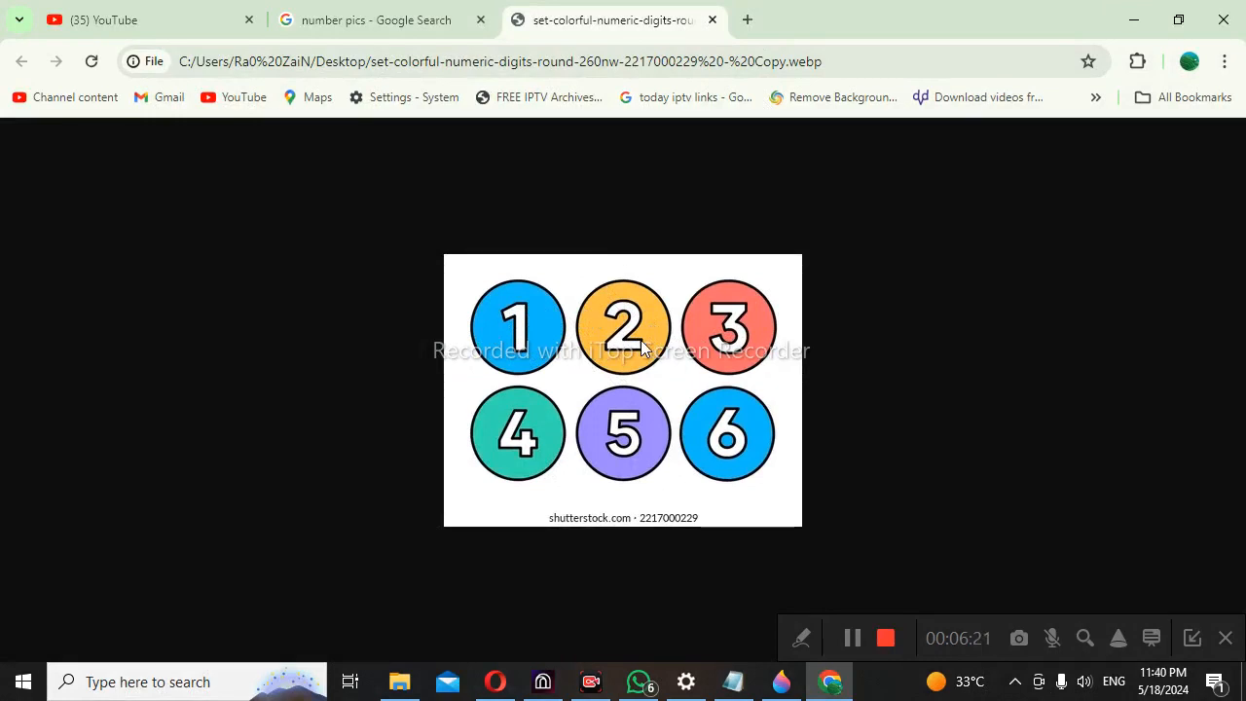
Search Google for "adobe online photo editor" in a new tab and open the Photopea site
{"action": "left_click", "coordinate": [747, 18]}
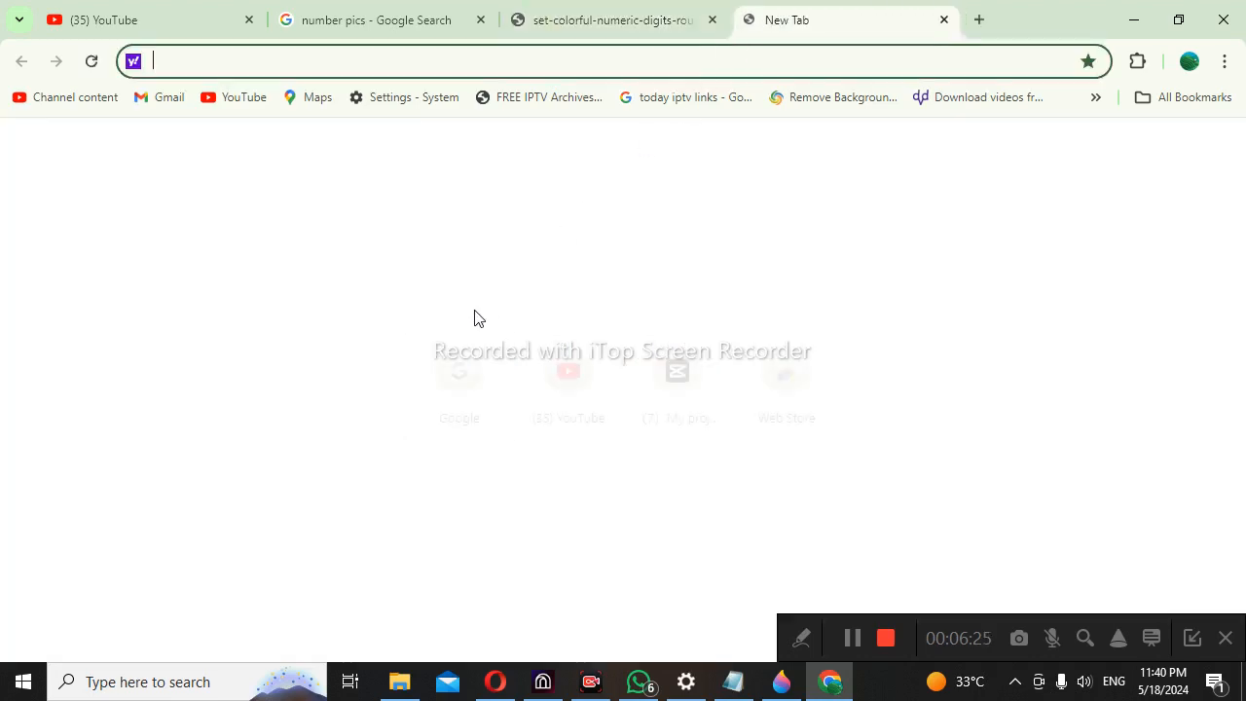
{"action": "left_click", "coordinate": [446, 378]}
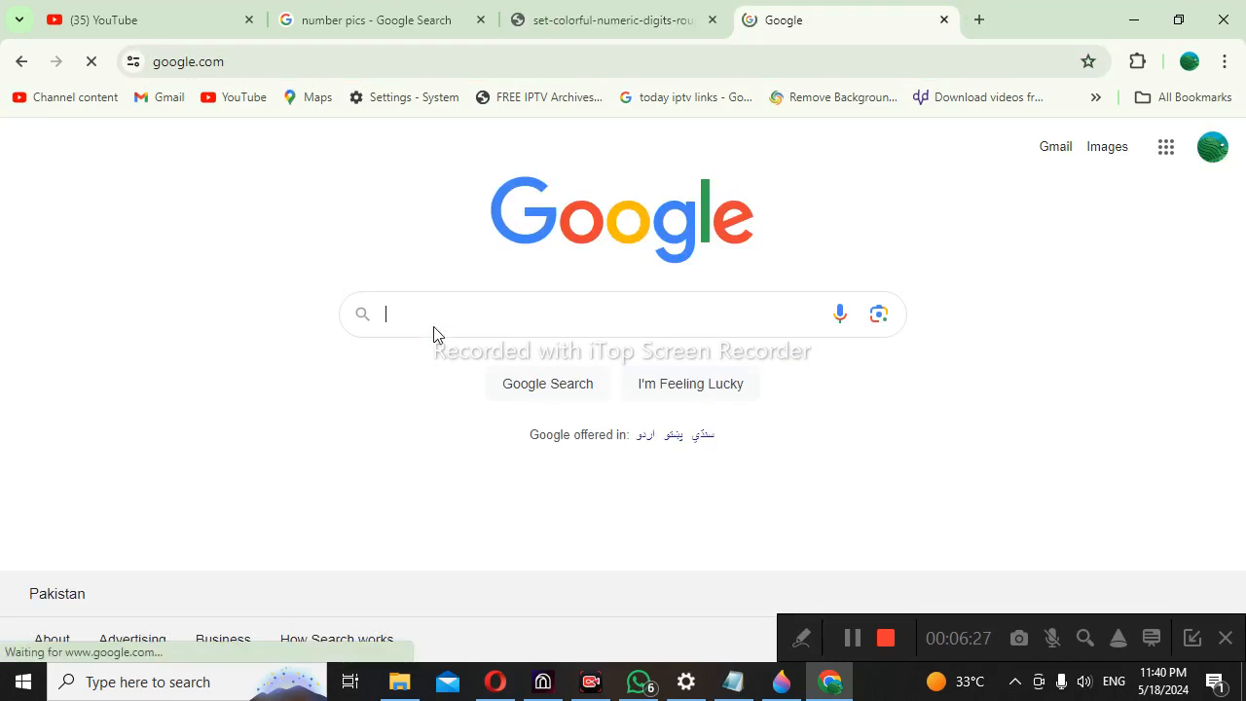
{"action": "type", "text": "adobe "}
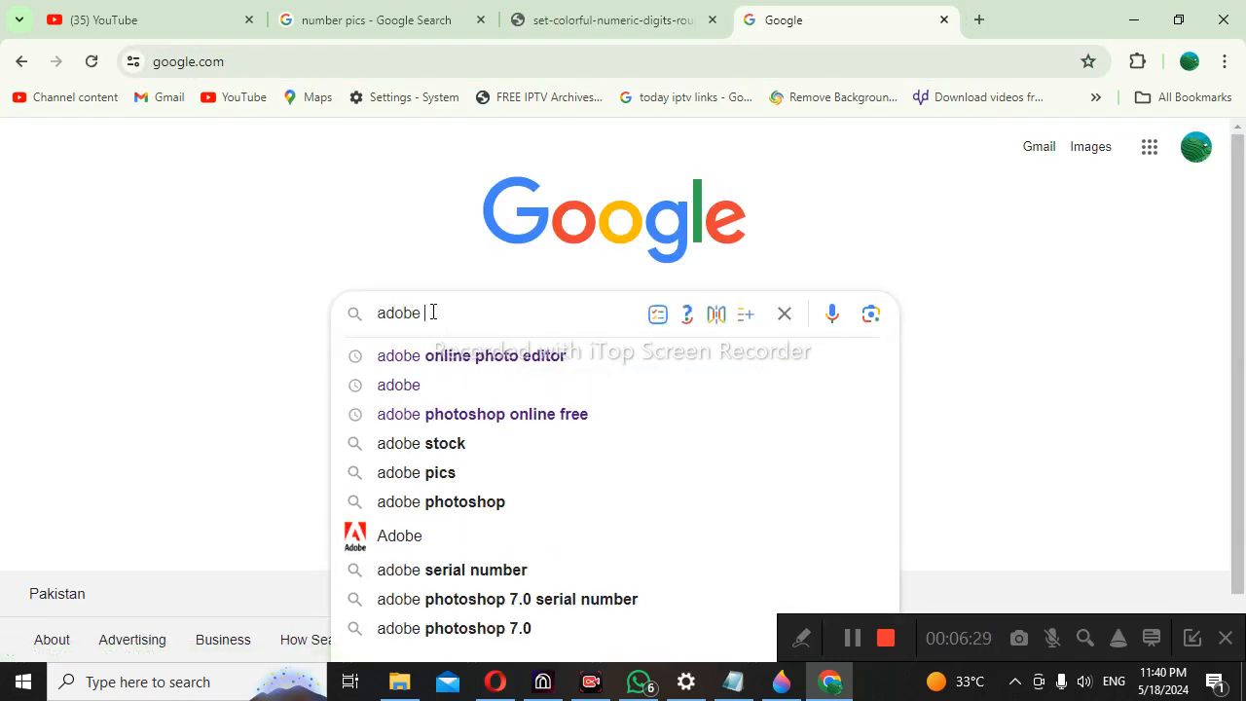
{"action": "type", "text": "onlin"}
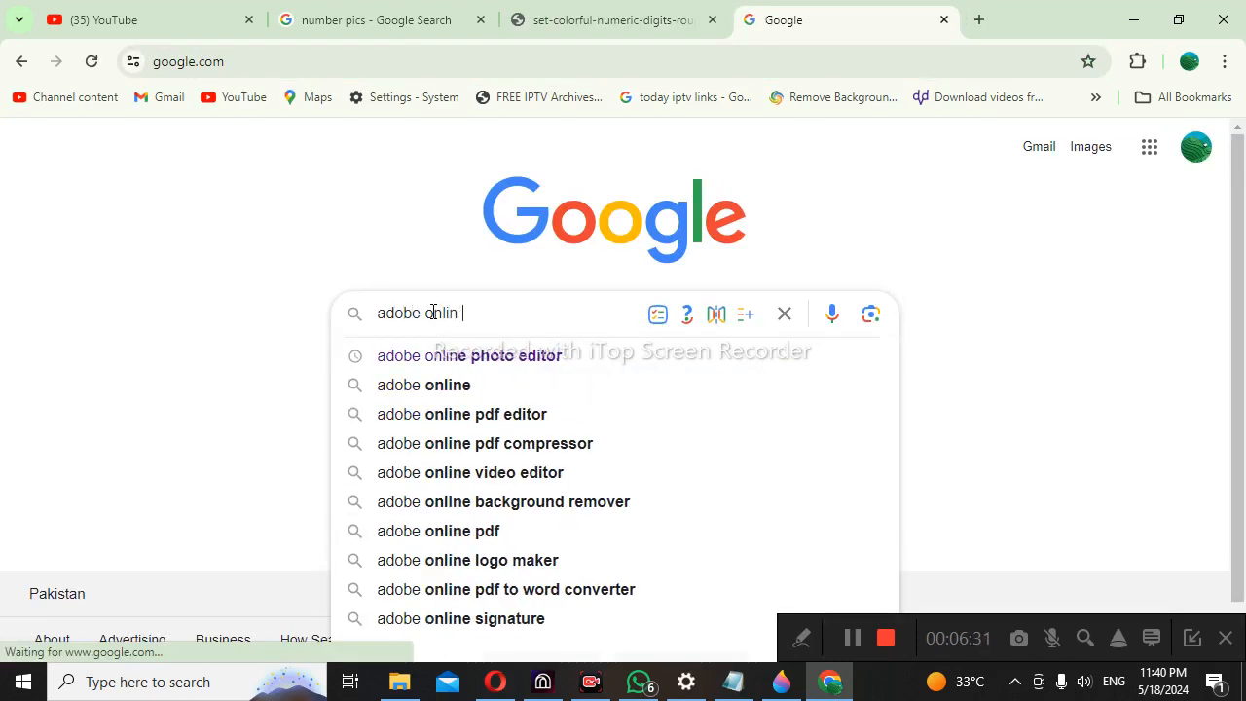
{"action": "left_click", "coordinate": [527, 358]}
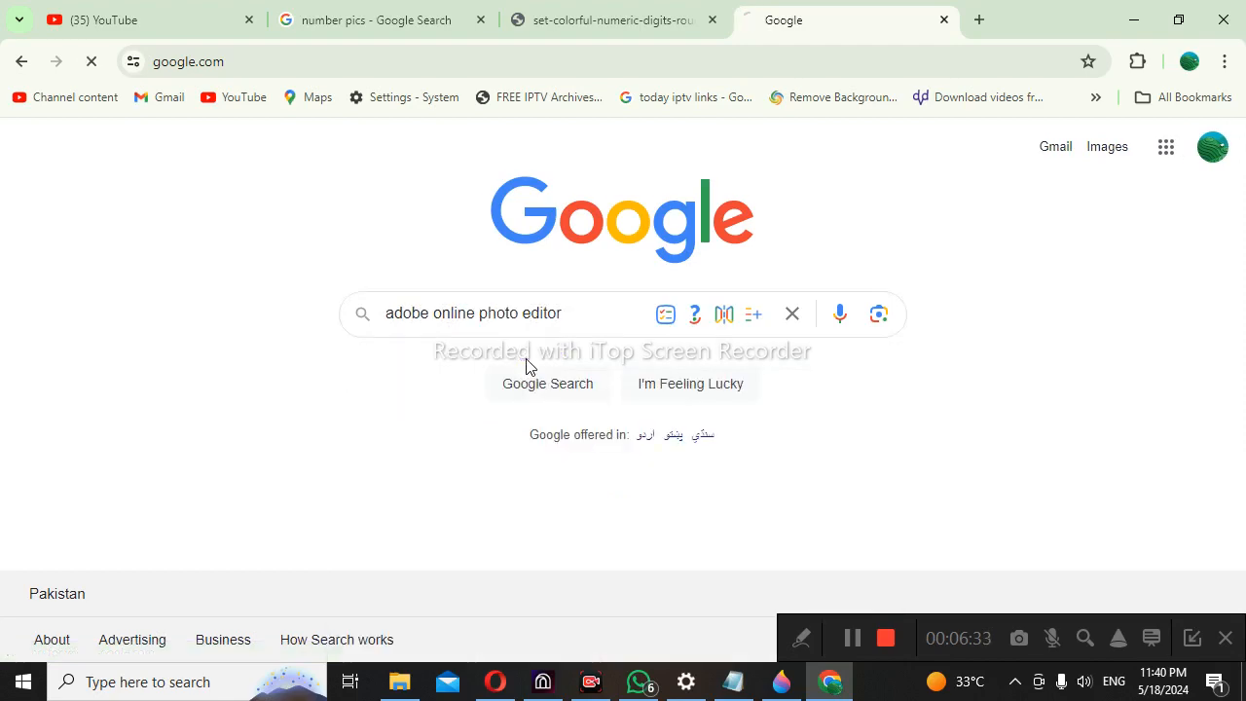
{"action": "scroll", "coordinate": [495, 361], "scroll_direction": "down", "scroll_amount": 6}
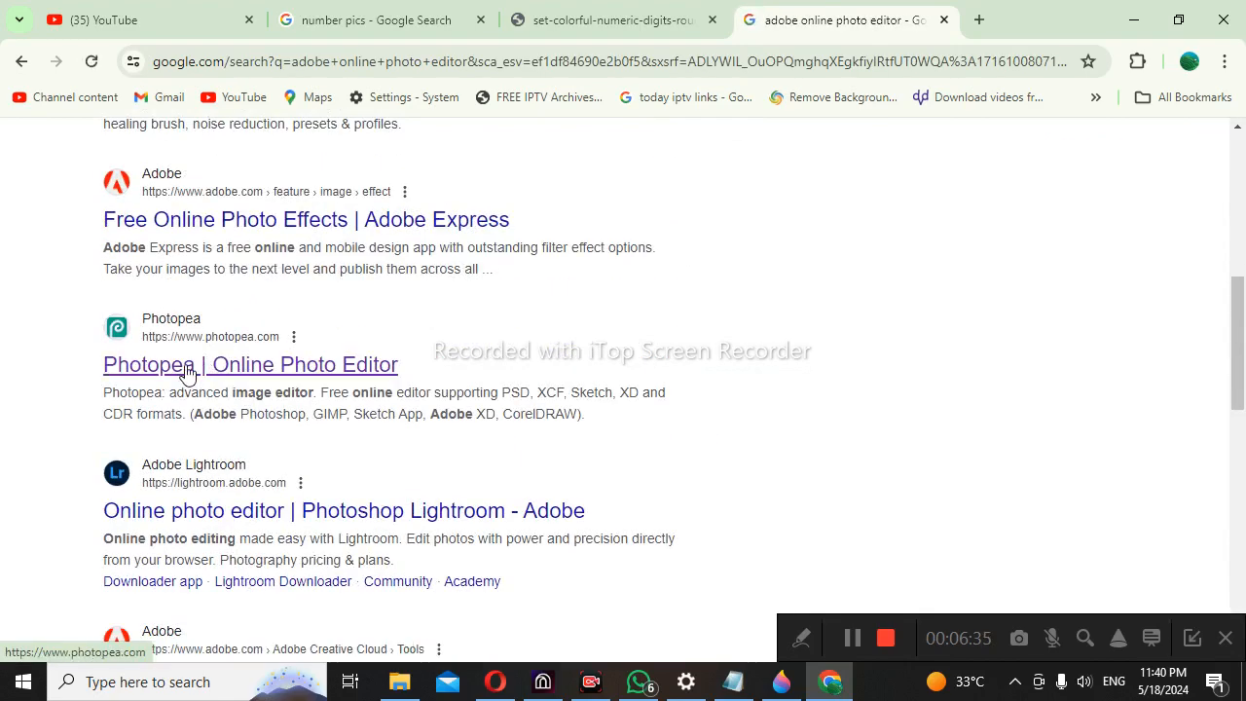
{"action": "left_click", "coordinate": [188, 375]}
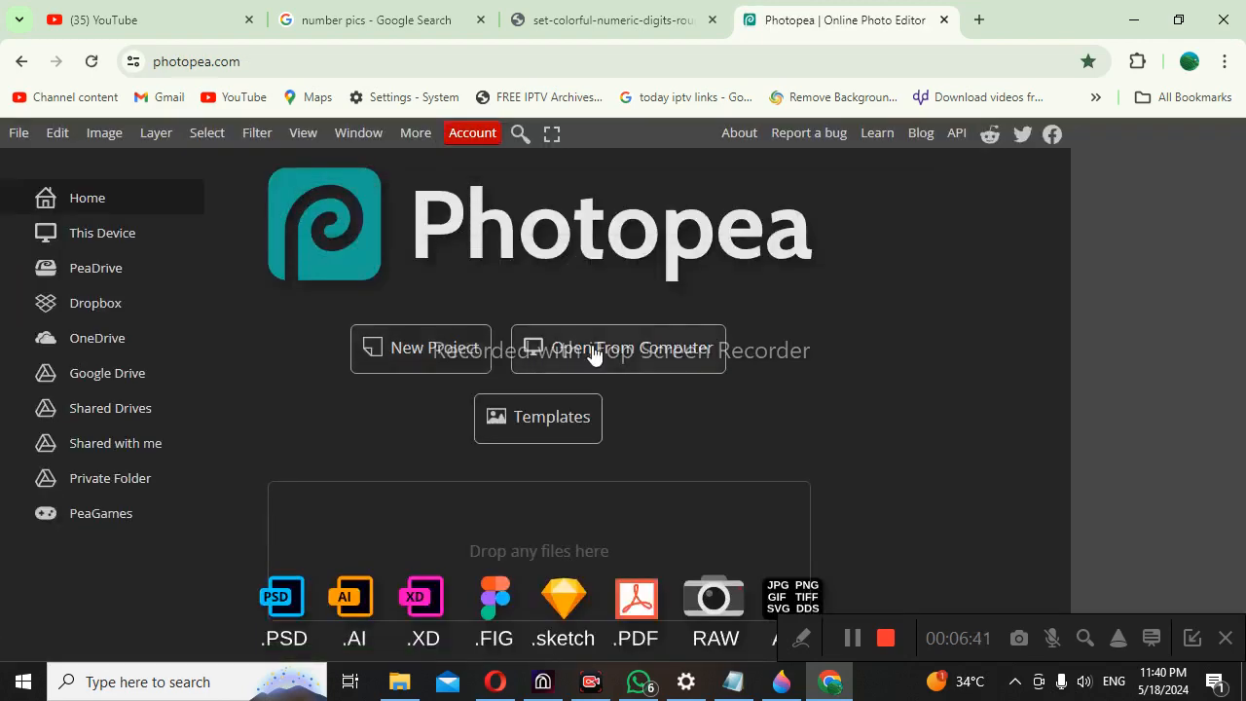
Open the set-colorful-numeric-digits-round image from the Desktop in Photopea
{"action": "left_click", "coordinate": [593, 346]}
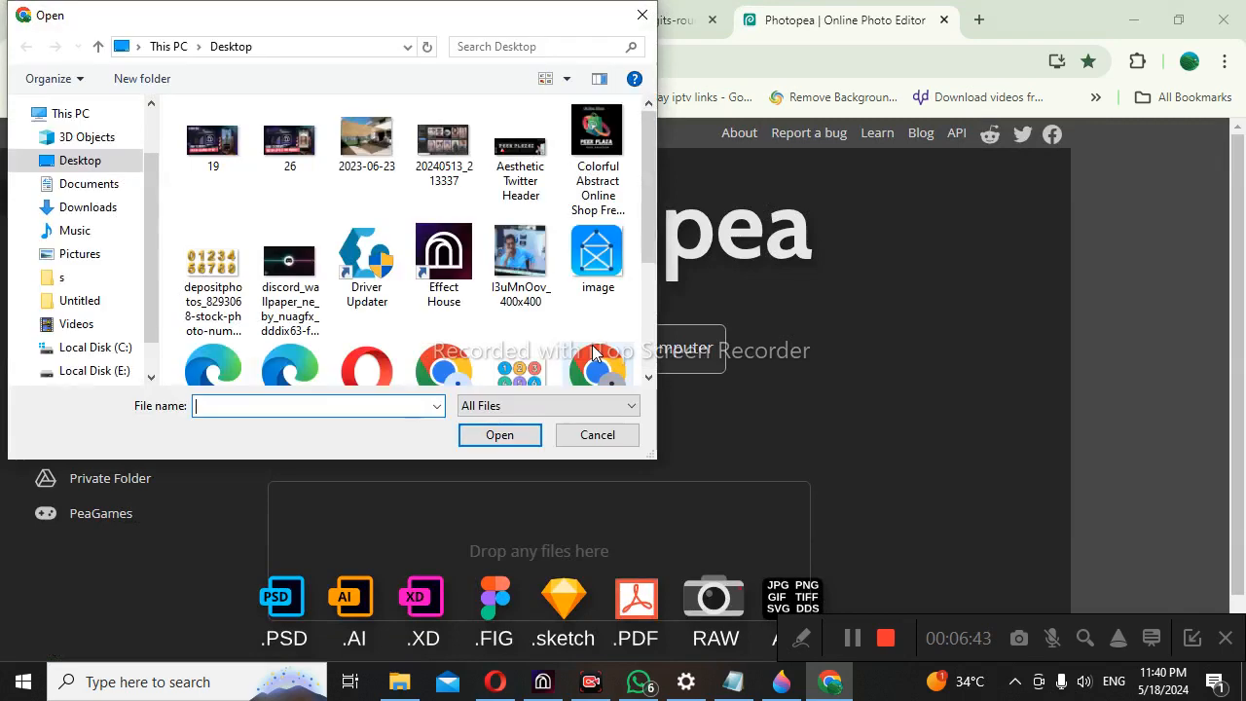
{"action": "left_click", "coordinate": [520, 372]}
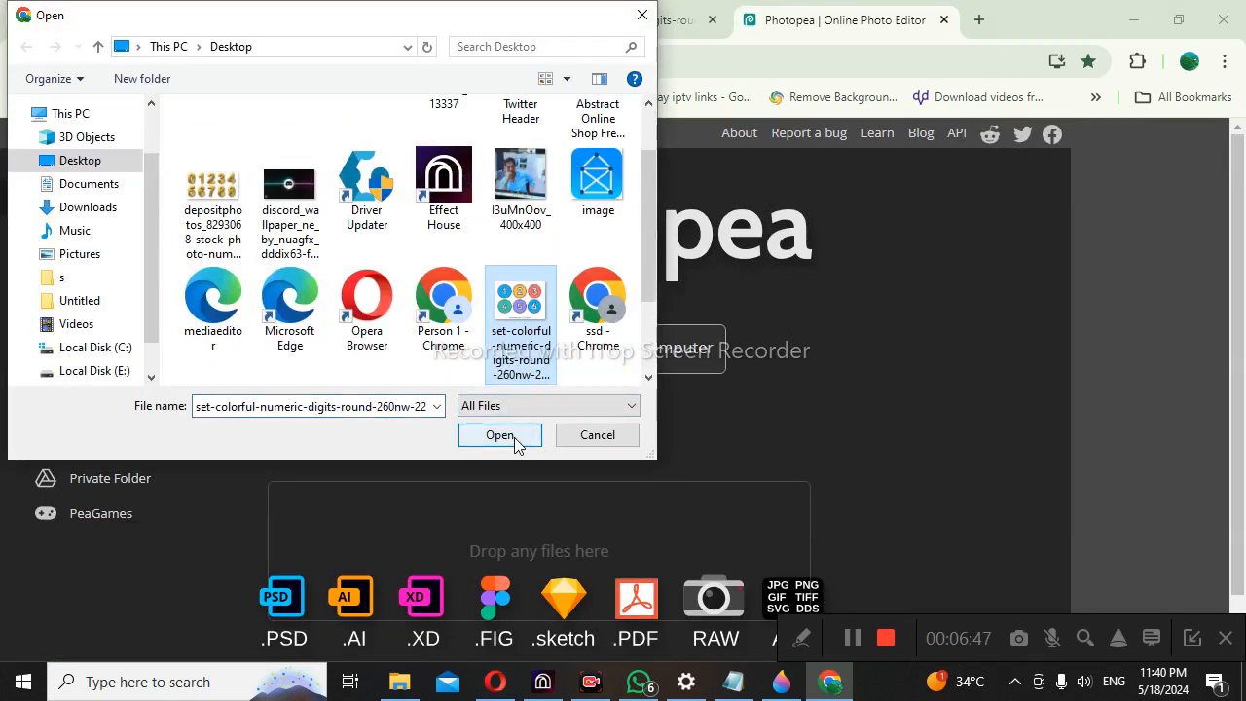
{"action": "left_click", "coordinate": [500, 435]}
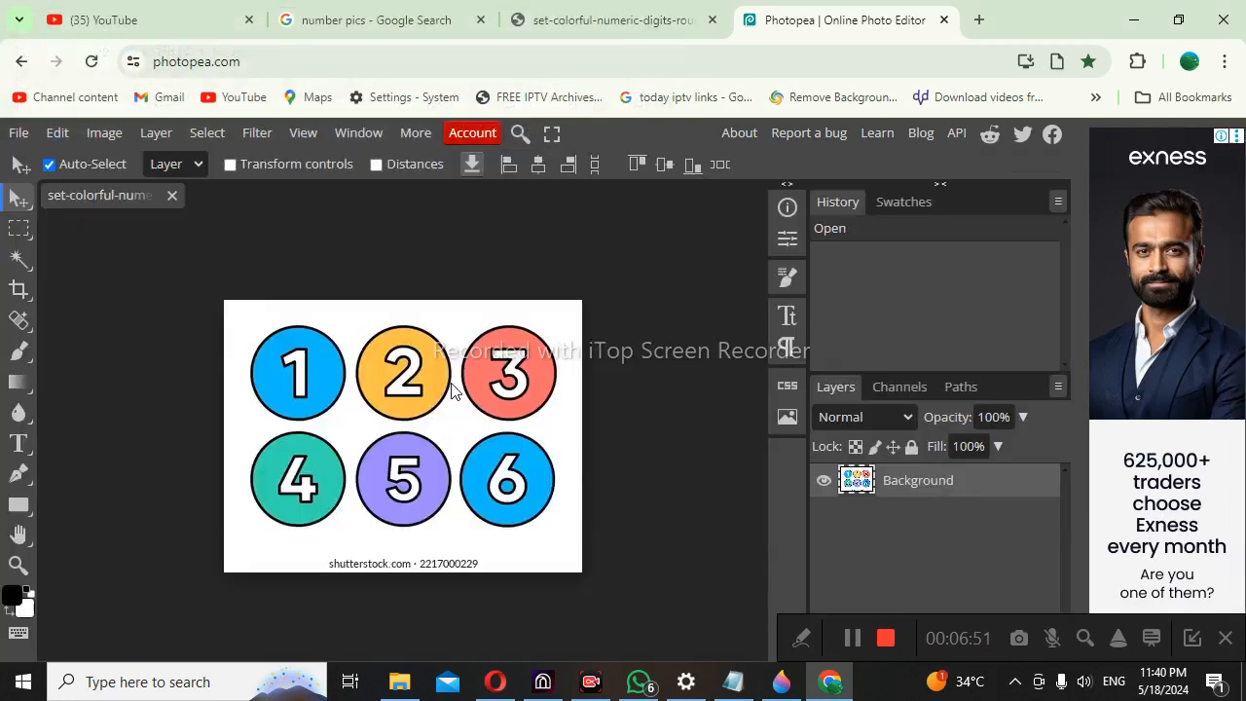
Copy the blue number 1 circle onto its own layer with an elliptical selection and hide the Background layer
{"action": "left_click", "coordinate": [19, 227]}
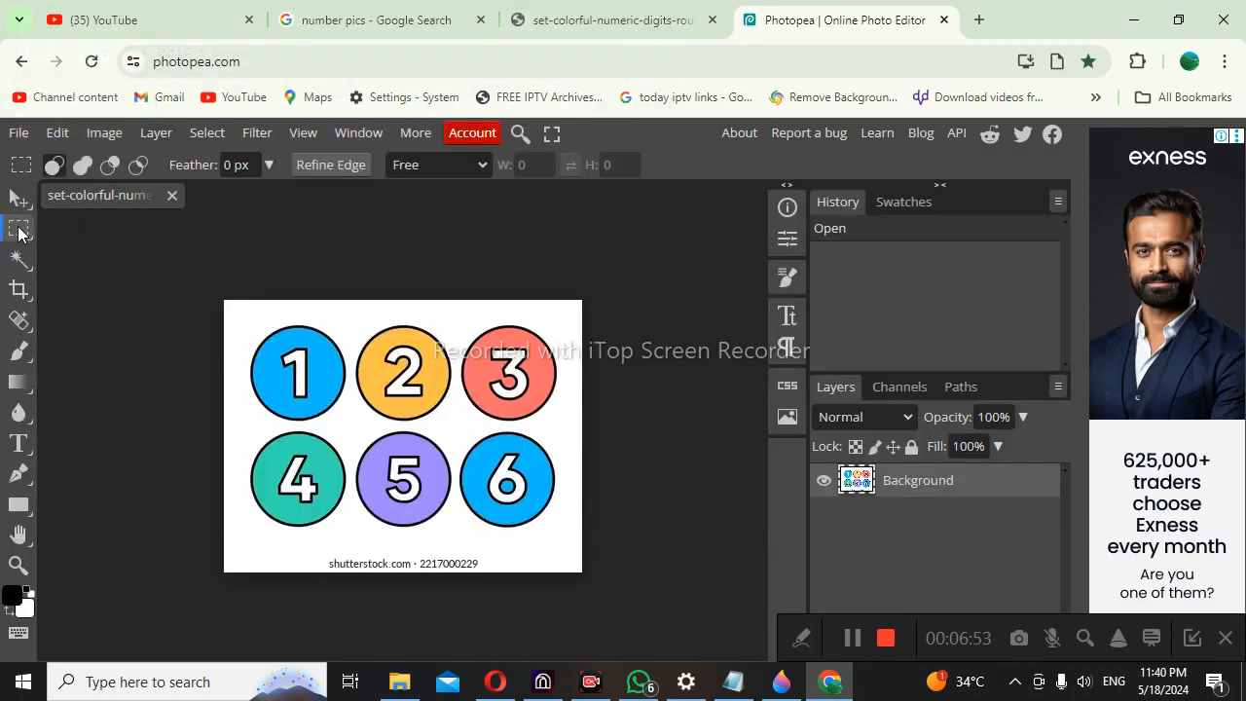
{"action": "left_click", "coordinate": [18, 228]}
{"action": "left_click", "coordinate": [85, 261]}
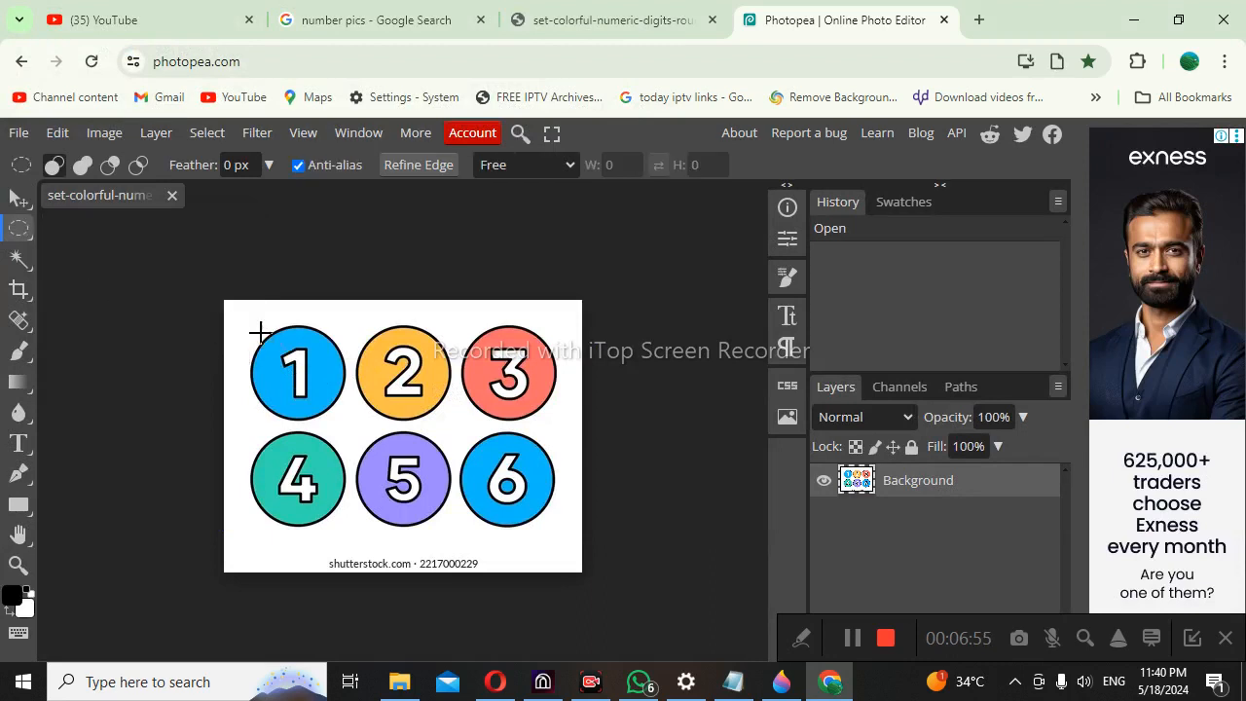
{"action": "left_click_drag", "start_coordinate": [259, 337], "coordinate": [322, 394]}
{"action": "key", "text": "ctrl+c"}
{"action": "key", "text": "ctrl+v"}
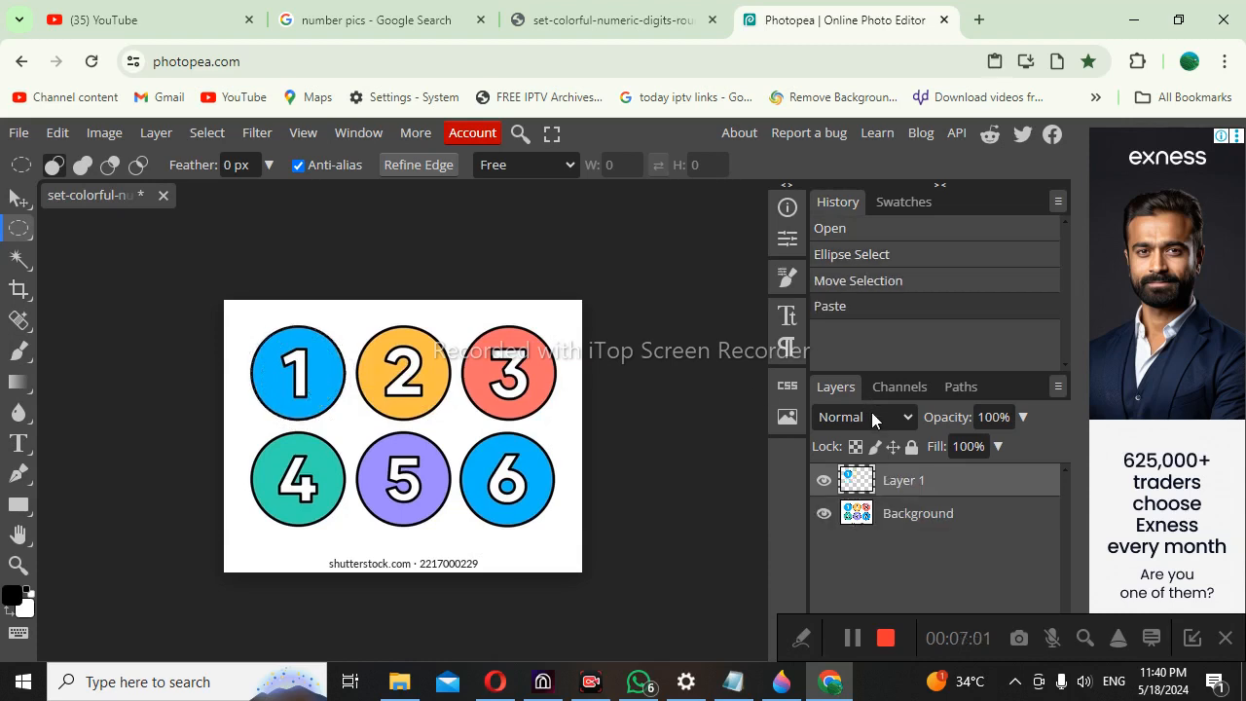
{"action": "left_click", "coordinate": [823, 513]}
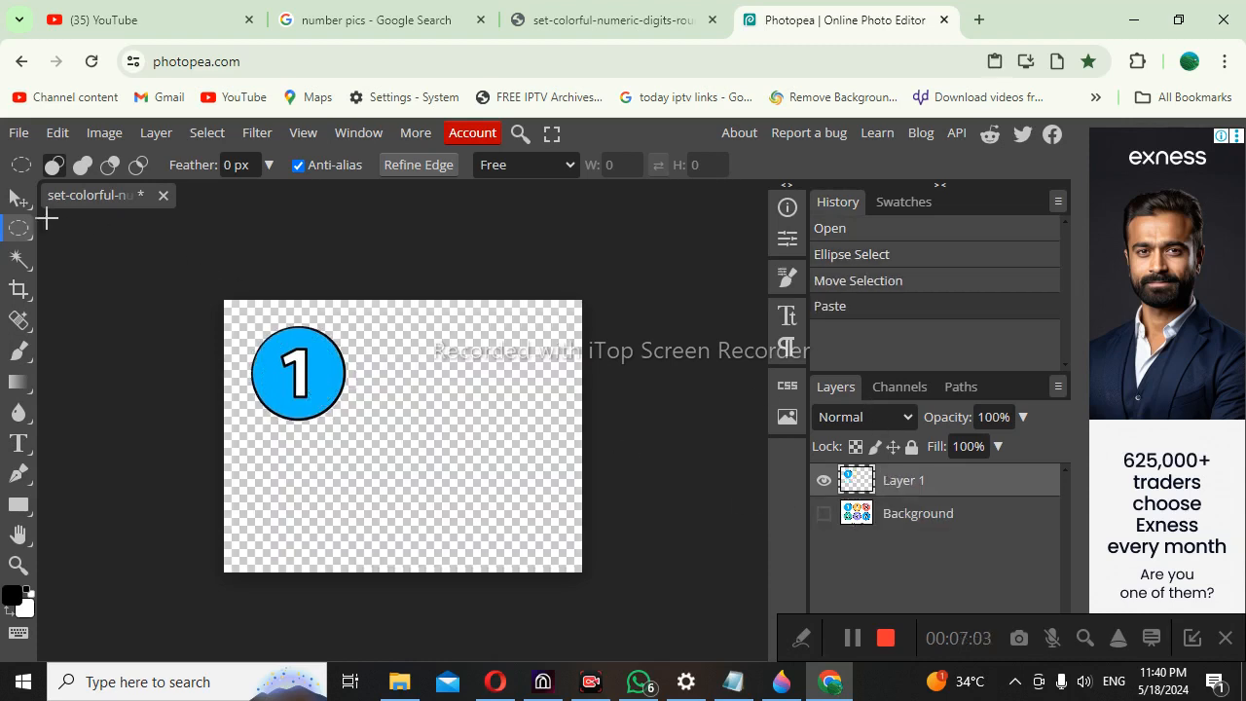
Fit a crop frame closely around the blue number 1 circle
{"action": "left_click", "coordinate": [19, 289]}
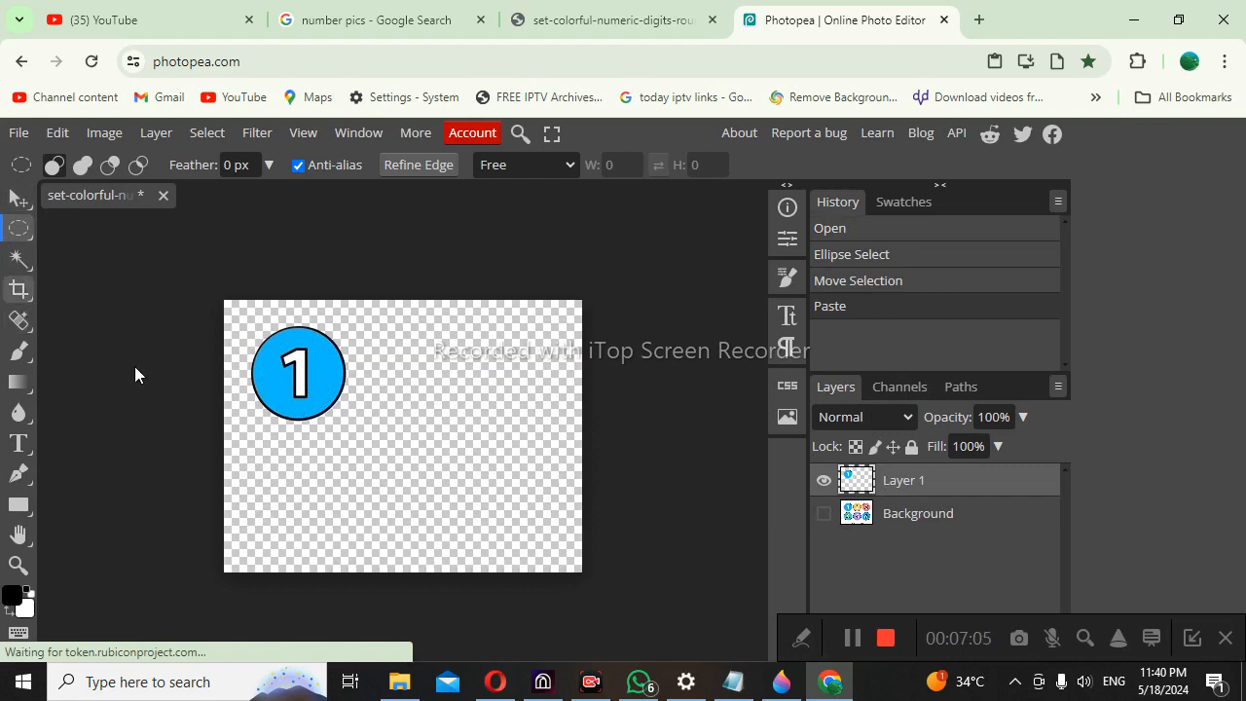
{"action": "left_click_drag", "start_coordinate": [581, 572], "coordinate": [344, 416]}
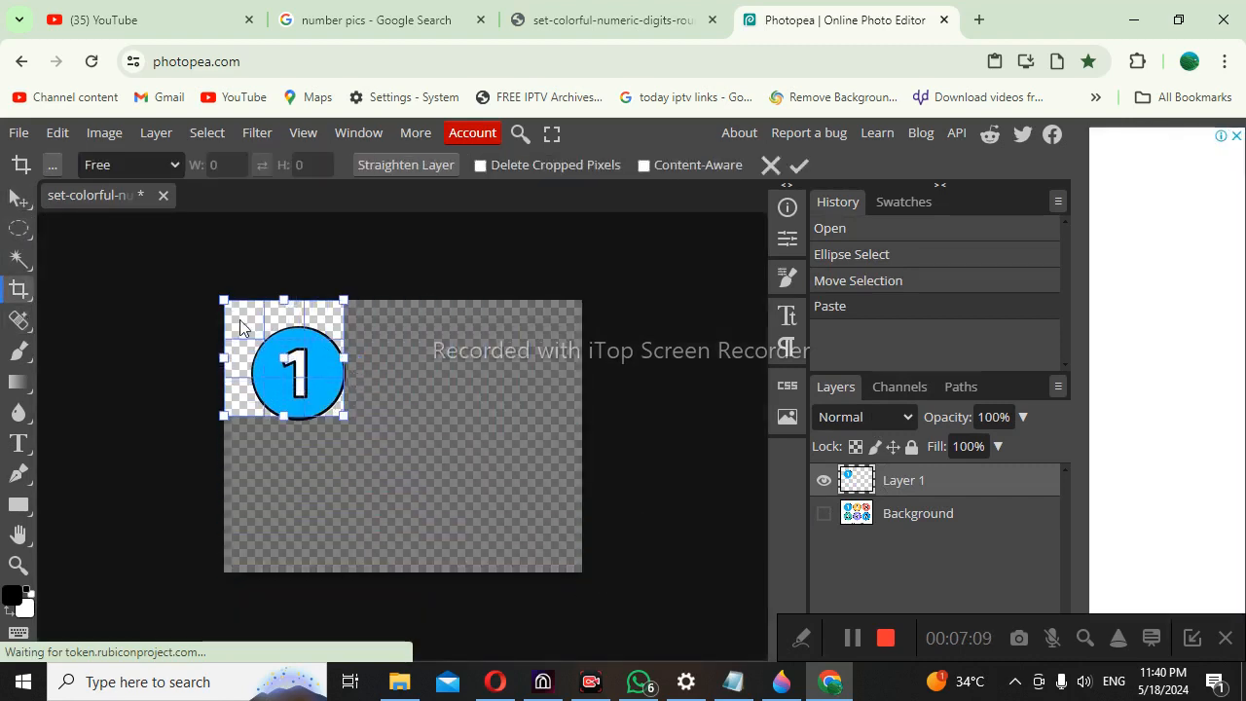
{"action": "left_click_drag", "start_coordinate": [224, 300], "coordinate": [251, 324]}
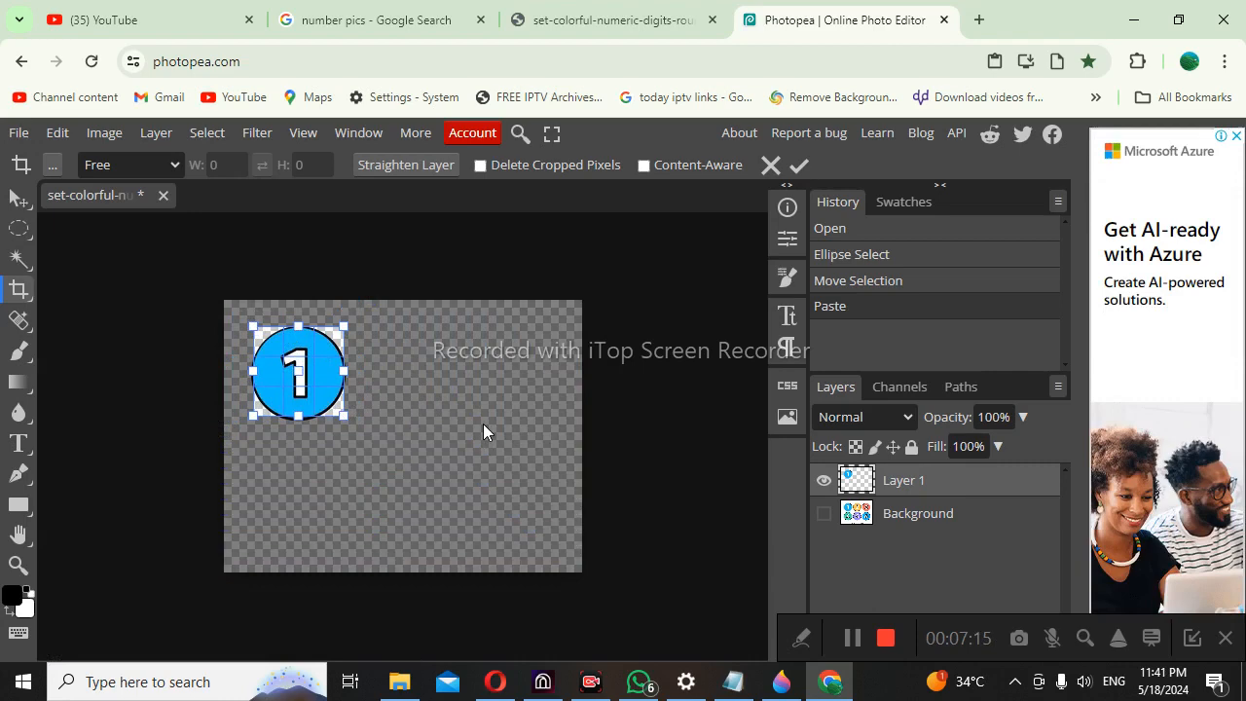
Export the number 1 circle image as a PNG at 100% quality, keeping the suggested name and size
{"action": "left_click", "coordinate": [20, 133]}
{"action": "mouse_move", "coordinate": [57, 395]}
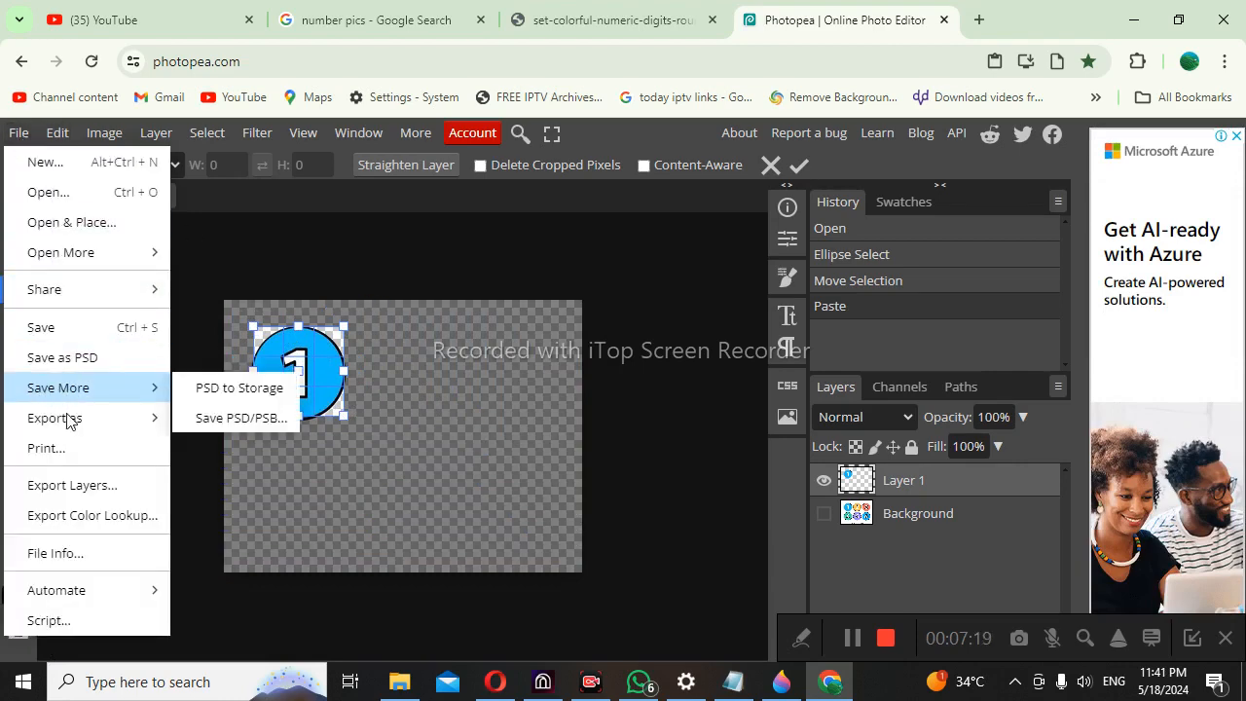
{"action": "mouse_move", "coordinate": [68, 419]}
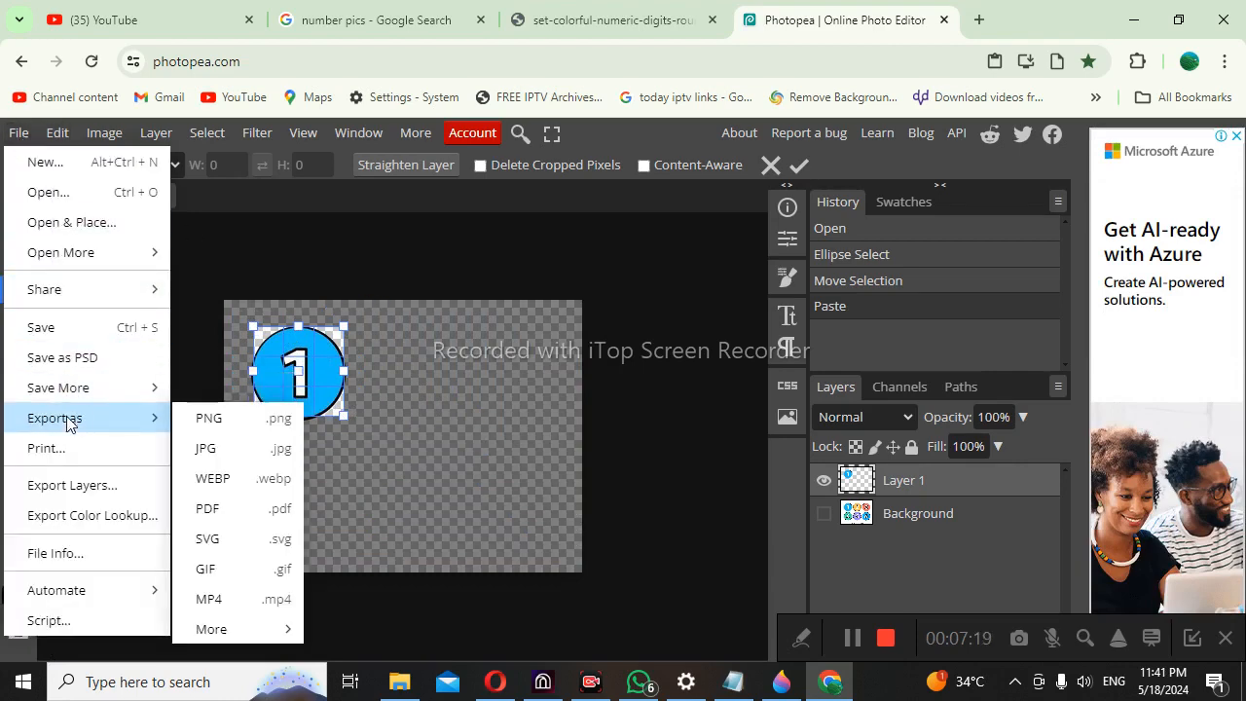
{"action": "left_click", "coordinate": [210, 419]}
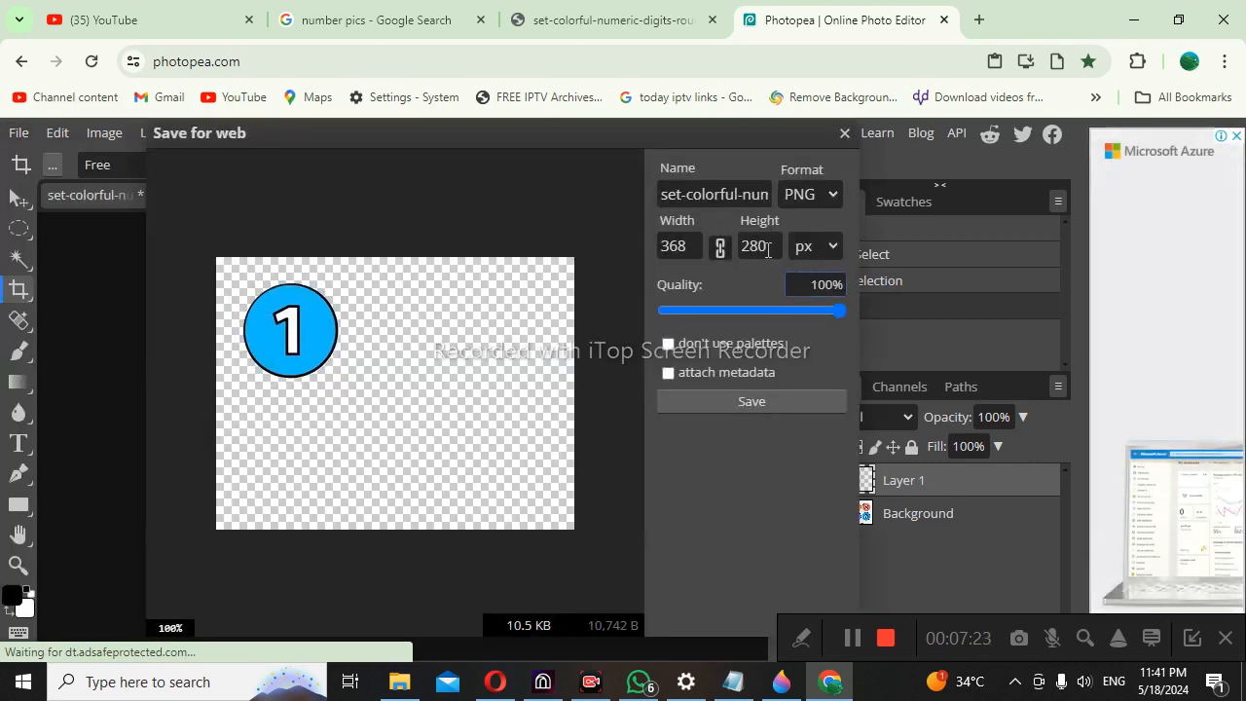
{"action": "left_click", "coordinate": [763, 405]}
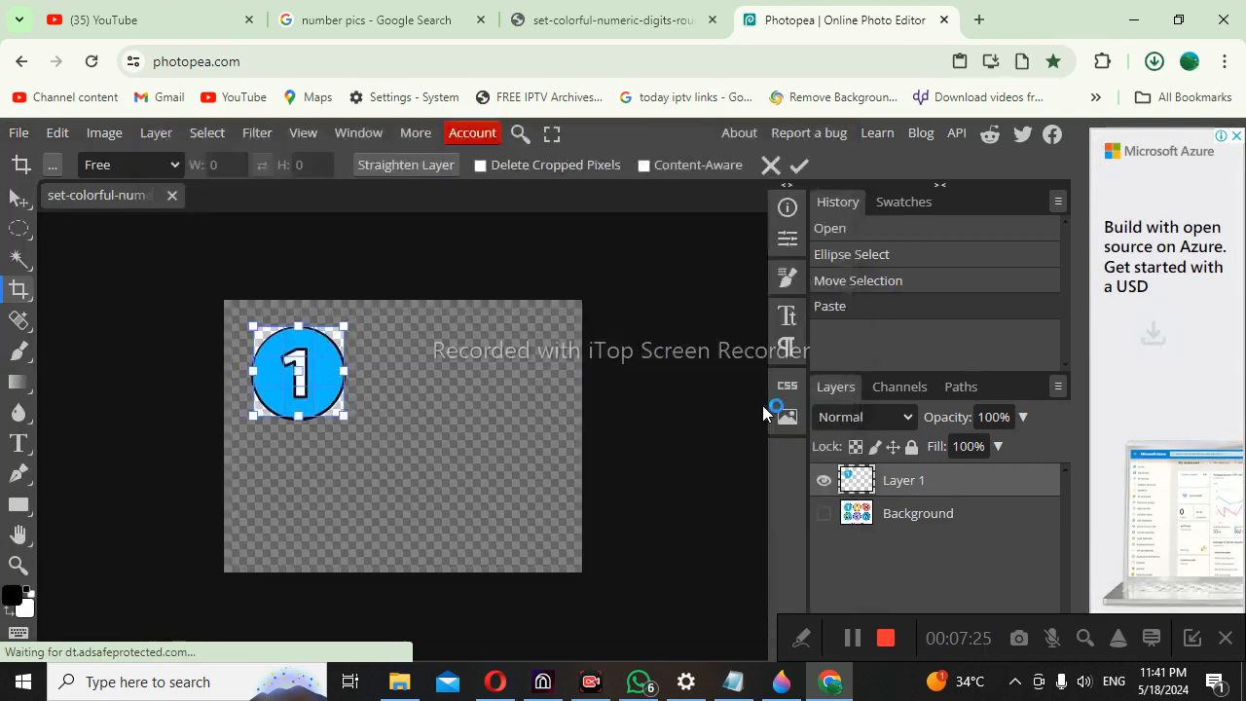
Copy the exported set-colorful-numeric-digits-round PNG from the Downloads folder and paste it onto the desktop
{"action": "left_click", "coordinate": [1100, 105]}
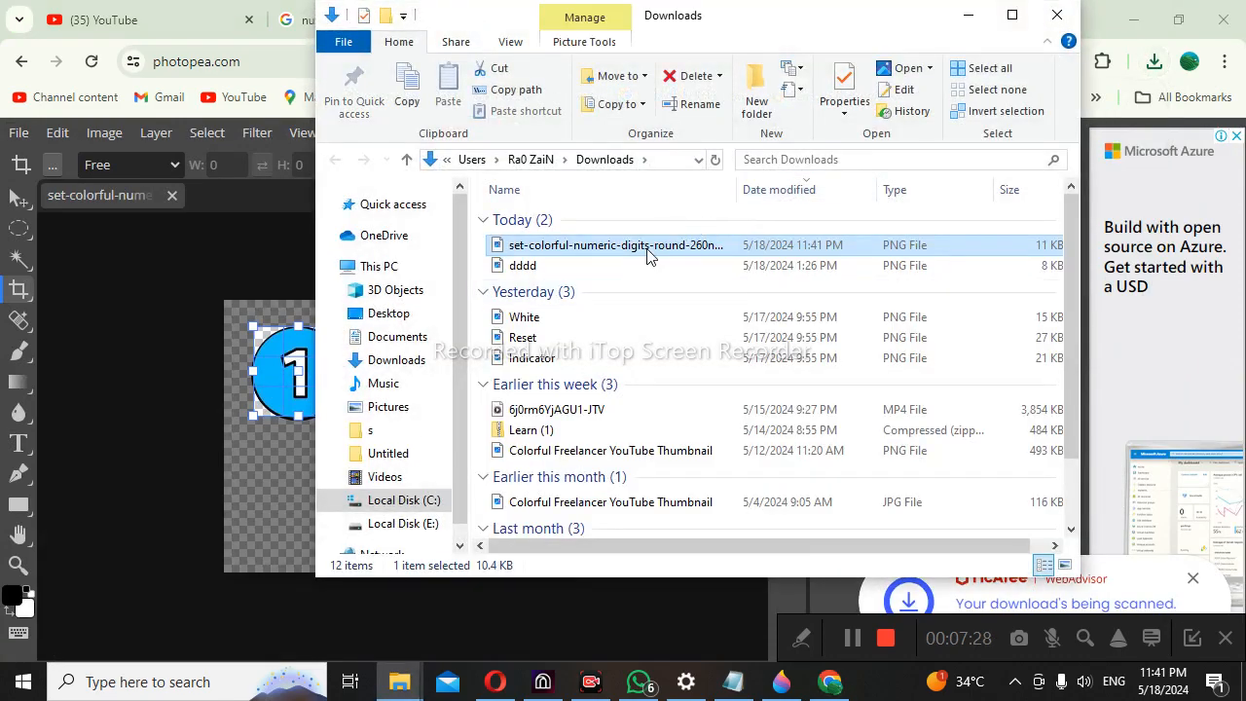
{"action": "right_click", "coordinate": [647, 245]}
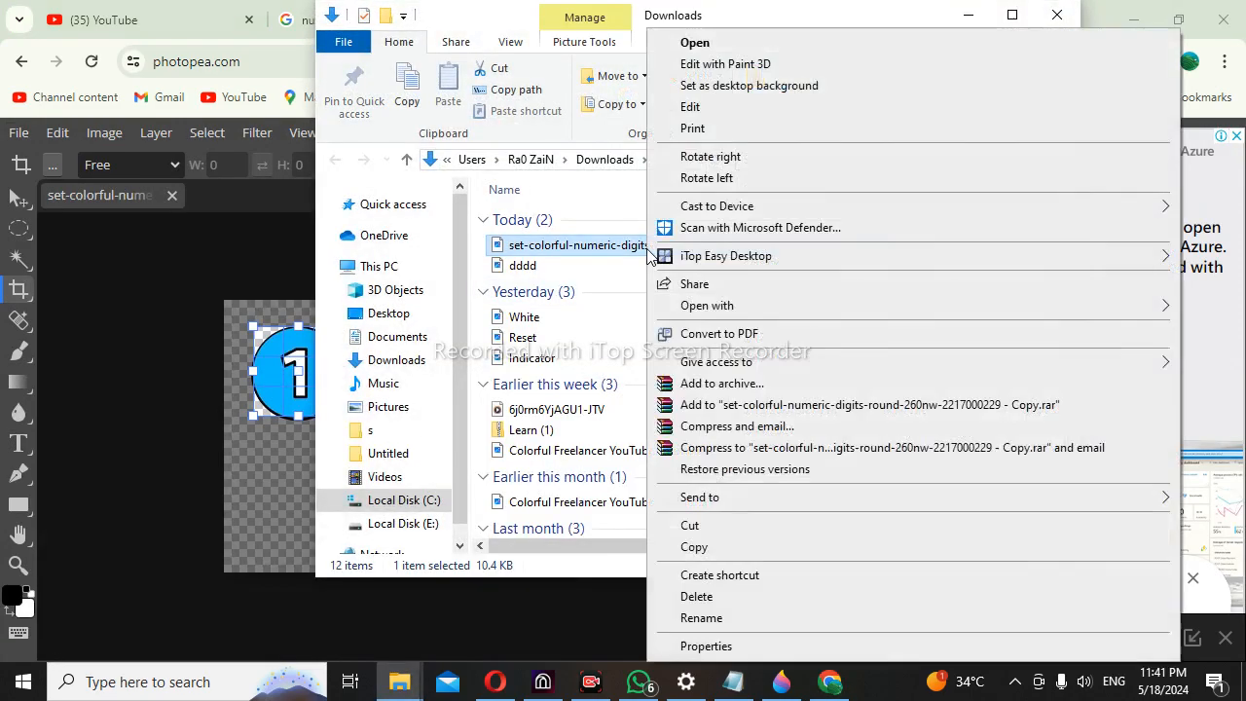
{"action": "left_click", "coordinate": [712, 547]}
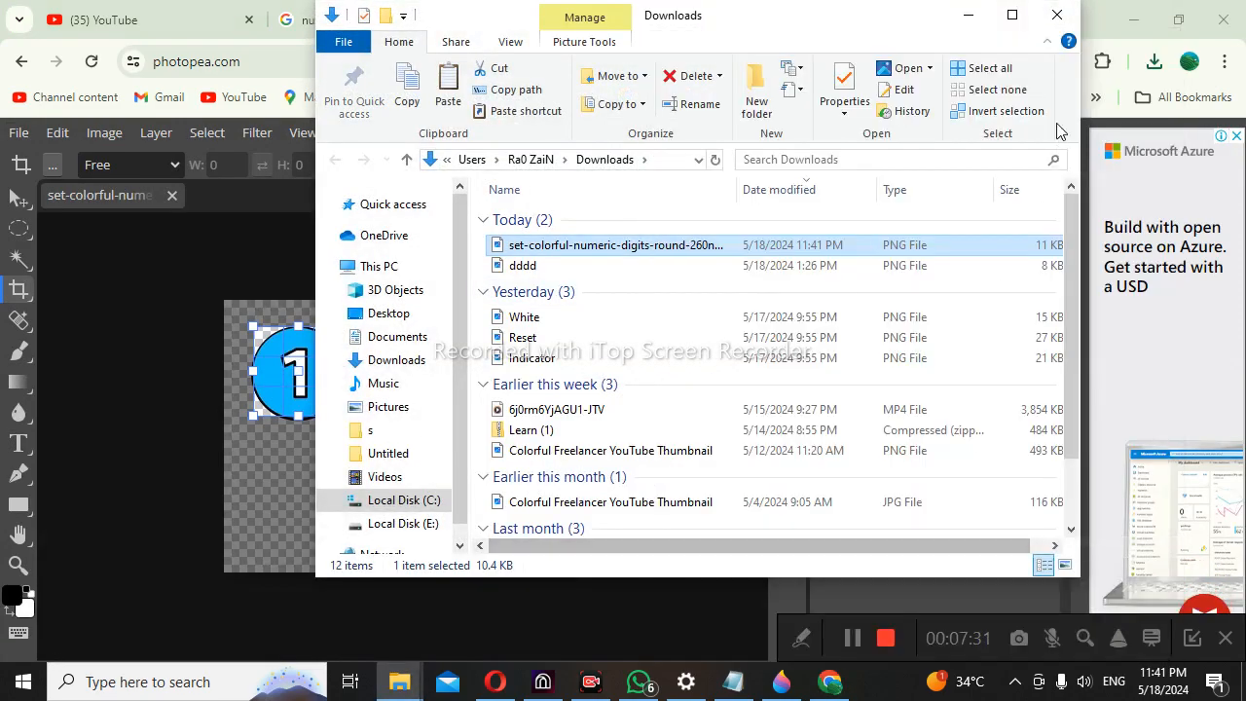
{"action": "left_click", "coordinate": [969, 17]}
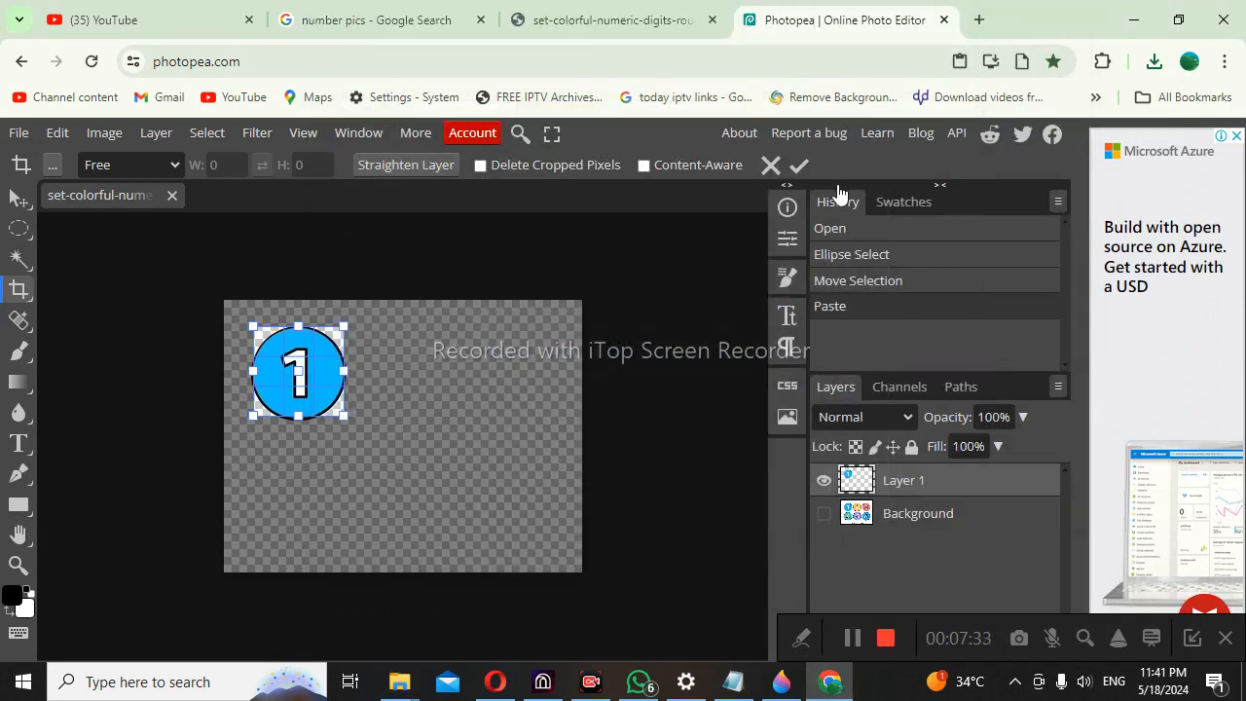
{"action": "left_click", "coordinate": [1127, 20]}
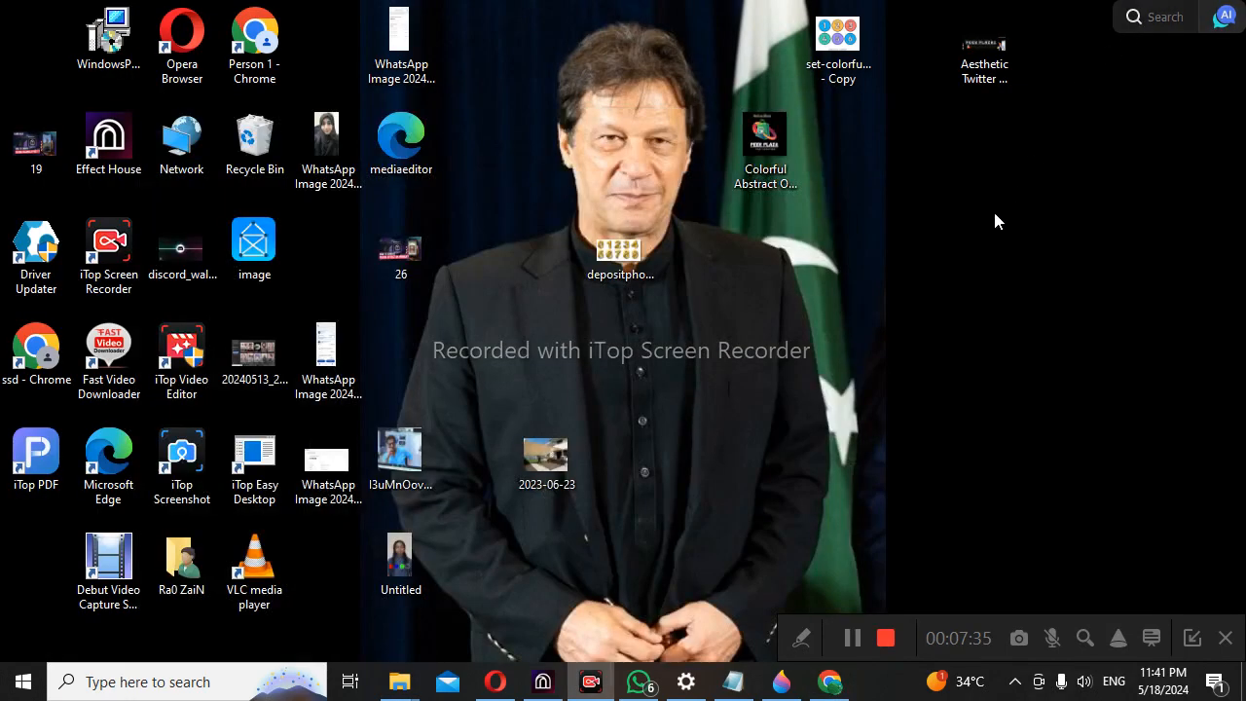
{"action": "right_click", "coordinate": [965, 213]}
{"action": "left_click", "coordinate": [1003, 303]}
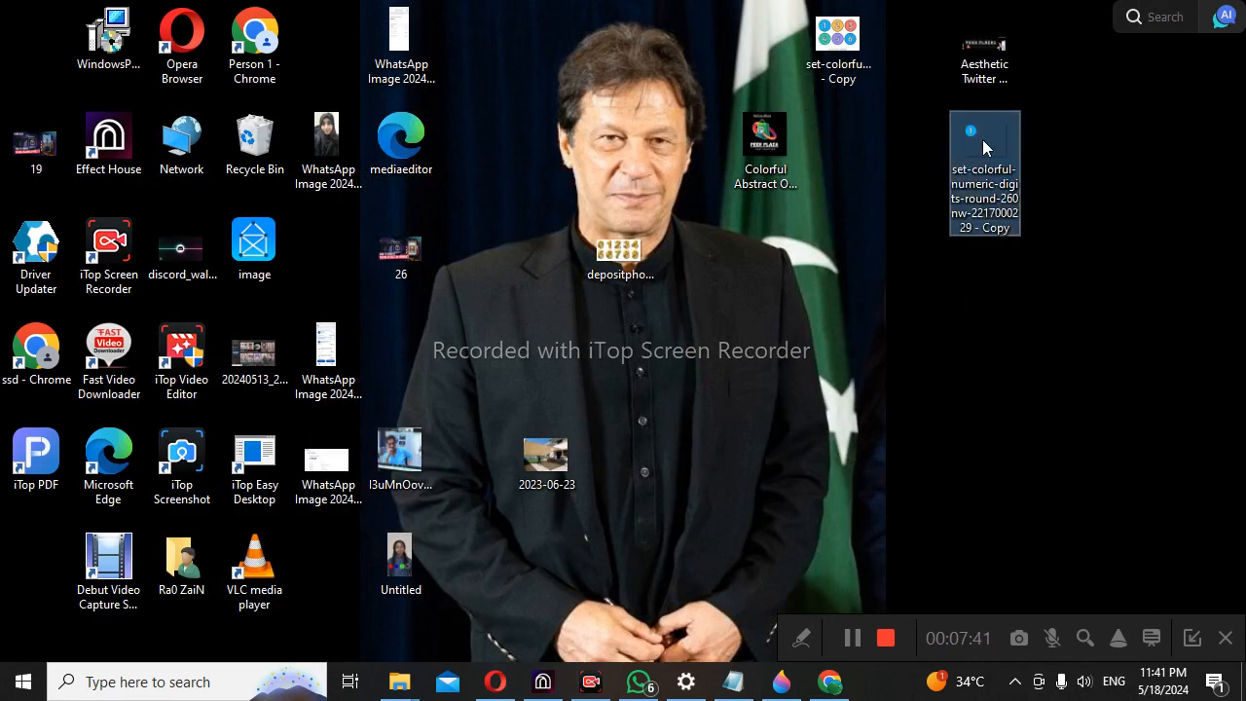
Preview the pasted number 1 image from the desktop in the photo viewer and close it
{"action": "right_click", "coordinate": [974, 150]}
{"action": "left_click", "coordinate": [759, 43]}
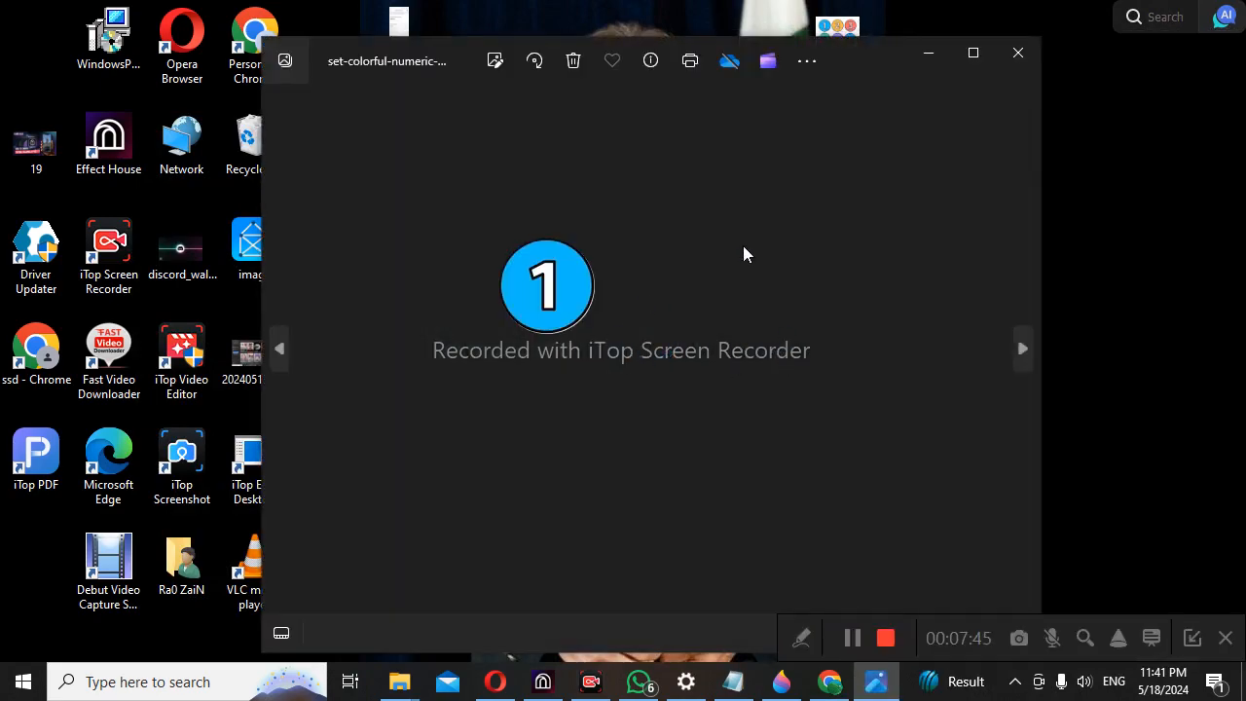
{"action": "left_click", "coordinate": [1004, 59]}
Open the desktop number 1 image in Paint and trim the empty canvas to the right of and below the circle
{"action": "right_click", "coordinate": [982, 138]}
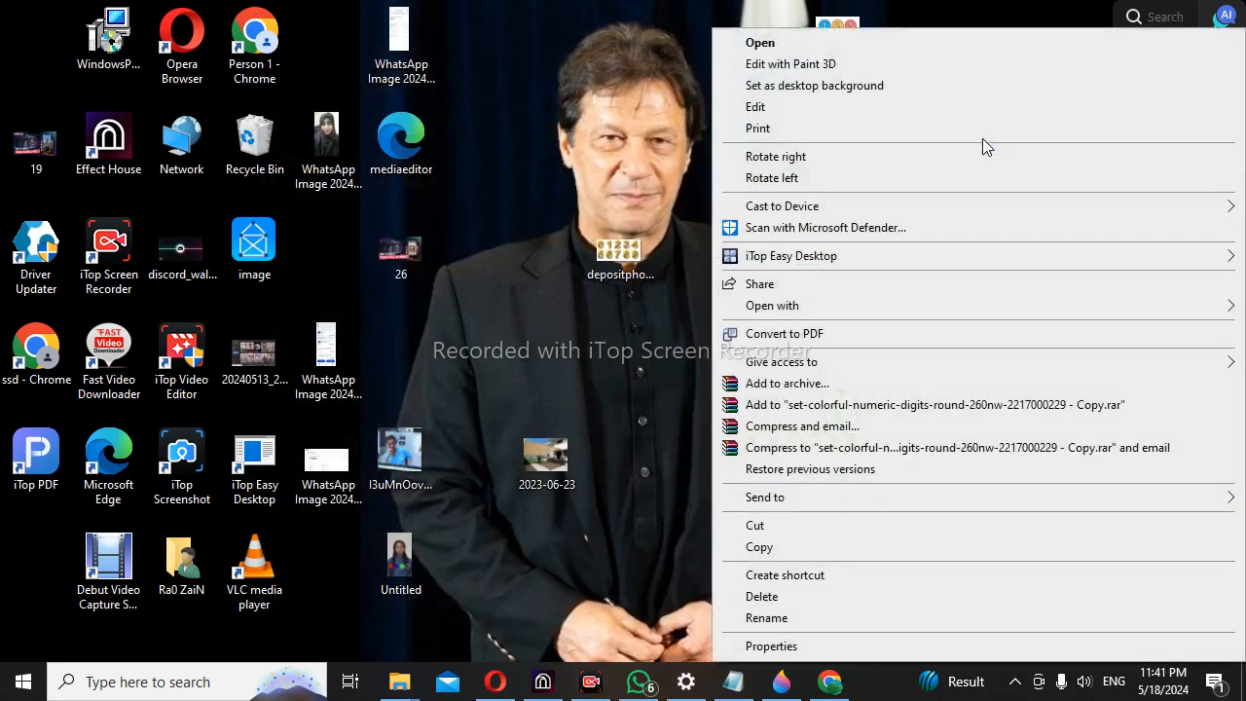
{"action": "left_click", "coordinate": [758, 107]}
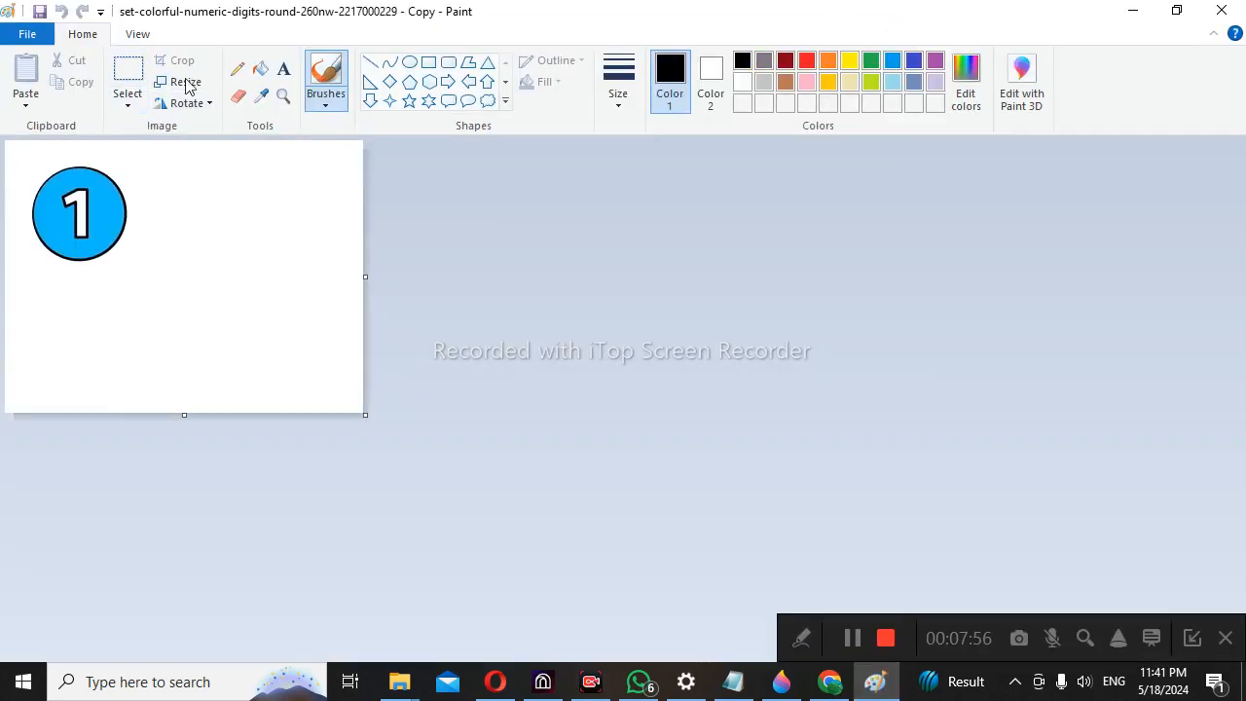
{"action": "left_click", "coordinate": [185, 83]}
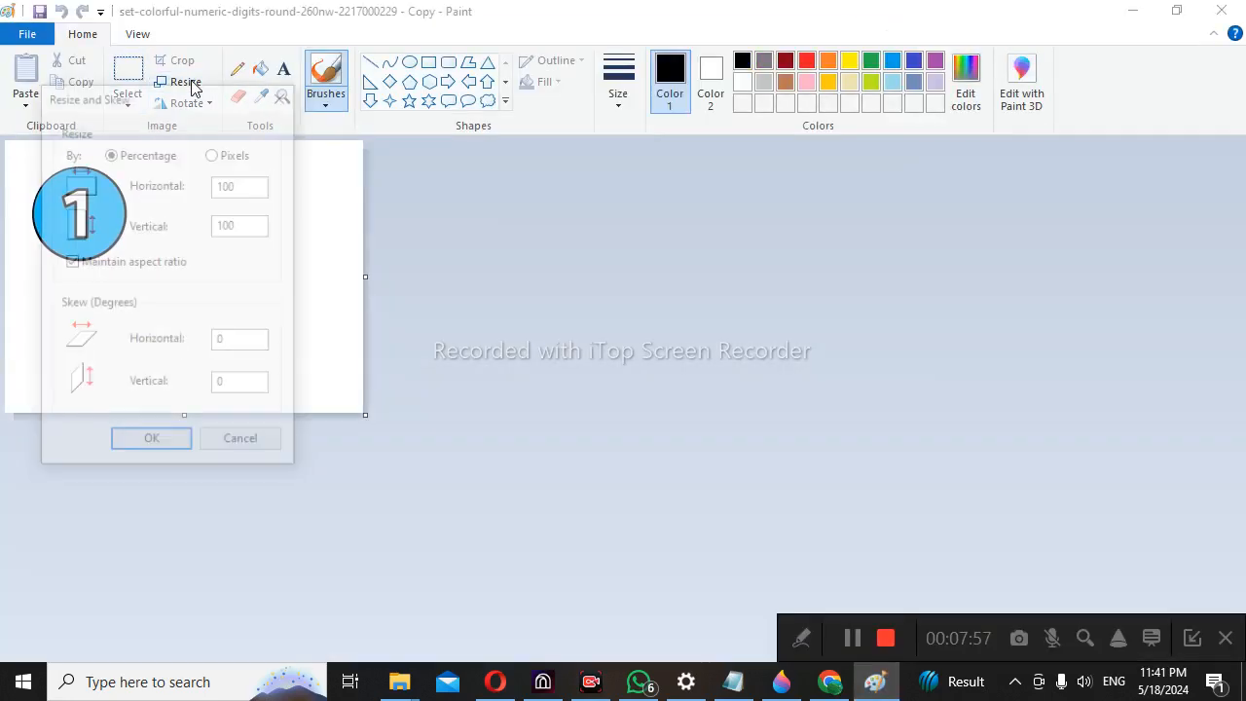
{"action": "left_click", "coordinate": [255, 443]}
{"action": "left_click_drag", "start_coordinate": [364, 415], "coordinate": [132, 280]}
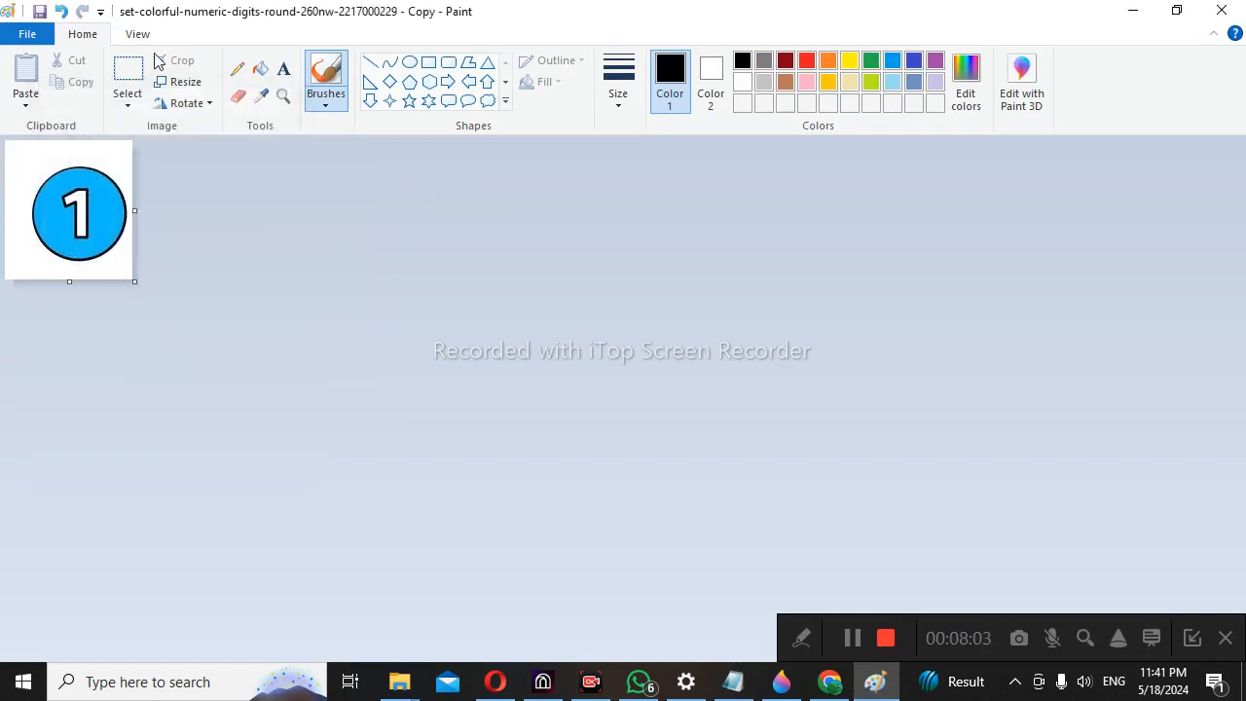
Flip the picture horizontally, trim the excess canvas beside and below the circle, and flip it back horizontally
{"action": "left_click", "coordinate": [185, 103]}
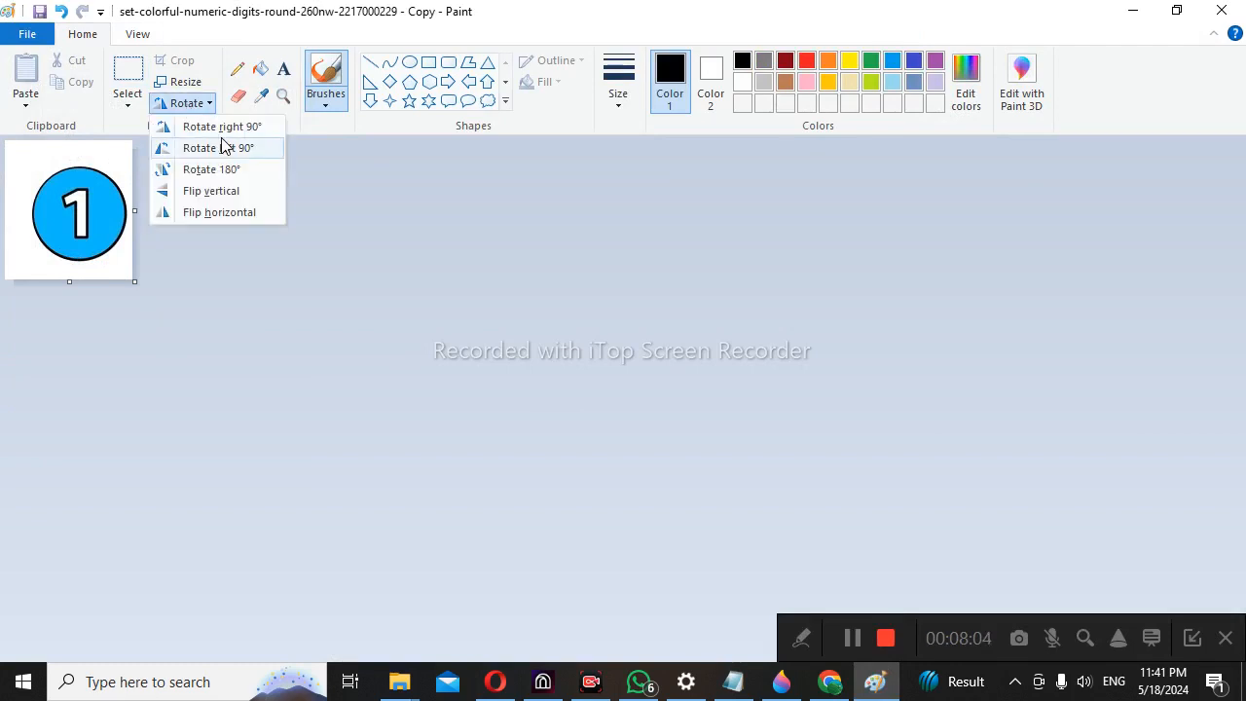
{"action": "left_click", "coordinate": [218, 214]}
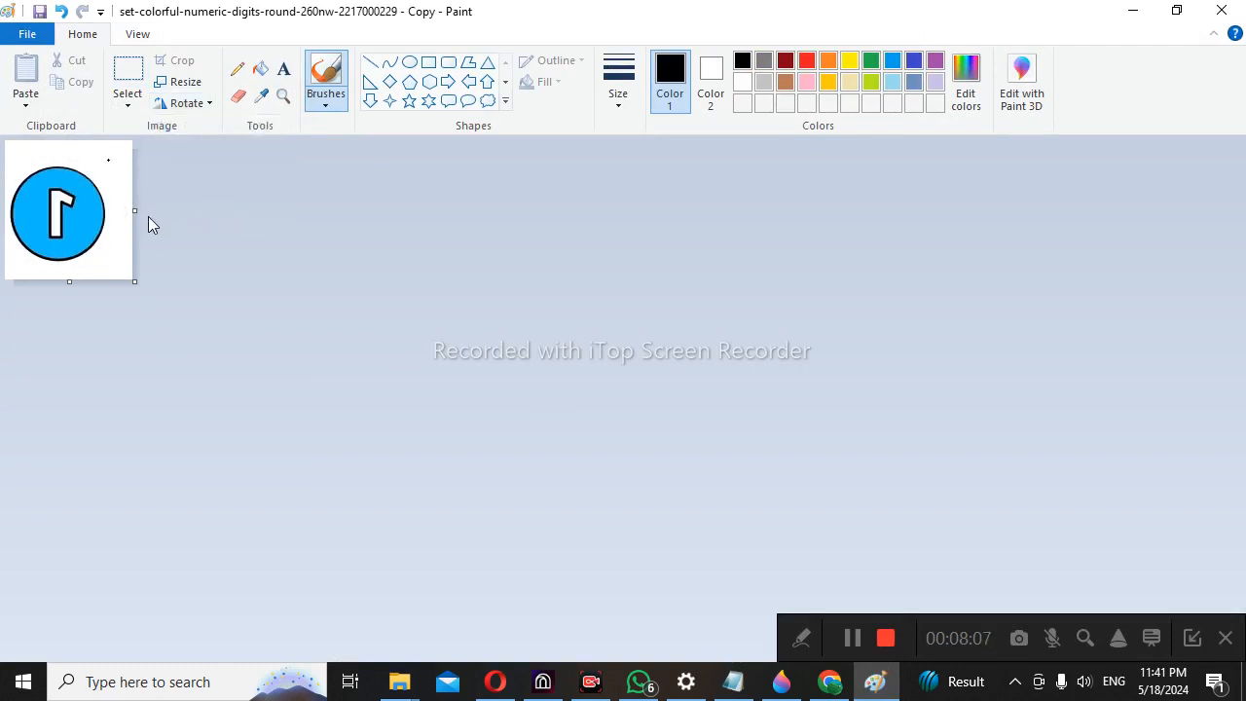
{"action": "left_click_drag", "start_coordinate": [129, 279], "coordinate": [120, 271]}
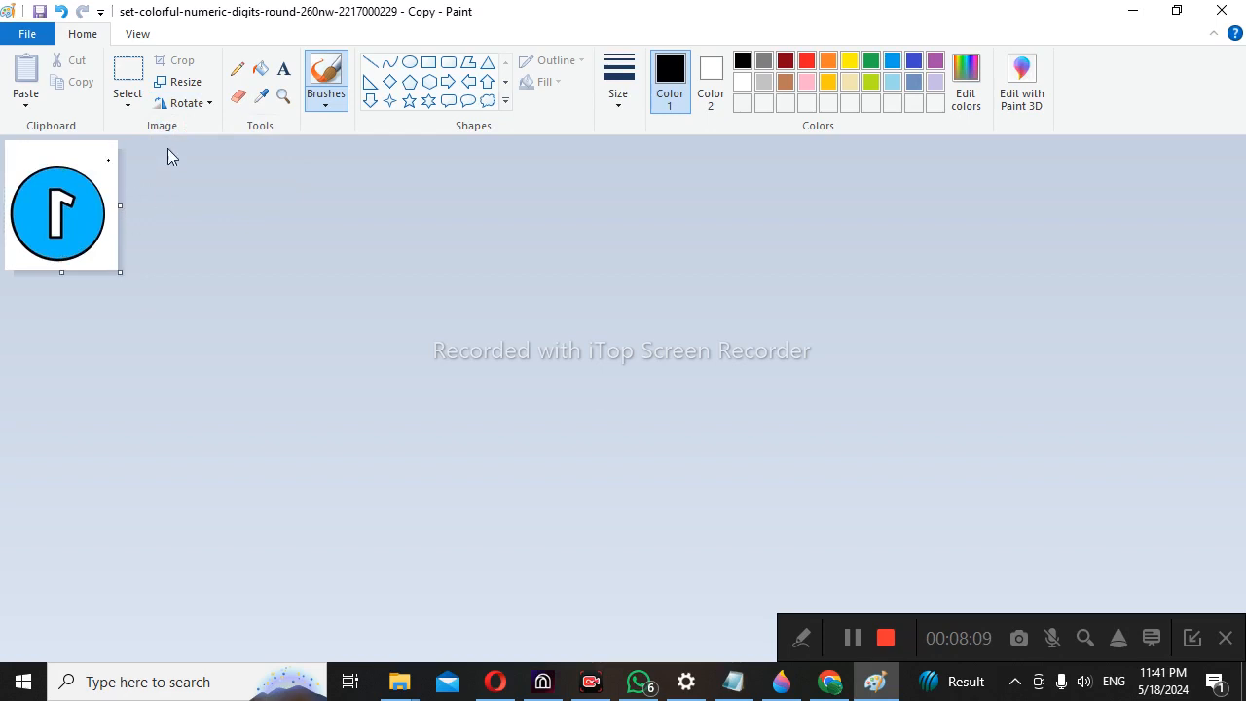
{"action": "left_click", "coordinate": [199, 107]}
{"action": "left_click", "coordinate": [203, 212]}
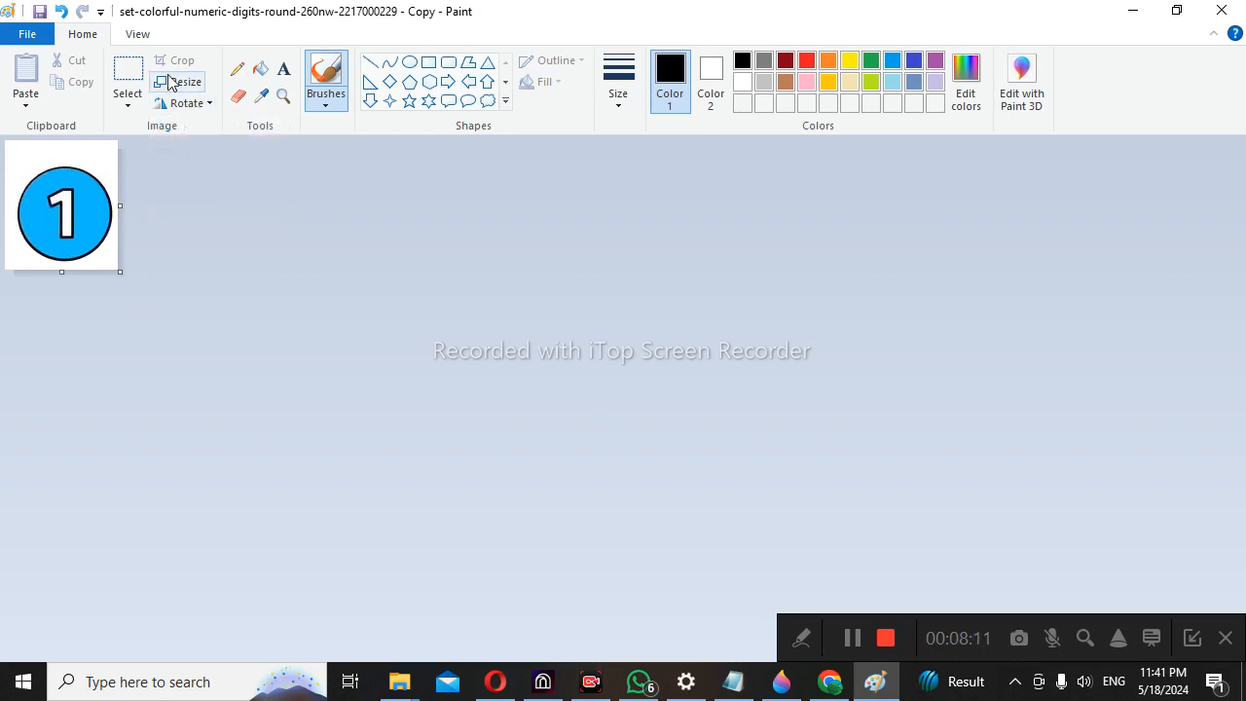
Resize the number 1 picture to 500 by 500 pixels without maintaining the aspect ratio
{"action": "left_click", "coordinate": [183, 81]}
{"action": "left_click", "coordinate": [234, 156]}
{"action": "double_click", "coordinate": [228, 185]}
{"action": "type", "text": "50"}
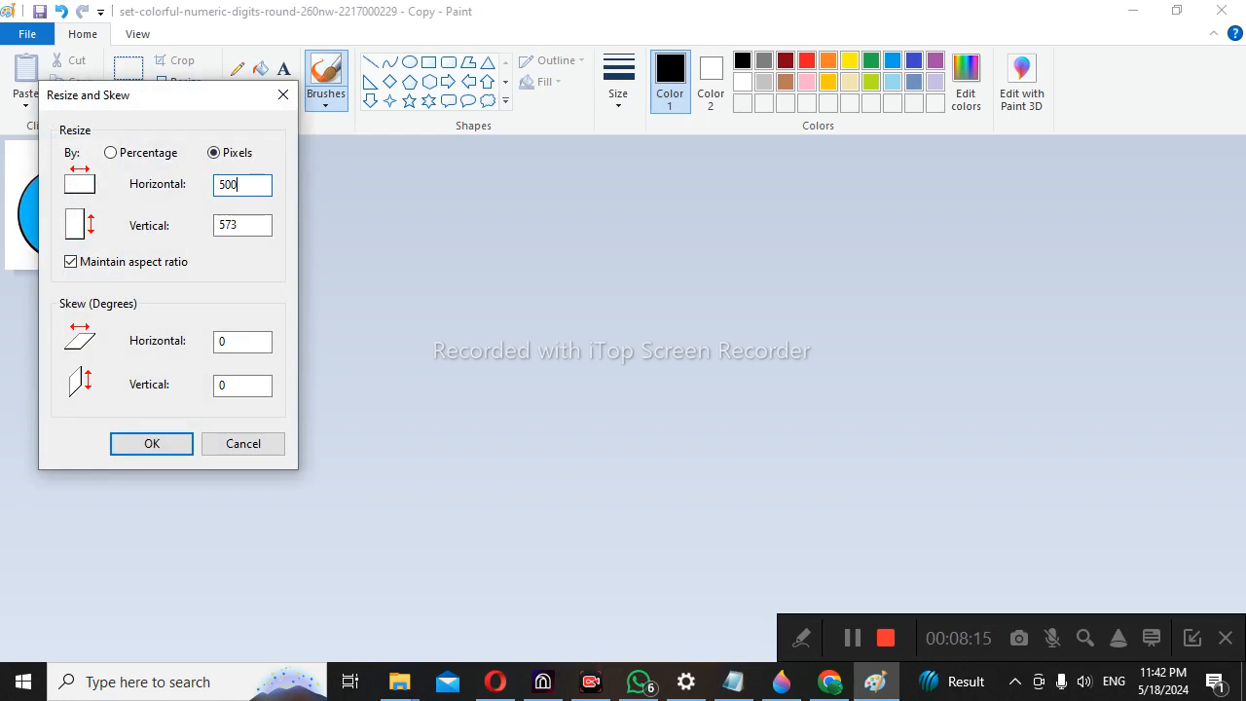
{"action": "type", "text": "0"}
{"action": "left_click", "coordinate": [76, 261]}
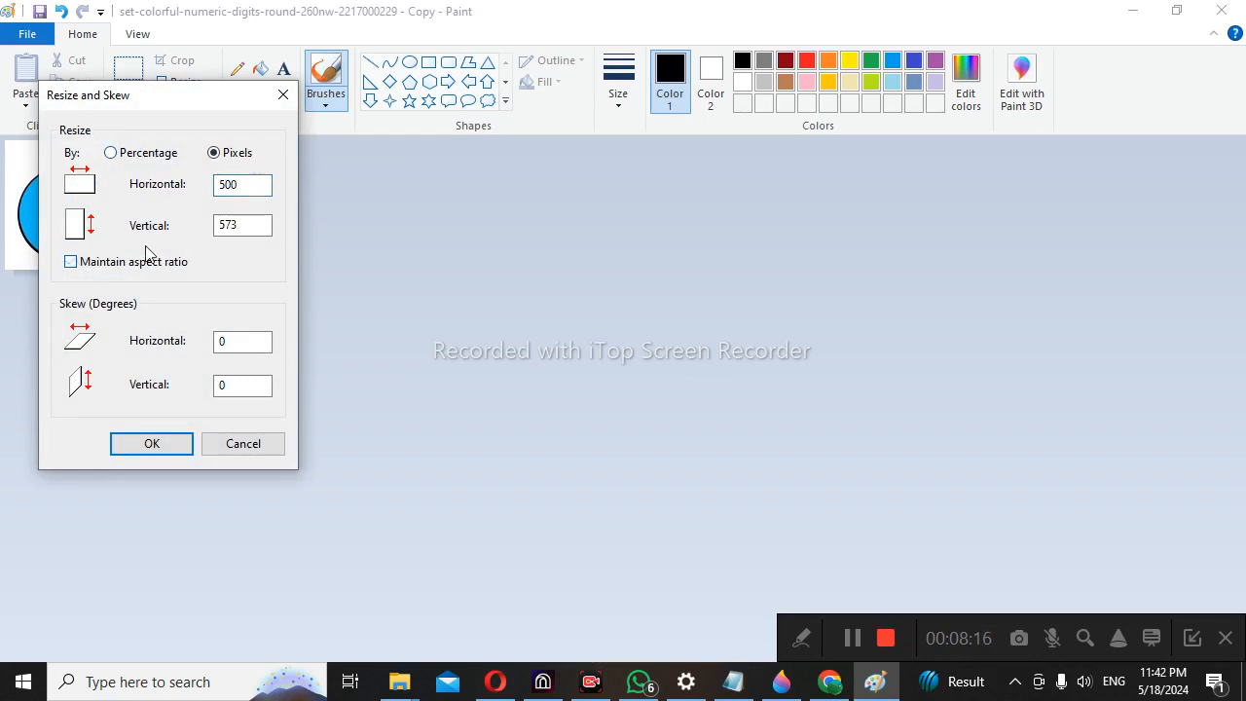
{"action": "double_click", "coordinate": [245, 226]}
{"action": "type", "text": "50"}
{"action": "left_click", "coordinate": [151, 446]}
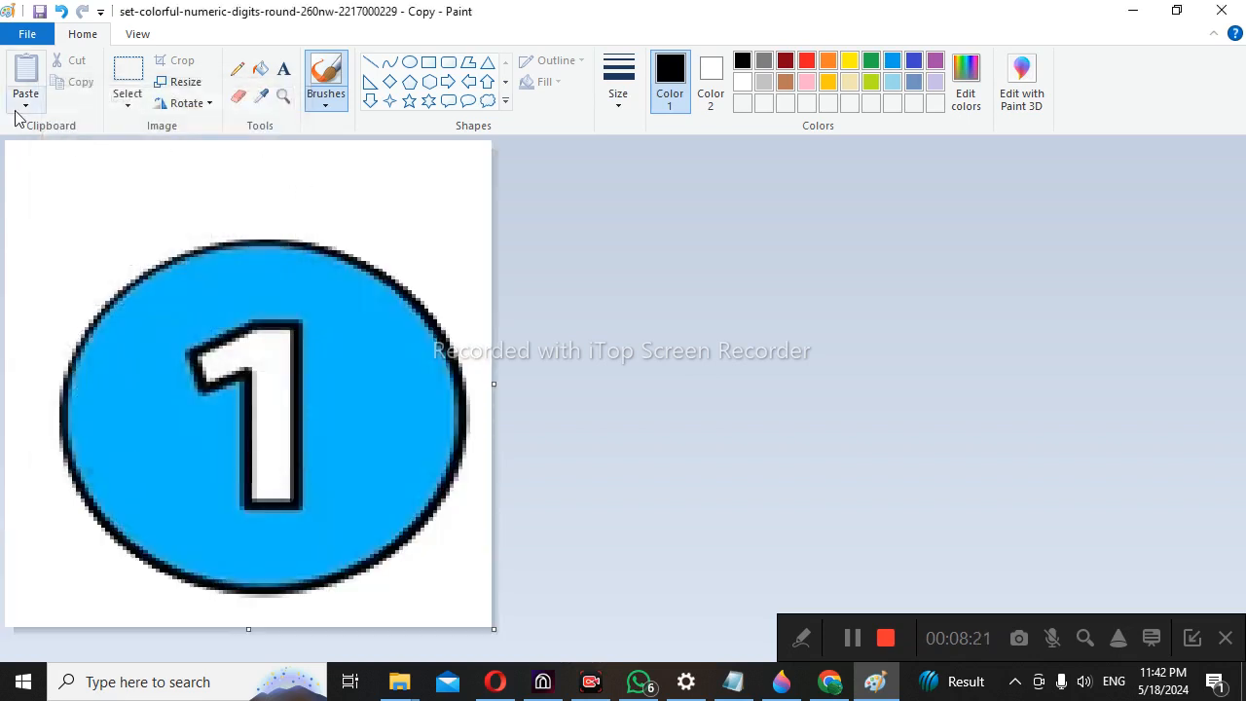
Save the resized number 1 picture over the existing file and close Paint
{"action": "left_click", "coordinate": [27, 34]}
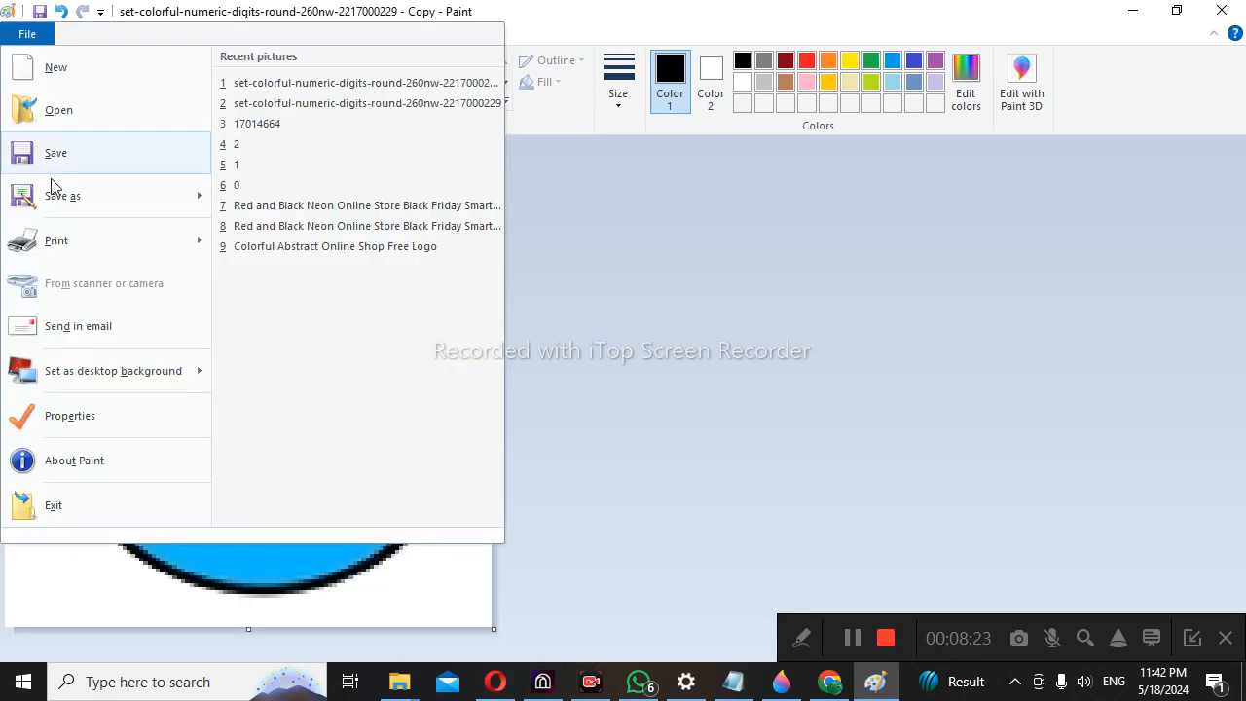
{"action": "mouse_move", "coordinate": [80, 199]}
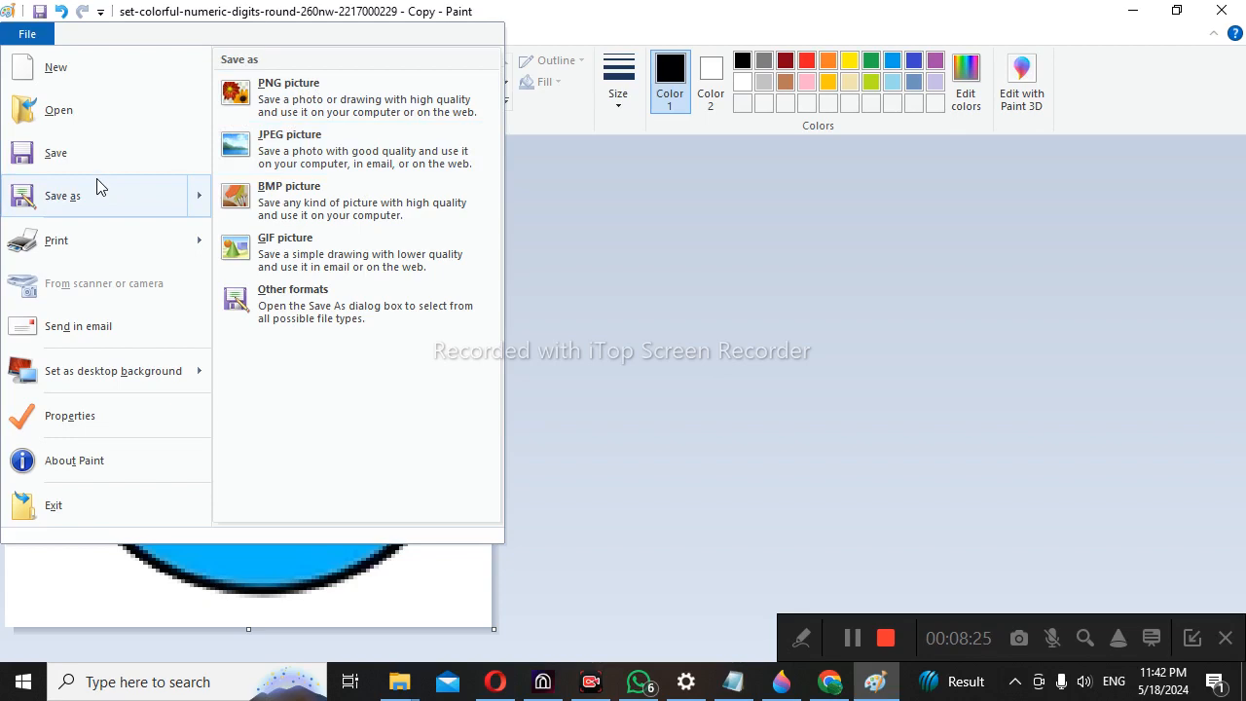
{"action": "left_click", "coordinate": [92, 155]}
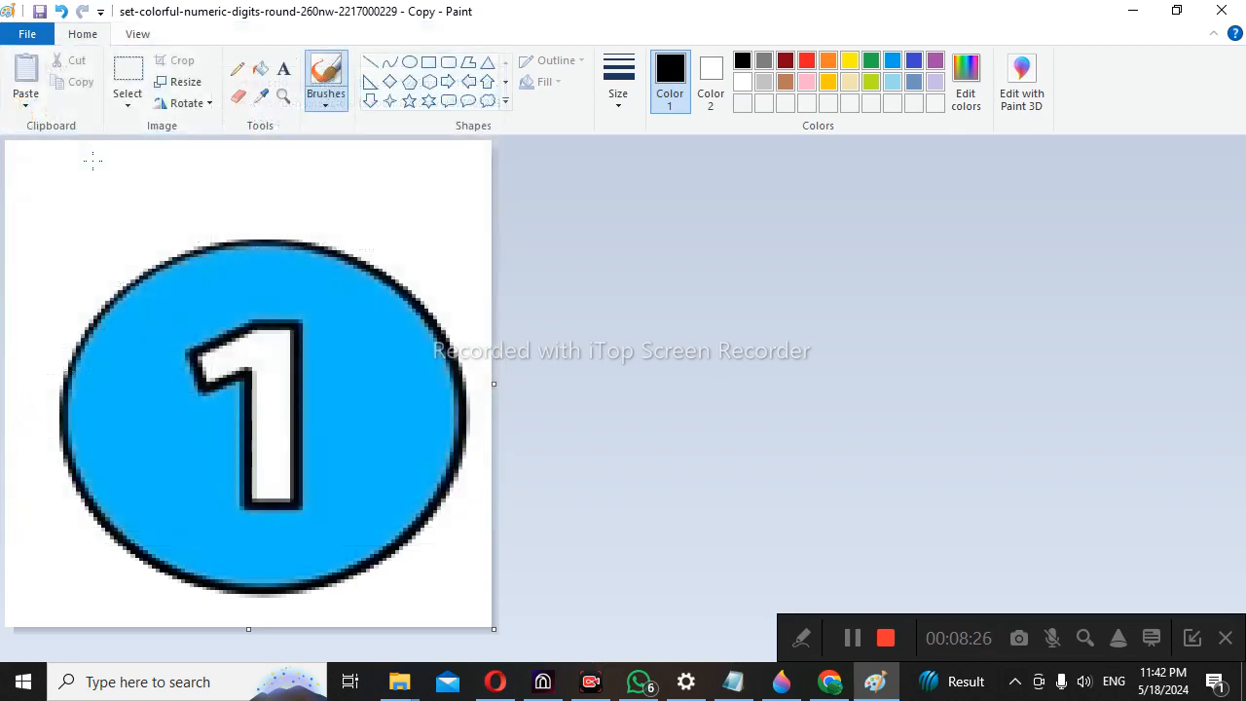
{"action": "left_click", "coordinate": [1221, 13]}
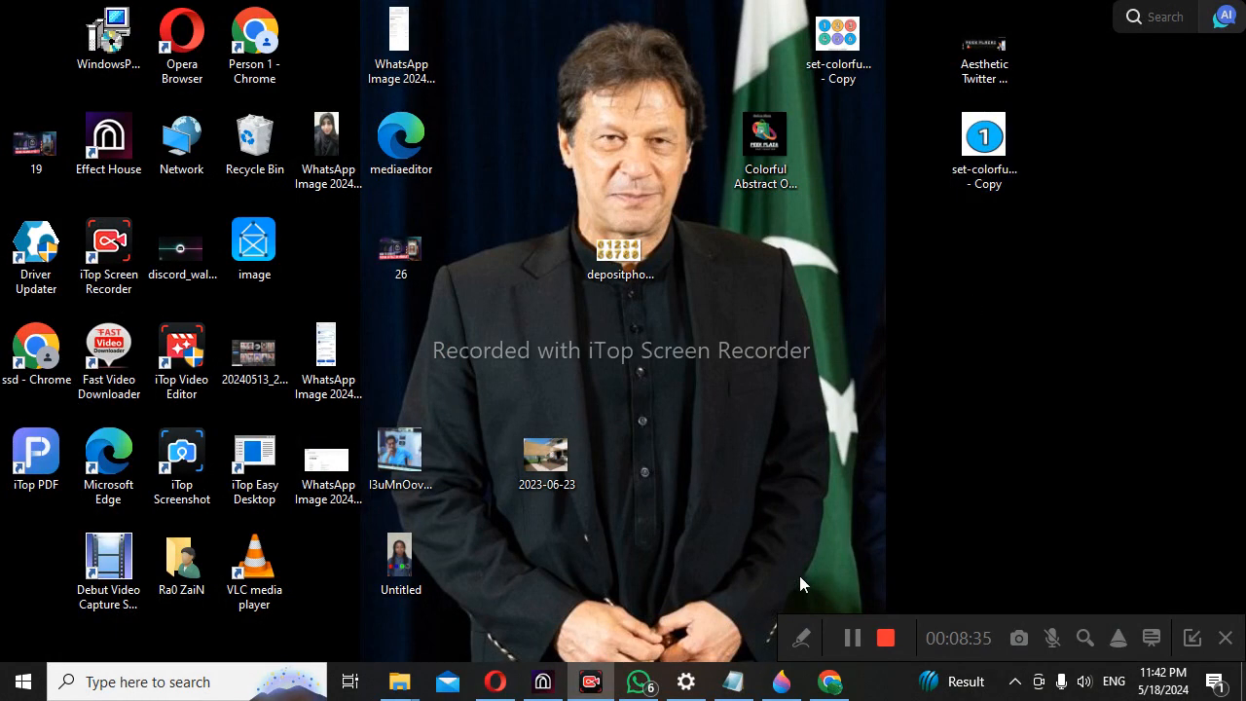
Return to Photopea in Chrome, close the numbers document, and create a blank 1080 by 1080 pixel project with a white background
{"action": "left_click", "coordinate": [782, 681]}
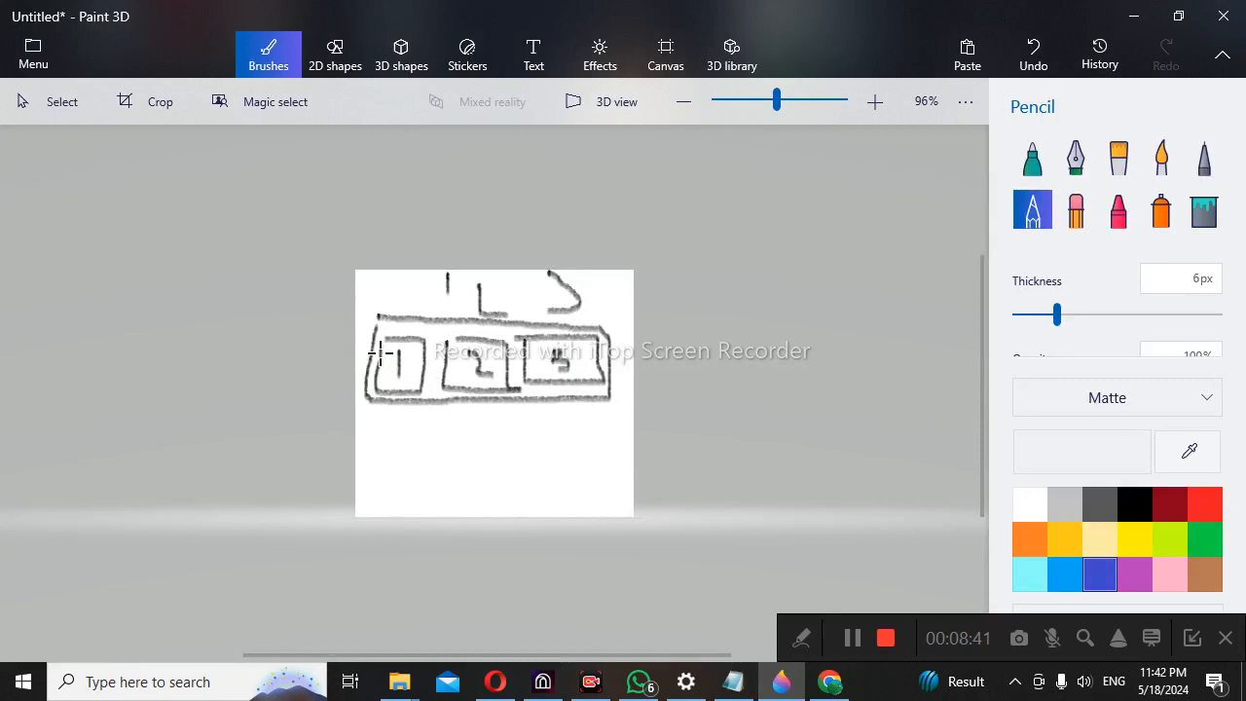
{"action": "left_click", "coordinate": [830, 682]}
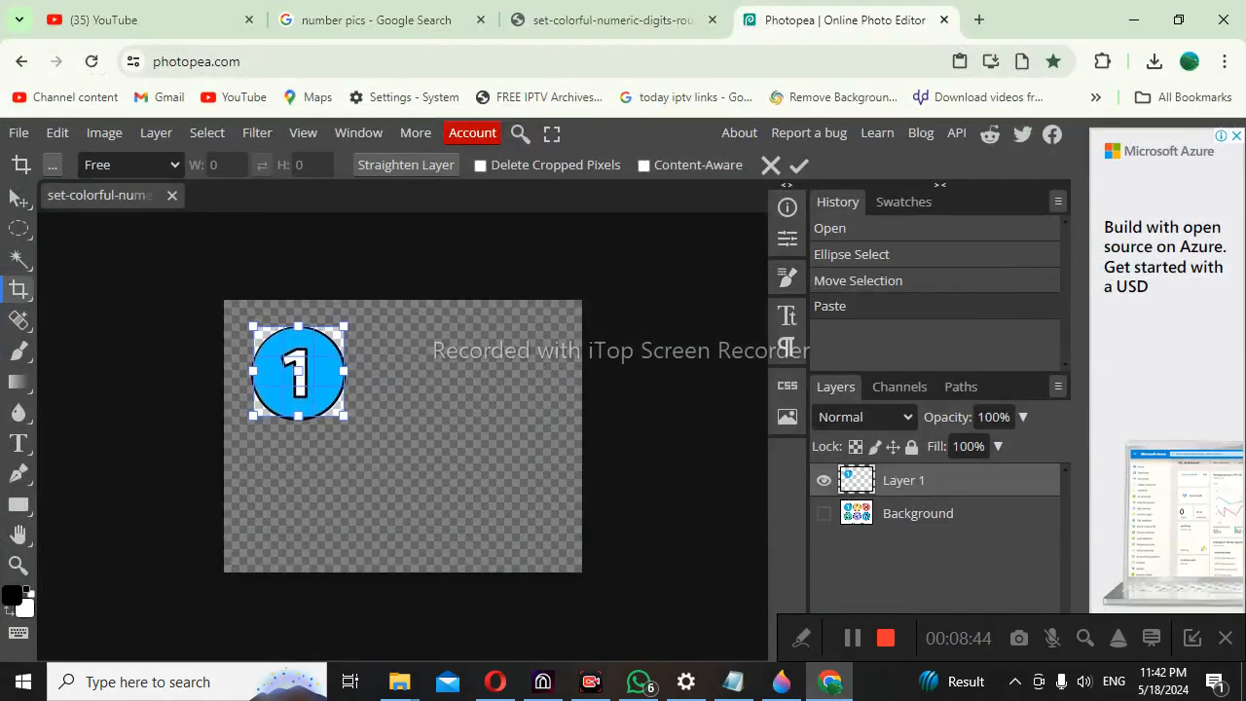
{"action": "left_click", "coordinate": [171, 195]}
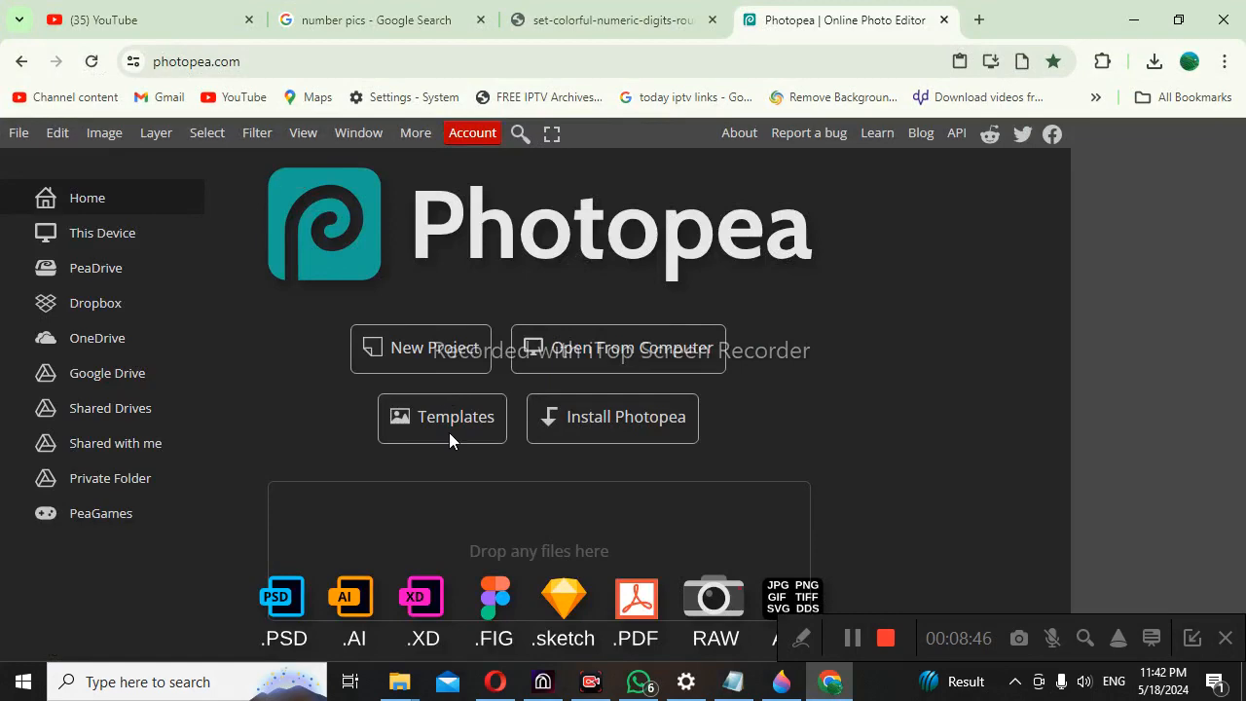
{"action": "left_click", "coordinate": [443, 358]}
{"action": "left_click", "coordinate": [138, 569]}
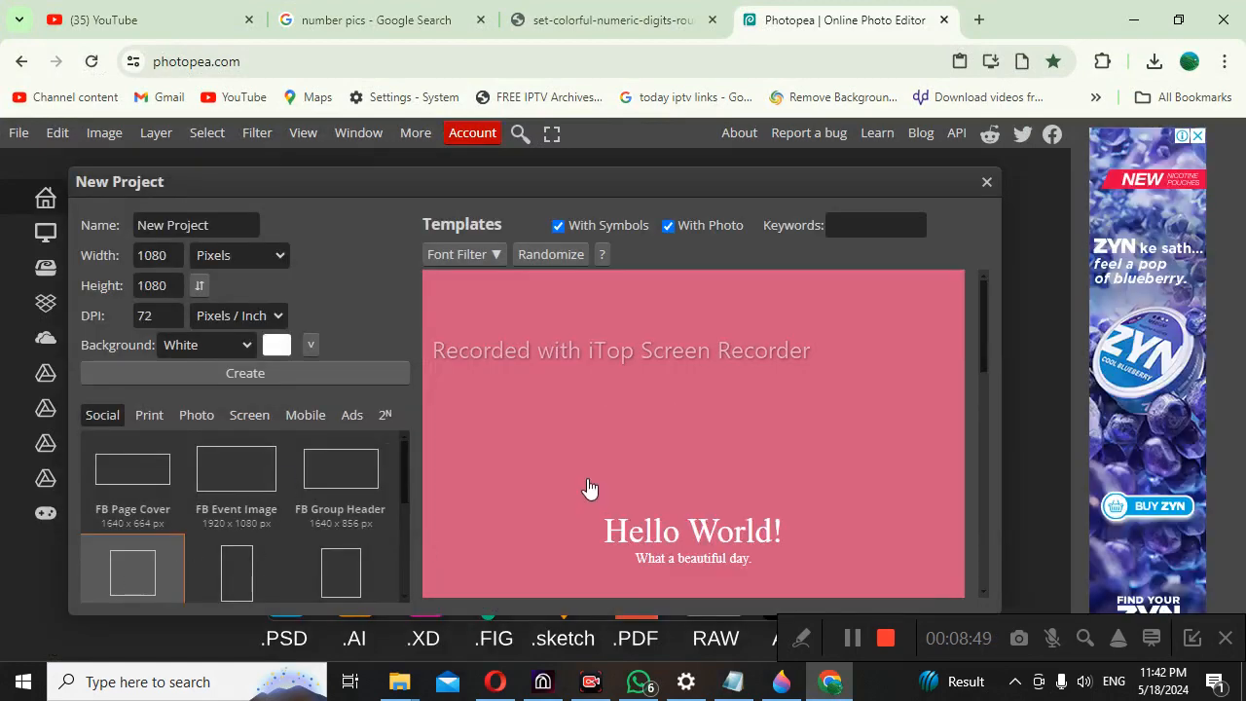
{"action": "left_click", "coordinate": [342, 365]}
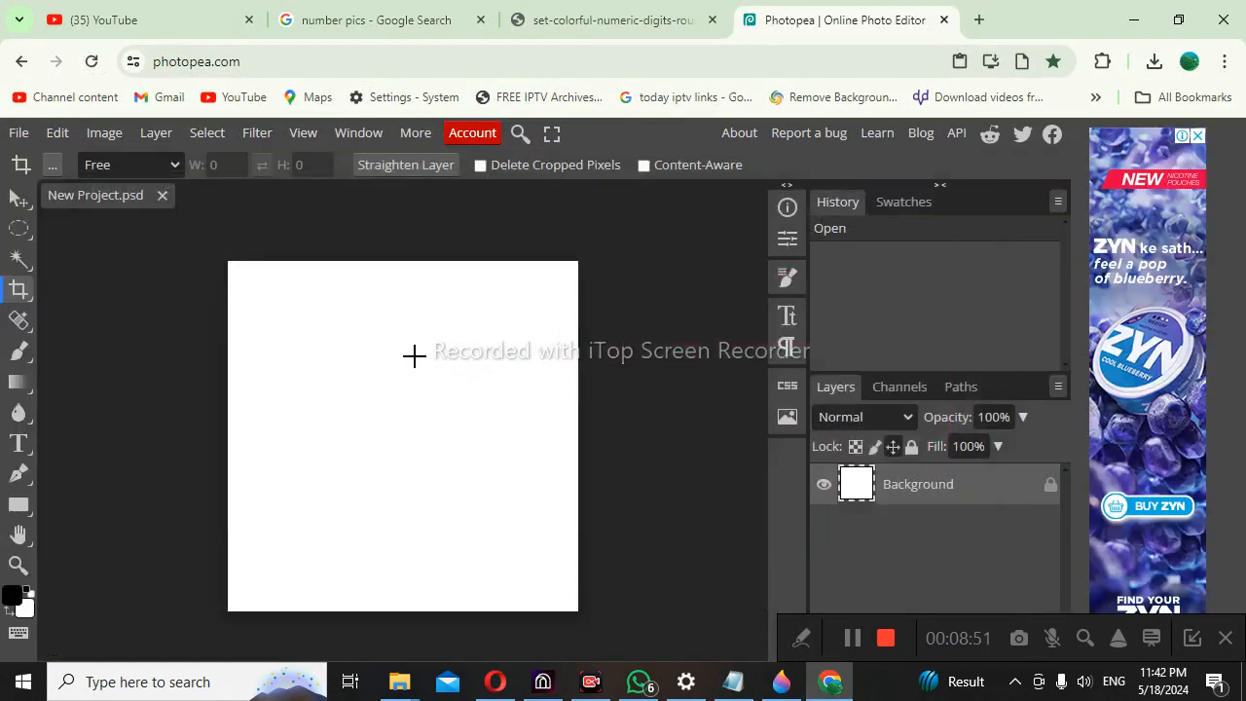
Copy a large rectangular area of the white background onto a new layer and hide the Background layer
{"action": "left_click", "coordinate": [19, 228]}
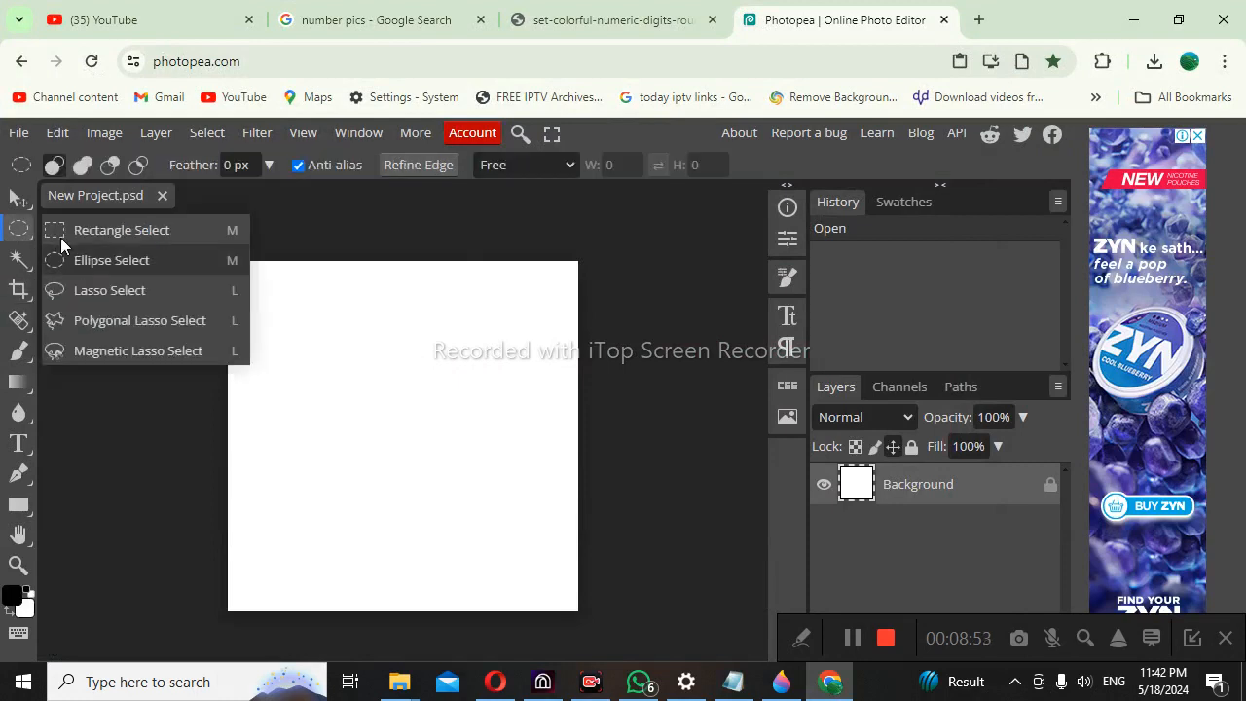
{"action": "left_click", "coordinate": [112, 228]}
{"action": "left_click_drag", "start_coordinate": [275, 327], "coordinate": [540, 575]}
{"action": "key", "text": "ctrl+c"}
{"action": "key", "text": "ctrl+v"}
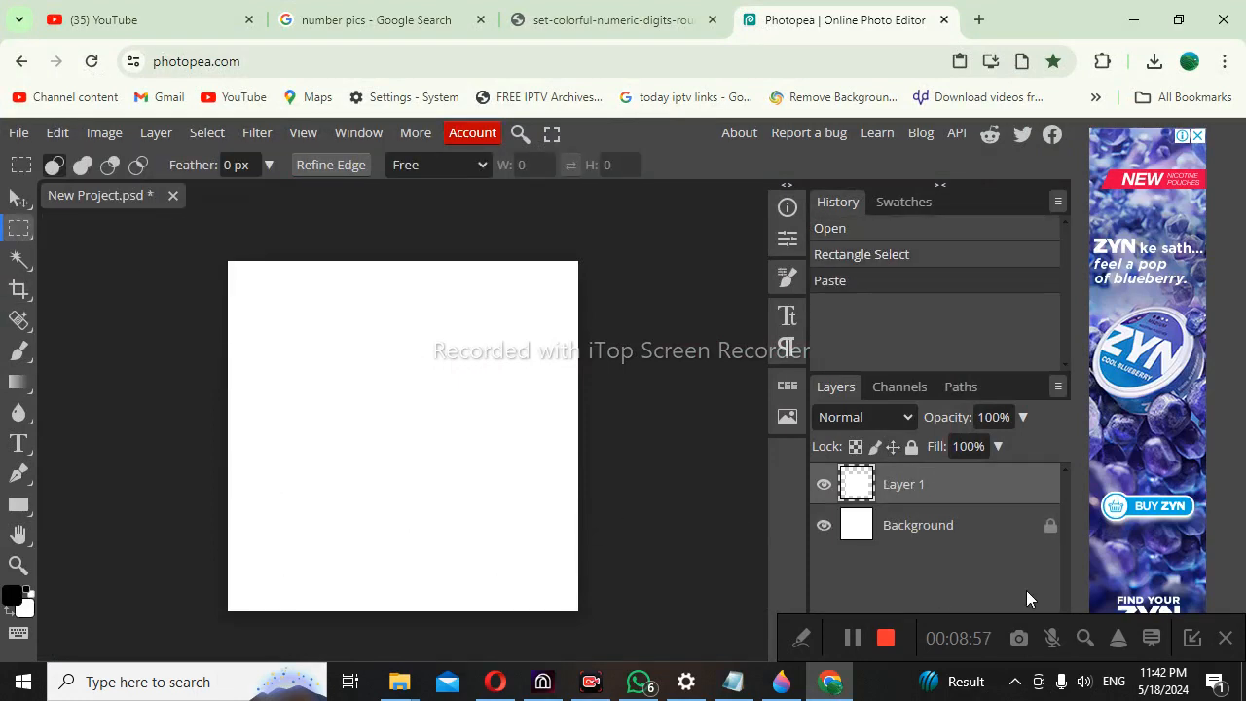
{"action": "left_click", "coordinate": [823, 524]}
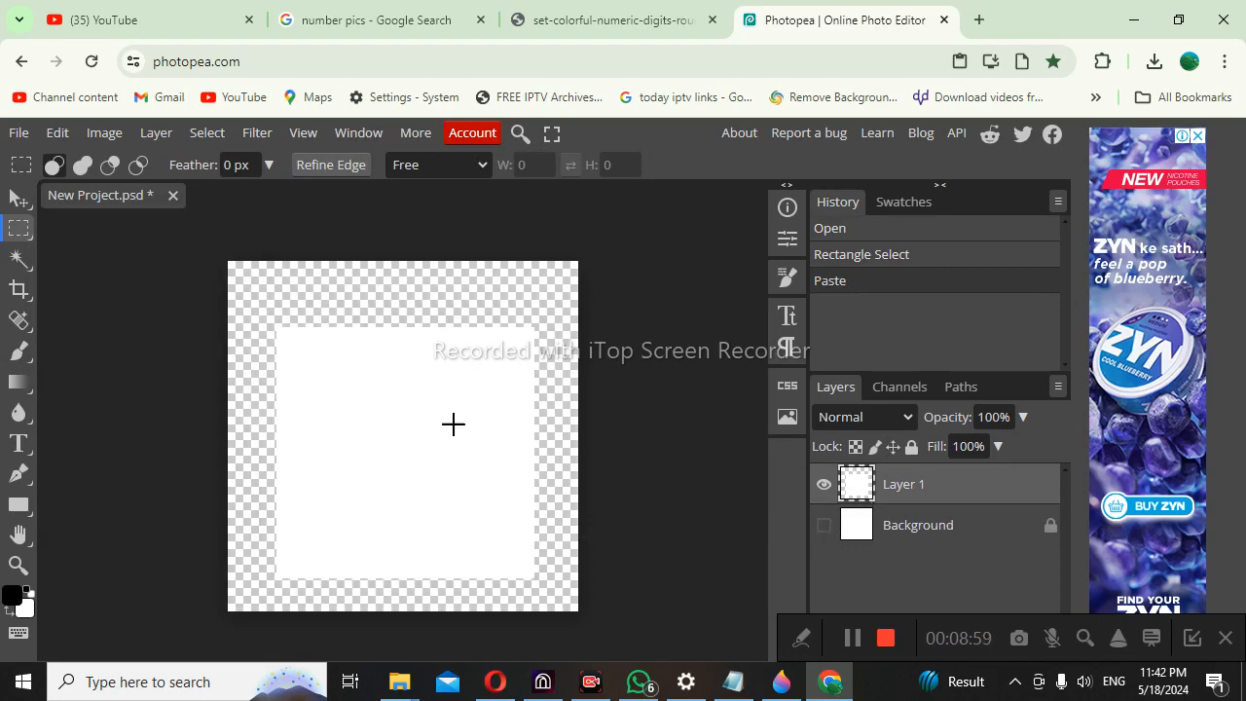
Clear a smaller rectangle from the middle of Layer 1 to leave a square frame, and deselect
{"action": "left_click_drag", "start_coordinate": [299, 351], "coordinate": [513, 554]}
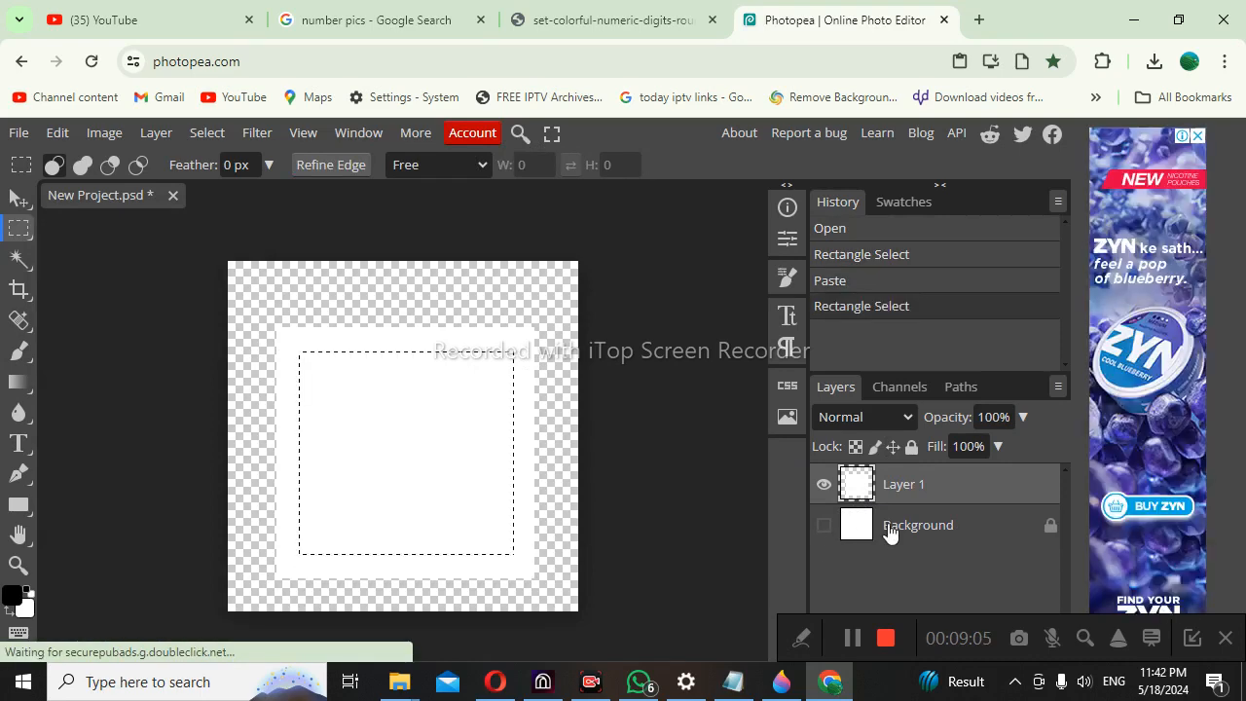
{"action": "key", "text": "Delete"}
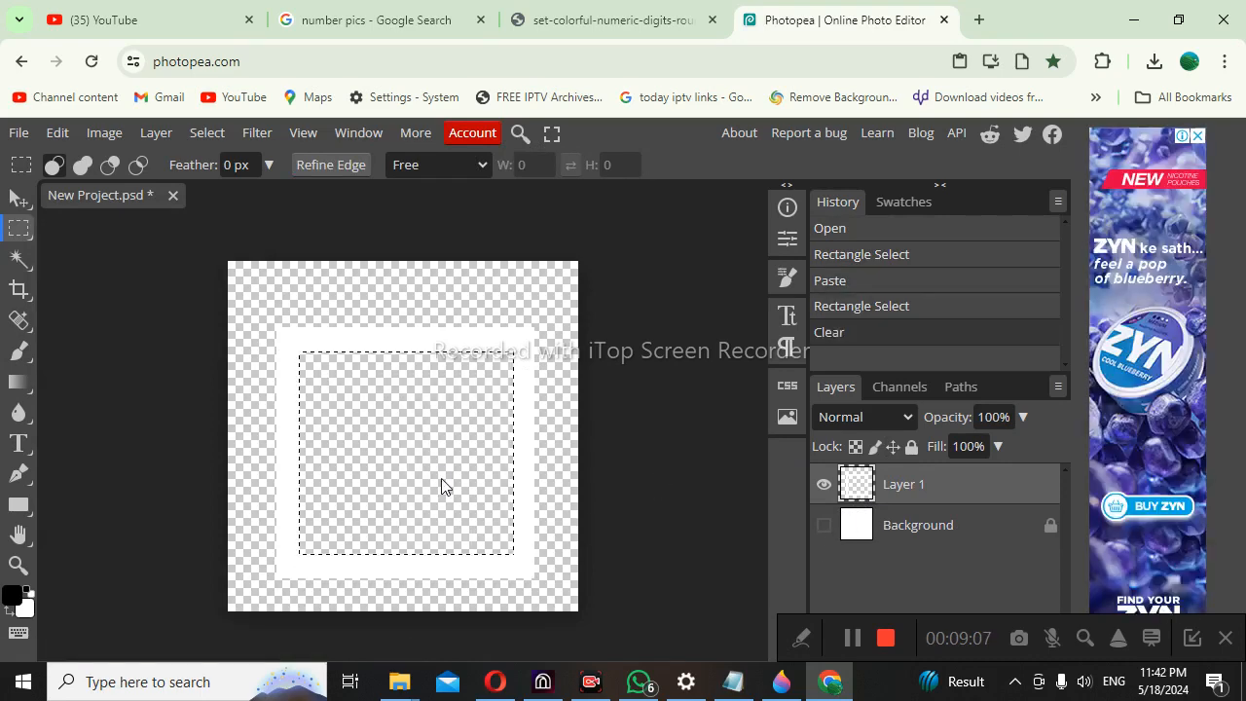
{"action": "key", "text": "ctrl+d"}
Fill the frame on Layer 1 with black (000000) using the Paint Bucket Tool
{"action": "right_click", "coordinate": [27, 394]}
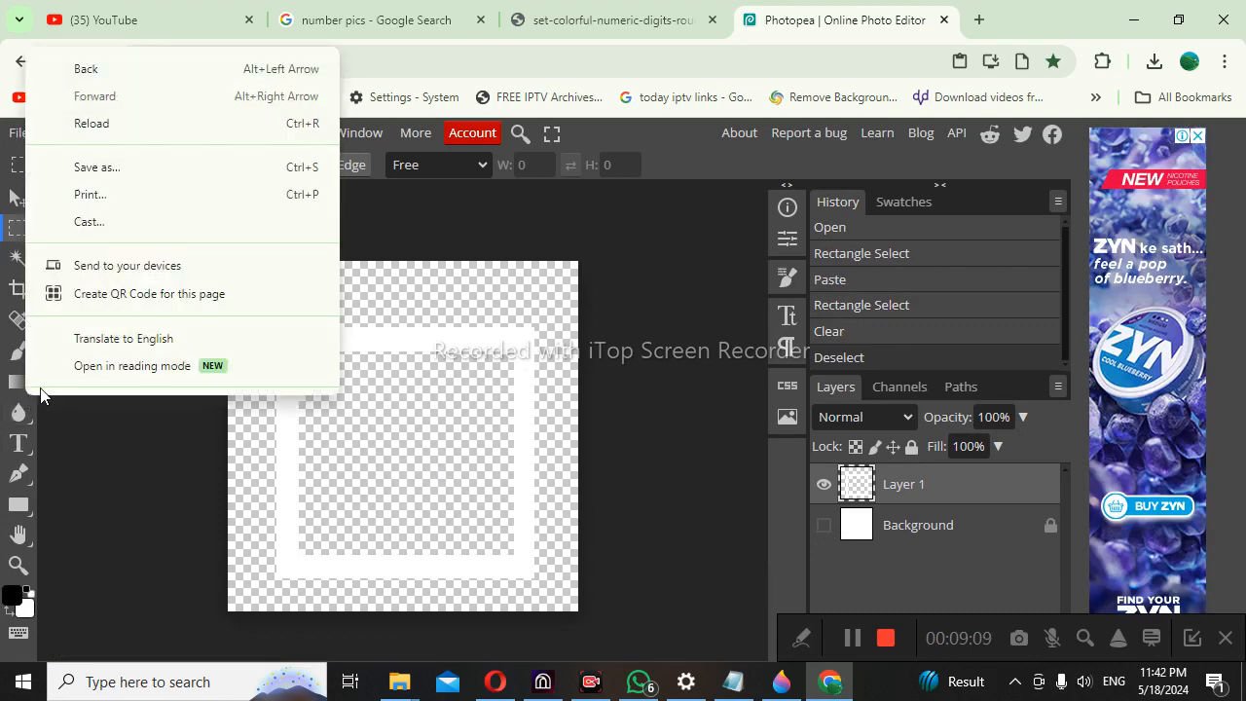
{"action": "left_click", "coordinate": [55, 504]}
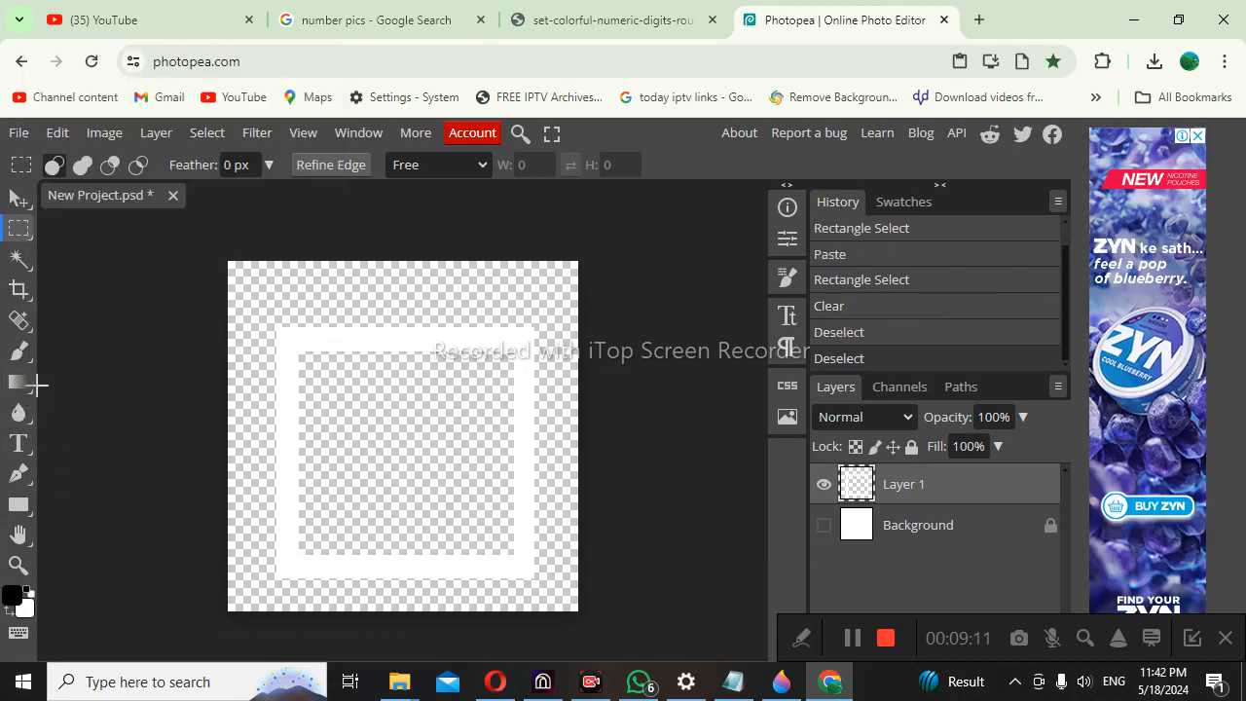
{"action": "left_click", "coordinate": [38, 385]}
{"action": "left_click", "coordinate": [27, 389]}
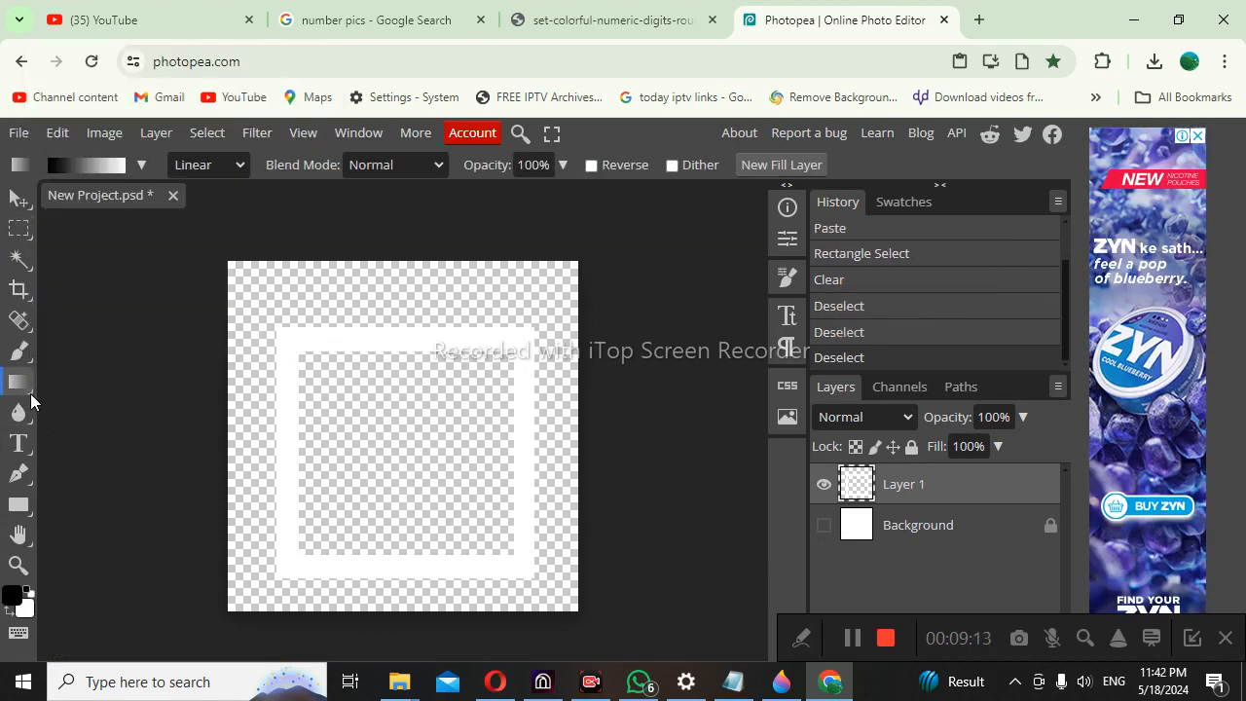
{"action": "right_click", "coordinate": [28, 390]}
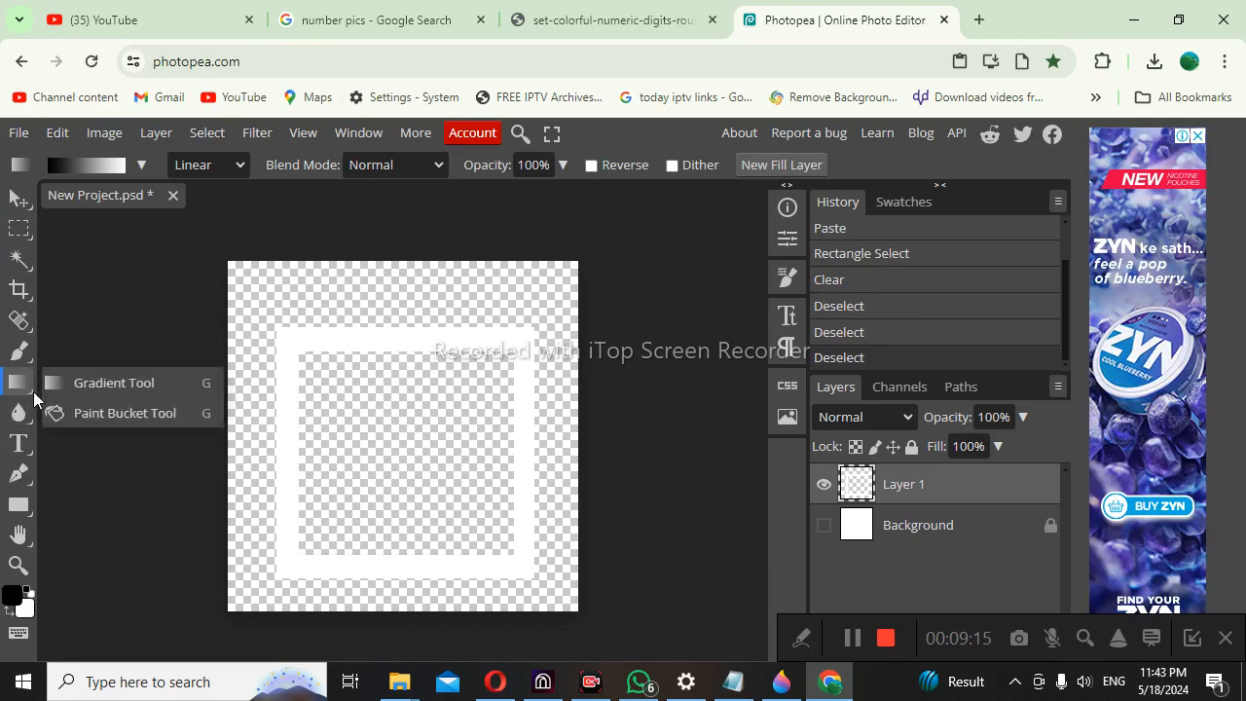
{"action": "left_click", "coordinate": [89, 415]}
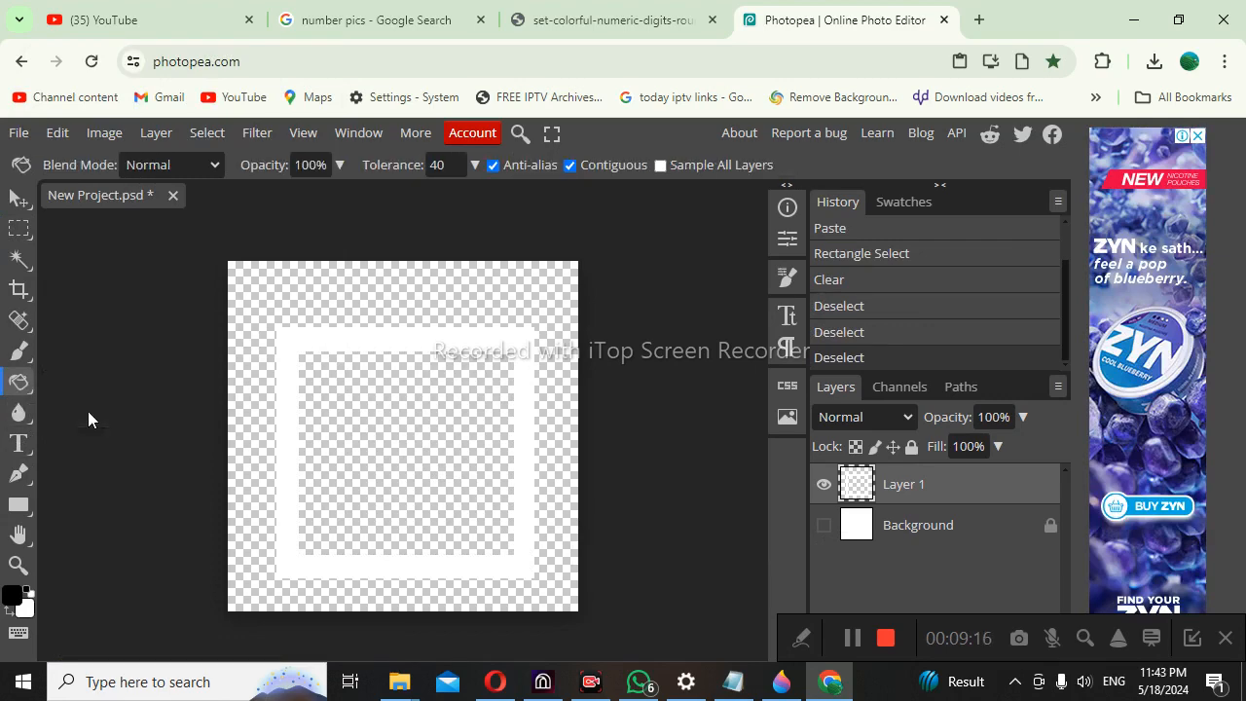
{"action": "left_click", "coordinate": [12, 595]}
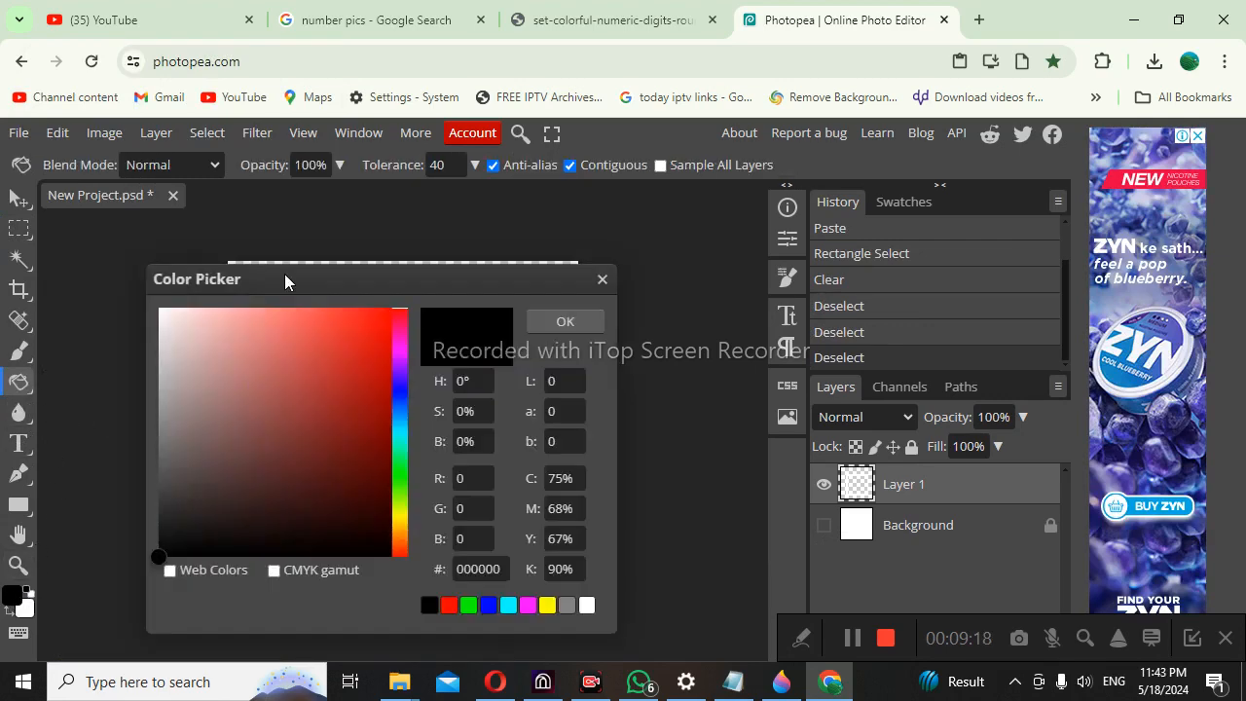
{"action": "left_click", "coordinate": [565, 323]}
{"action": "left_click", "coordinate": [474, 335]}
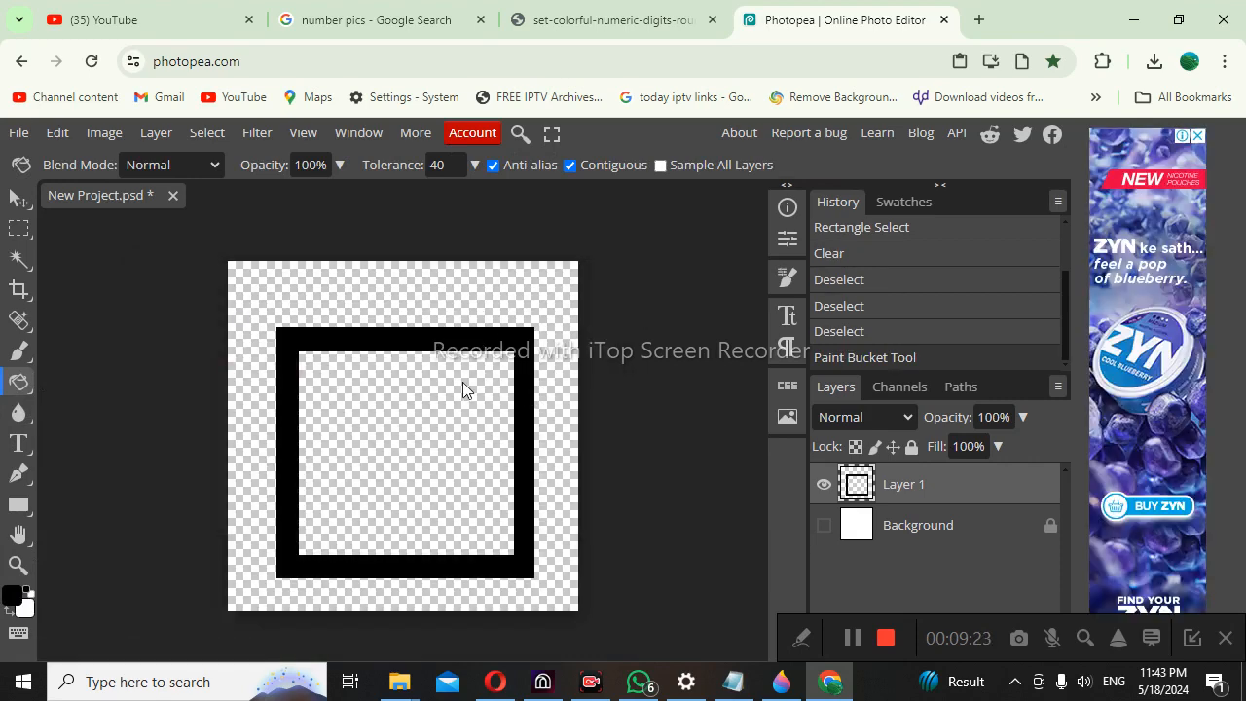
Switch to Paint 3D and pencil an angled line and an empty rectangle beneath the three numbered boxes
{"action": "left_click", "coordinate": [771, 685]}
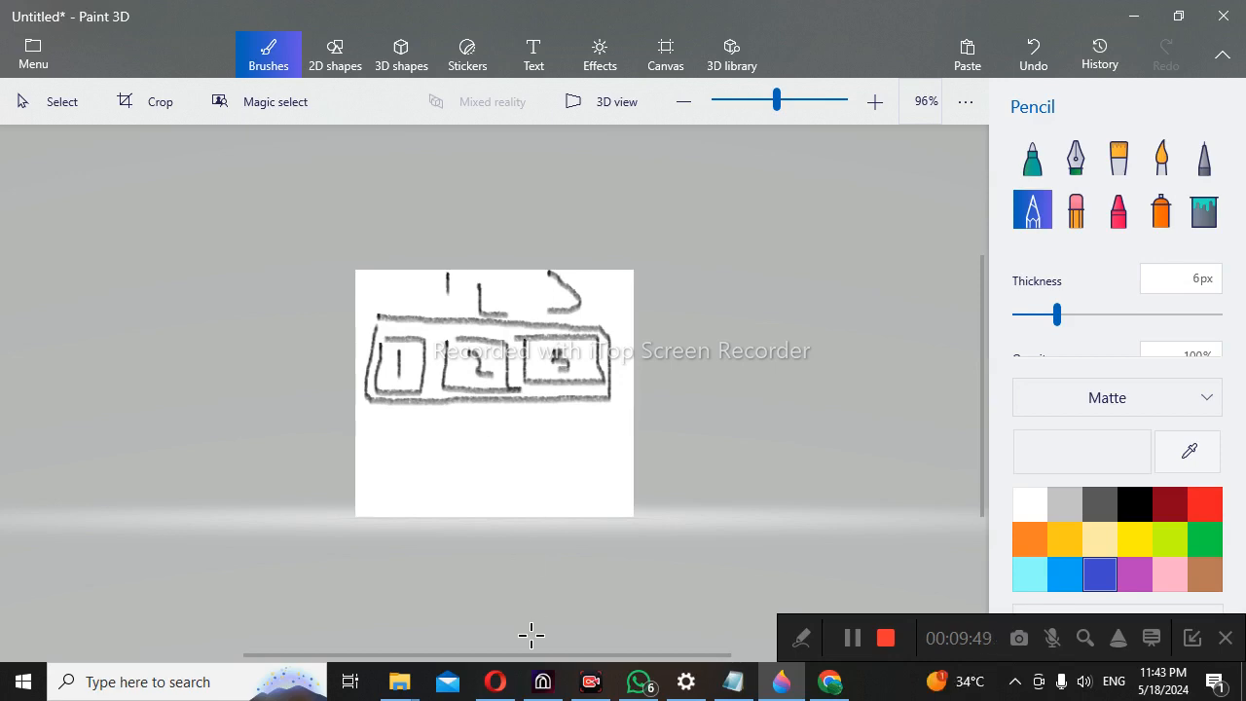
{"action": "left_click", "coordinate": [548, 681]}
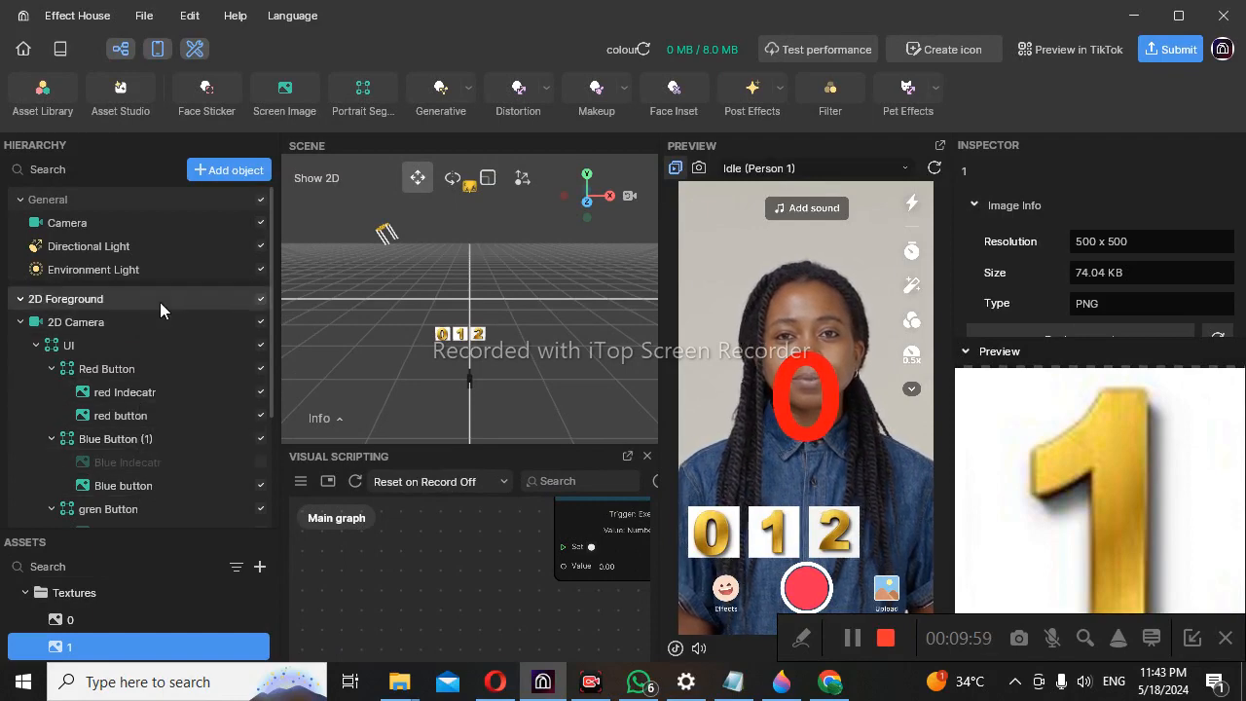
{"action": "left_click", "coordinate": [782, 683]}
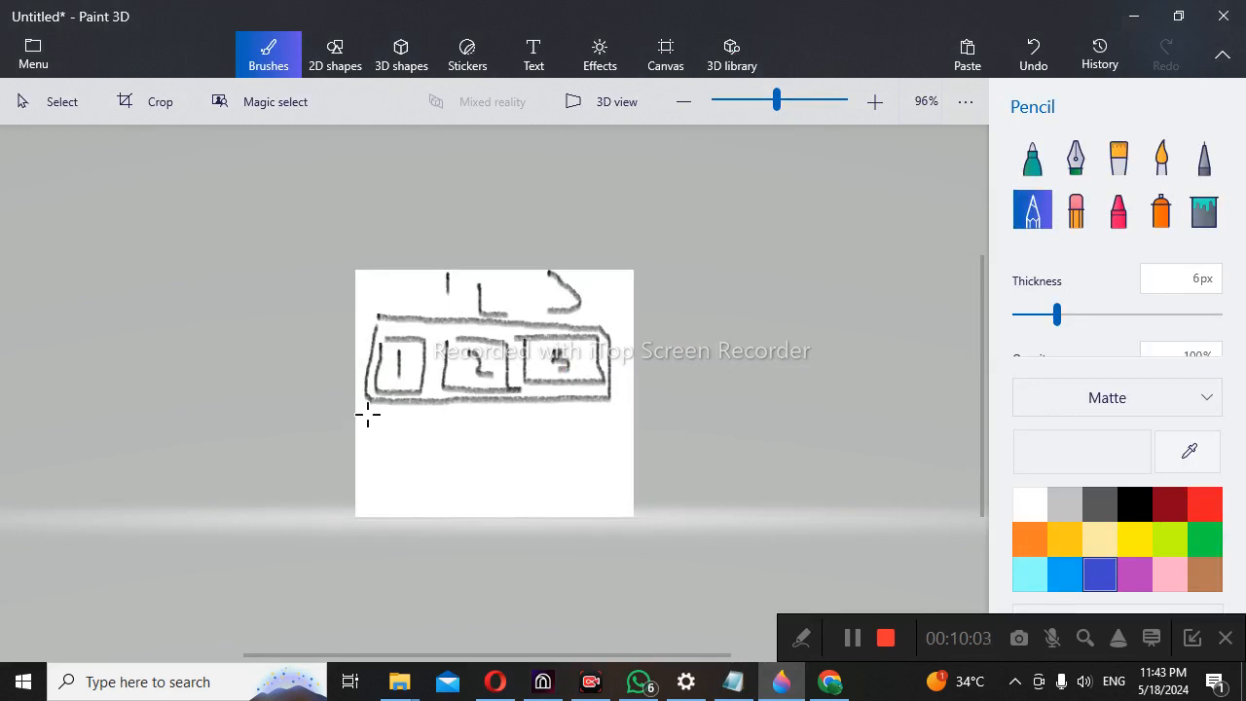
{"action": "left_click_drag", "start_coordinate": [365, 416], "coordinate": [399, 454]}
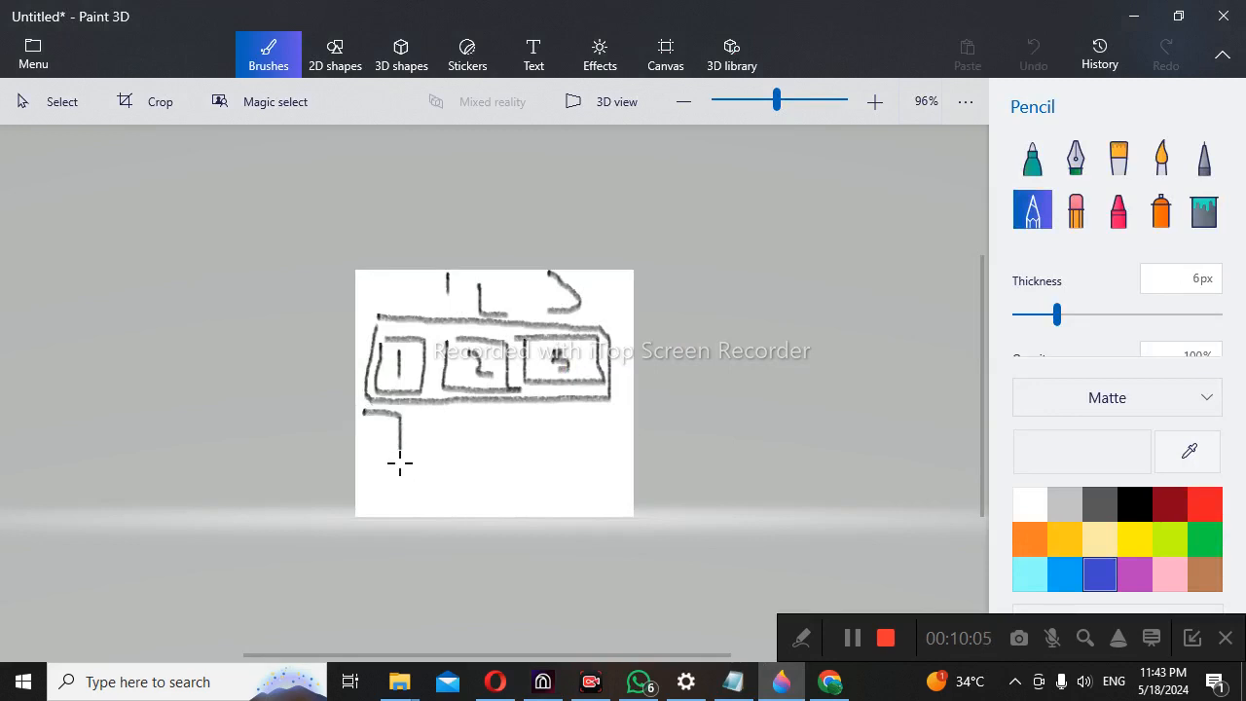
{"action": "left_click_drag", "start_coordinate": [399, 505], "coordinate": [399, 505]}
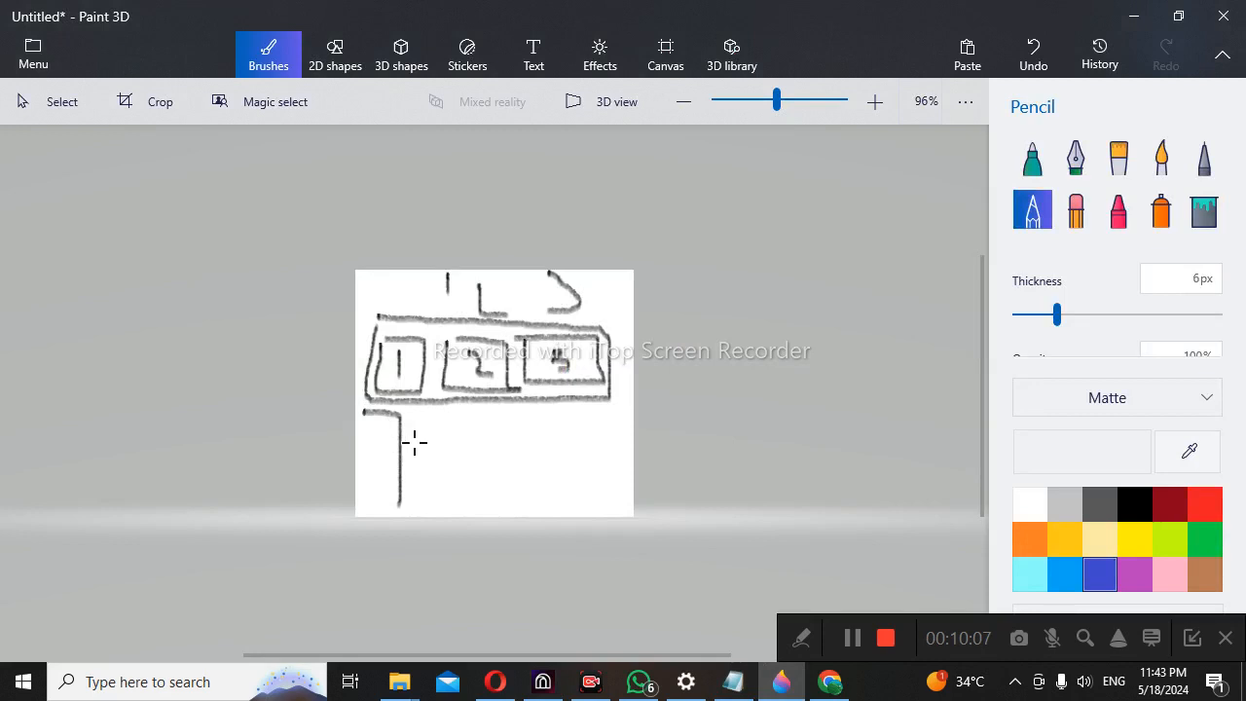
{"action": "mouse_move", "coordinate": [426, 418]}
{"action": "left_mouse_down"}
{"action": "mouse_move", "coordinate": [425, 488]}
{"action": "mouse_move", "coordinate": [435, 414]}
{"action": "mouse_move", "coordinate": [518, 419]}
{"action": "left_mouse_up"}
{"action": "left_click_drag", "start_coordinate": [570, 484], "coordinate": [425, 482]}
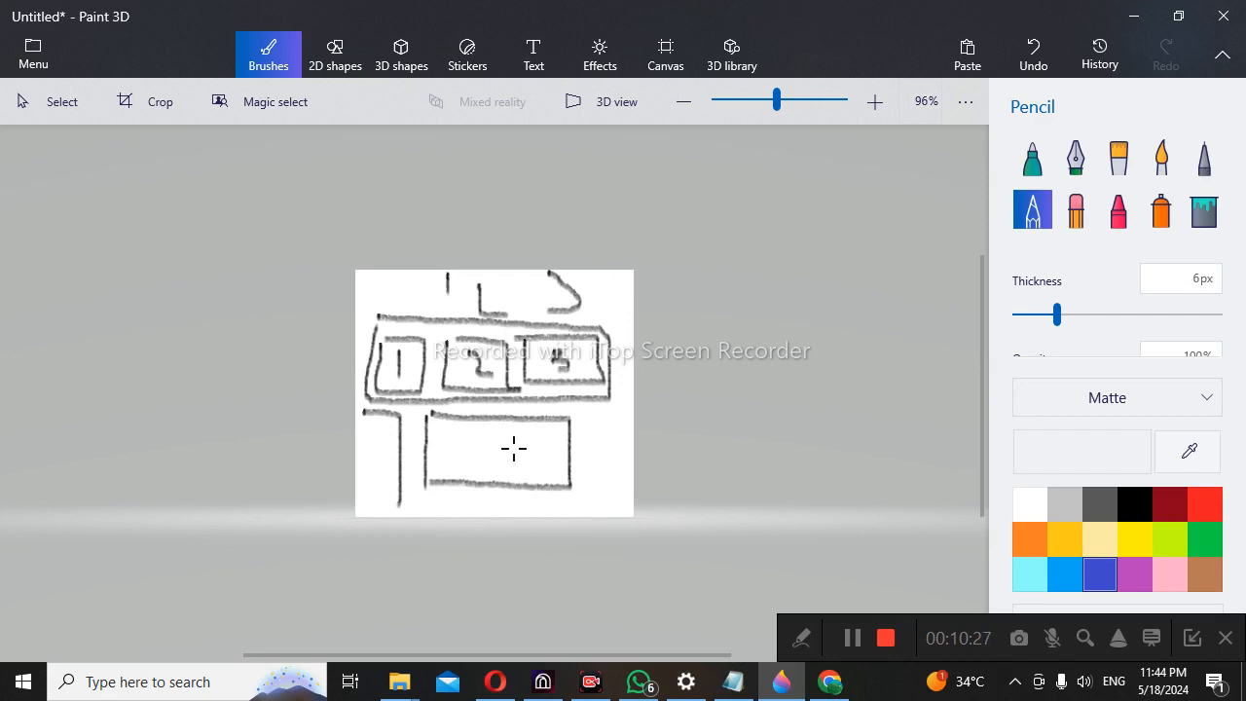
Switch to Effect House and add a new variable to the visual scripting items
{"action": "left_click", "coordinate": [540, 690]}
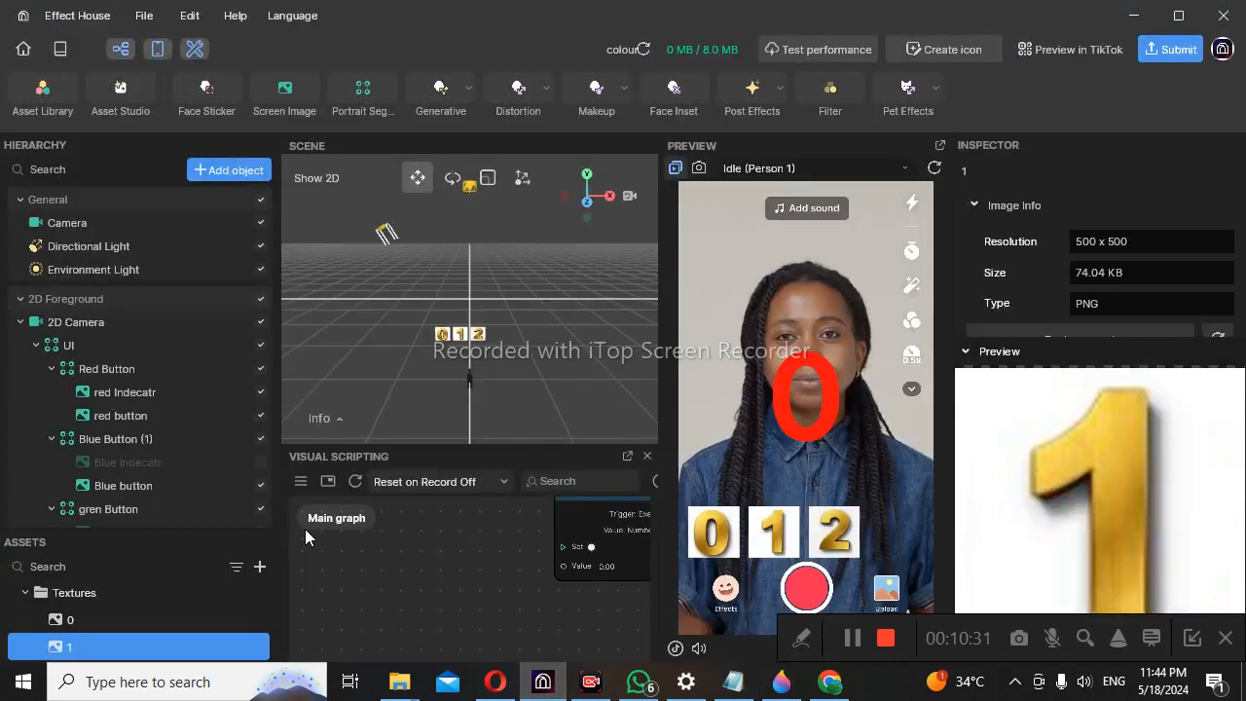
{"action": "left_click", "coordinate": [299, 481]}
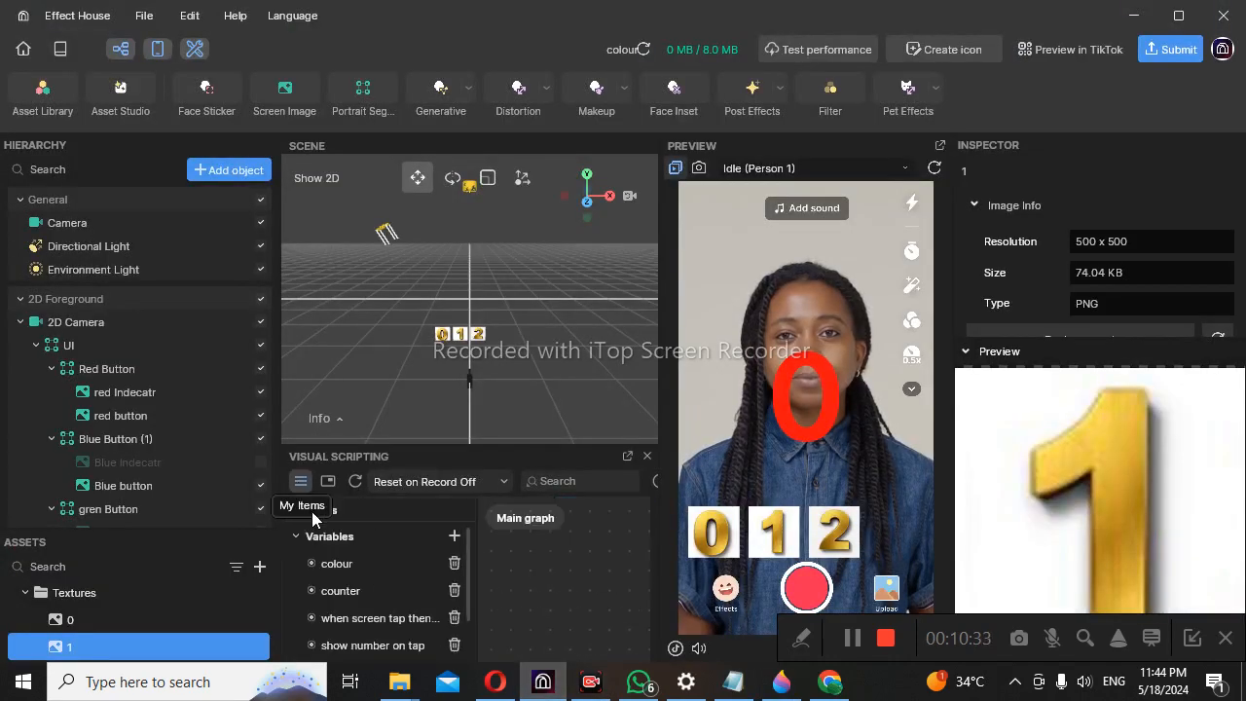
{"action": "left_click", "coordinate": [454, 538]}
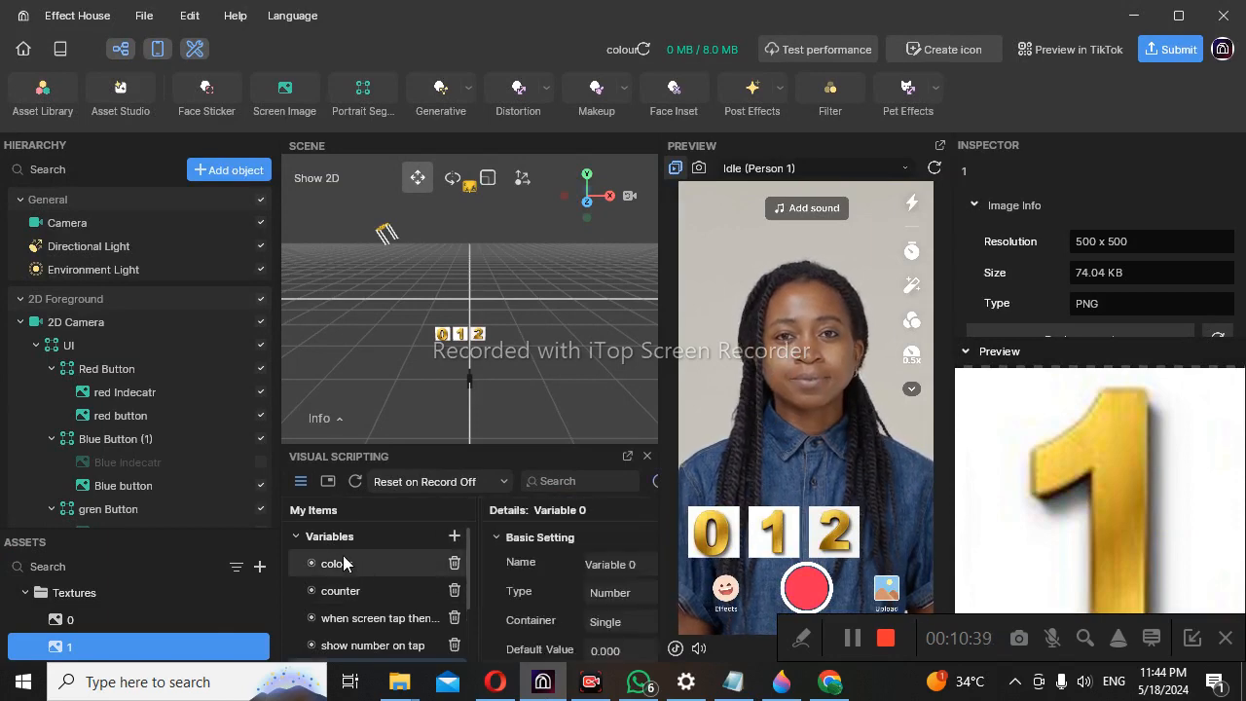
Name the new variable "tap on photo"
{"action": "scroll", "coordinate": [350, 584], "scroll_direction": "down", "scroll_amount": 3}
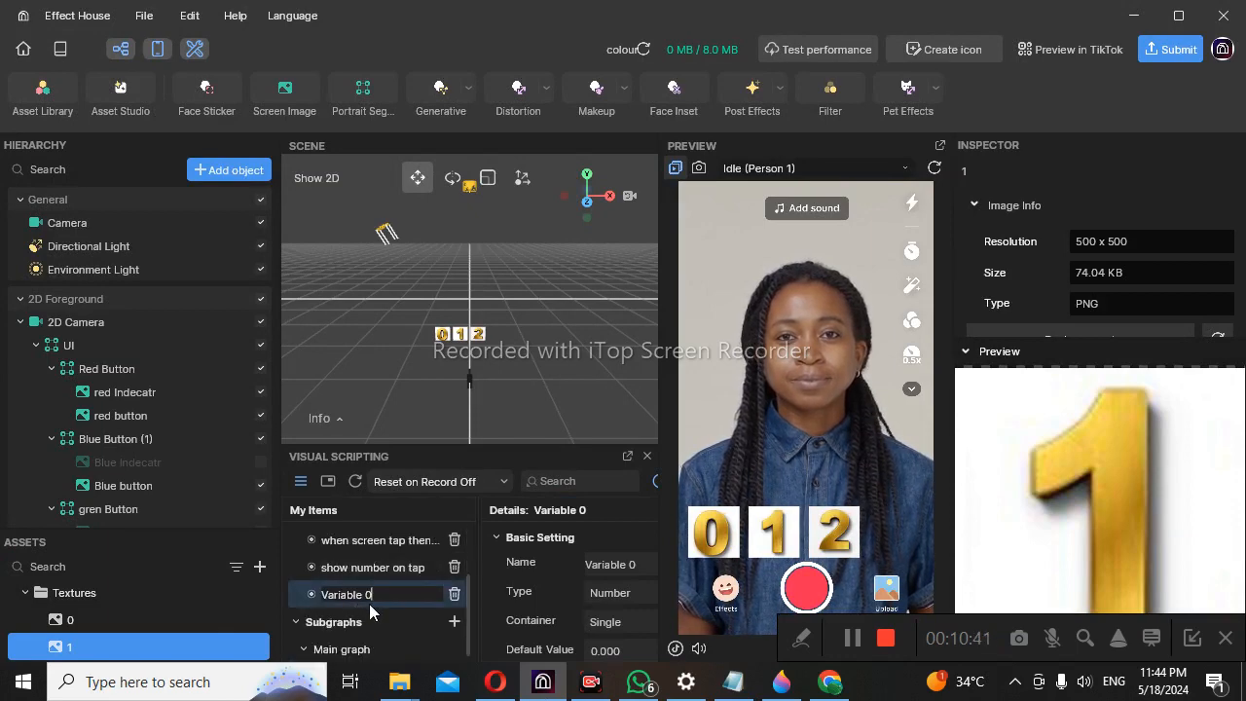
{"action": "key", "text": "BackSpace"}
{"action": "key", "text": "BackSpace"}
{"action": "key", "text": "BackSpace"}
{"action": "key", "text": "BackSpace"}
{"action": "key", "text": "BackSpace"}
{"action": "key", "text": "BackSpace"}
{"action": "key", "text": "BackSpace"}
{"action": "key", "text": "BackSpace"}
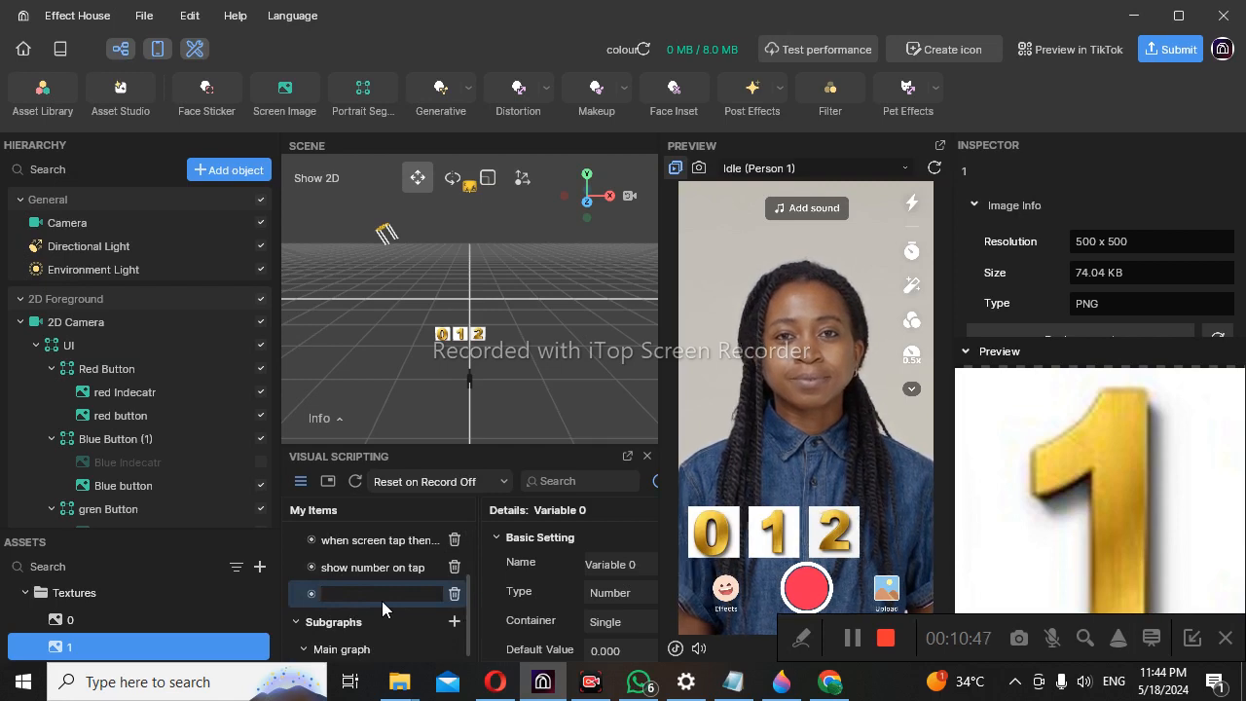
{"action": "type", "text": "tap"}
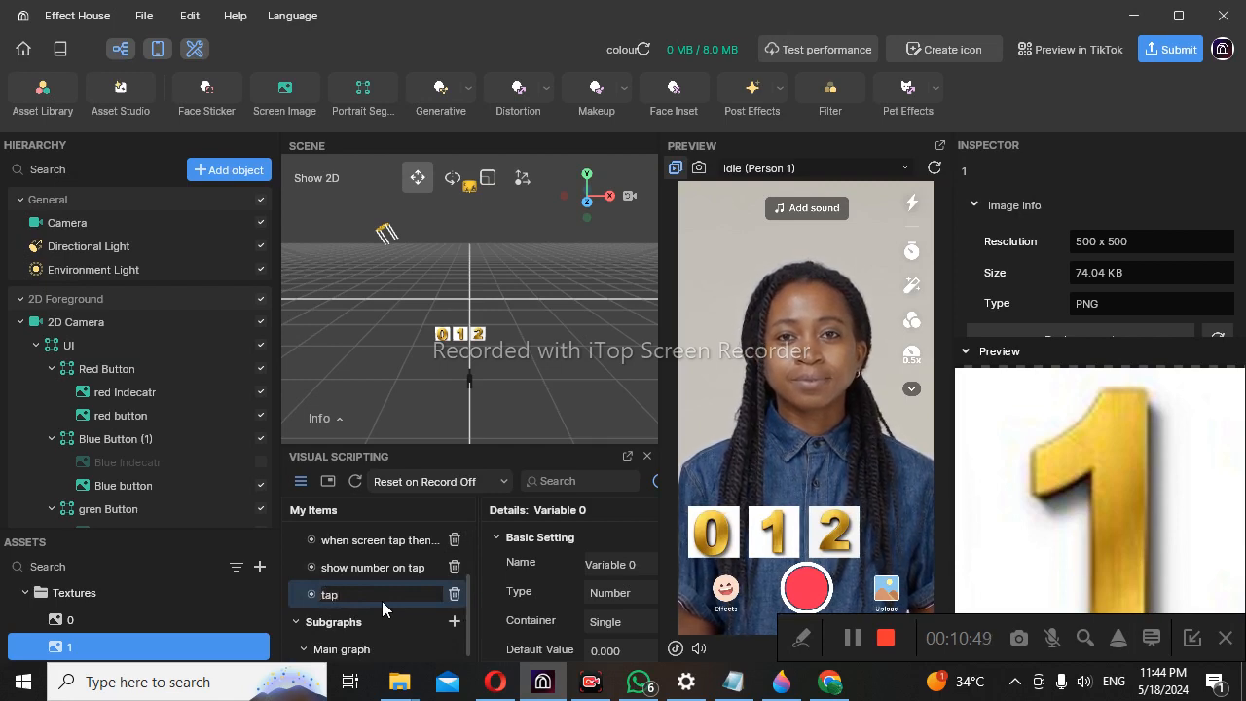
{"action": "type", "text": " on pi"}
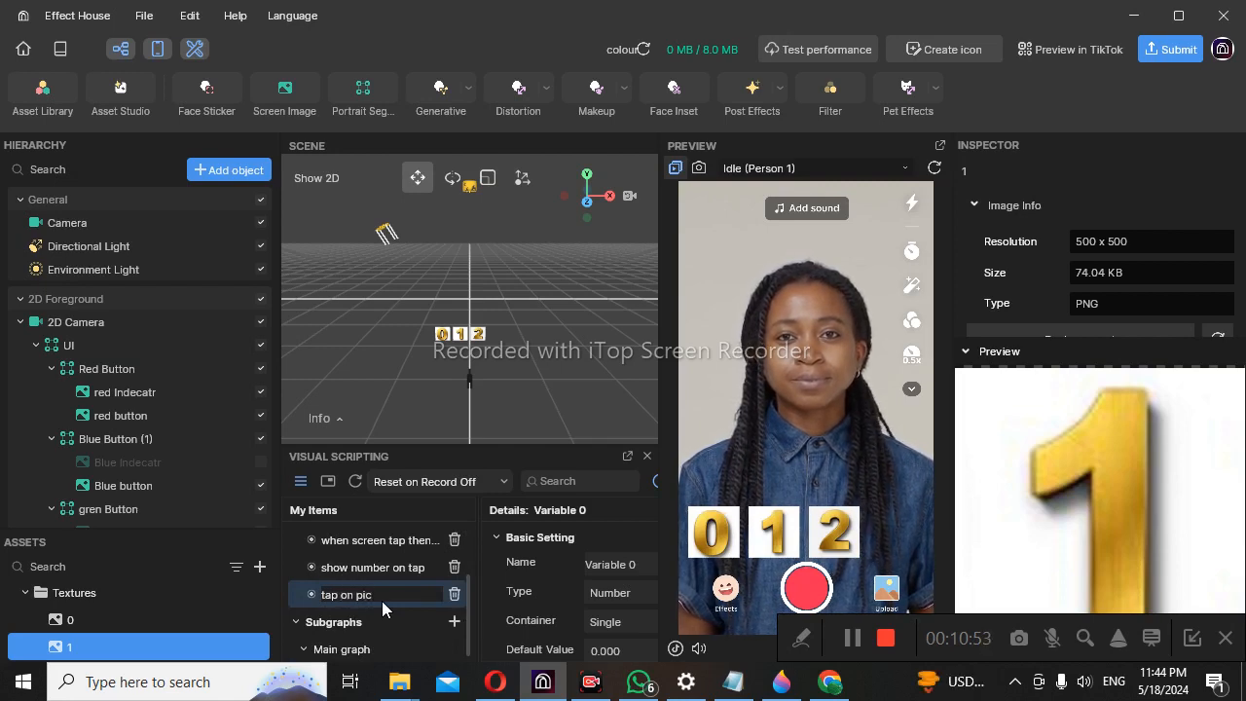
{"action": "key", "text": "BackSpace"}
{"action": "type", "text": "hoto"}
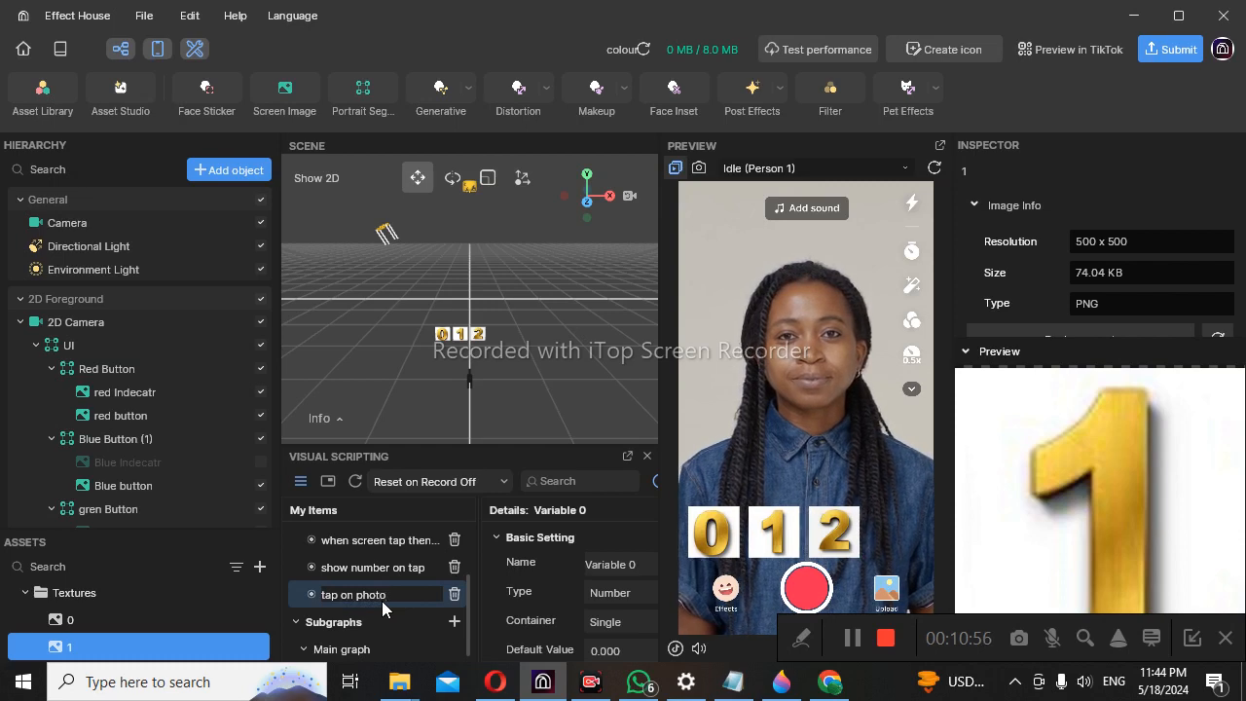
{"action": "key", "text": "Return"}
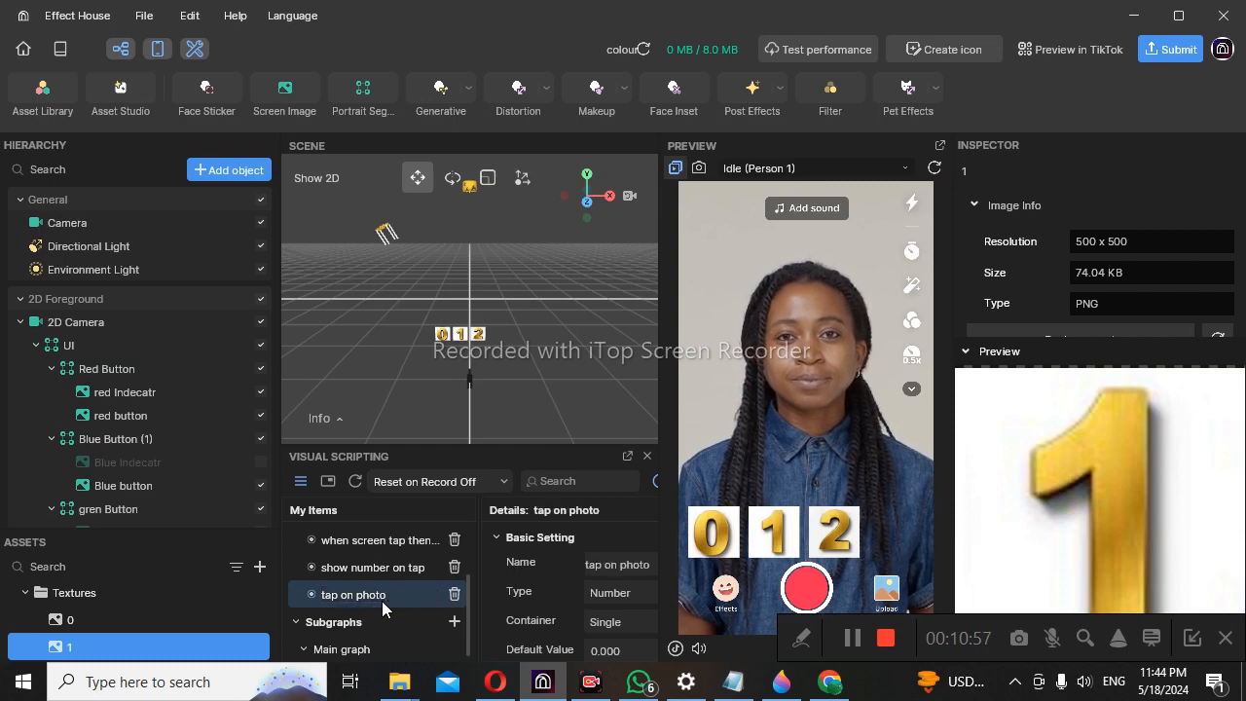
Detach the visual scripting editor, create a node for the tap on photo variable, and place it above the Set Visibility nodes
{"action": "left_click", "coordinate": [633, 457]}
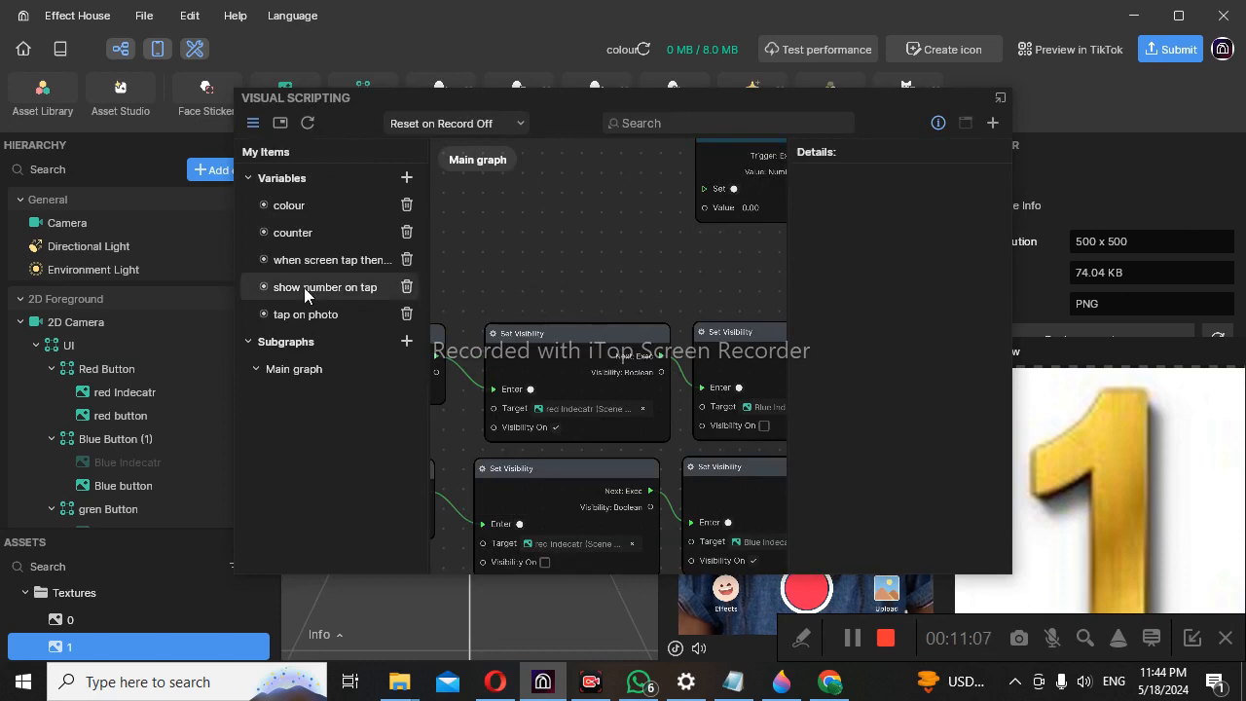
{"action": "left_click", "coordinate": [264, 312]}
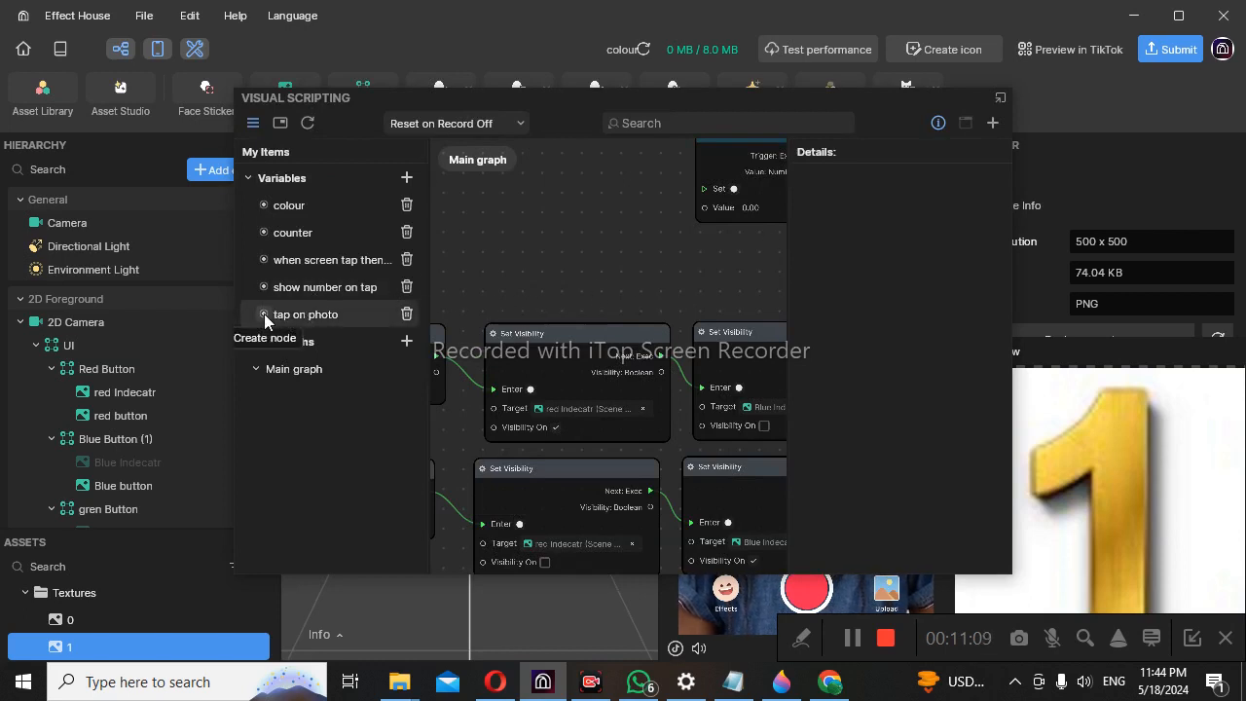
{"action": "key", "text": "Return"}
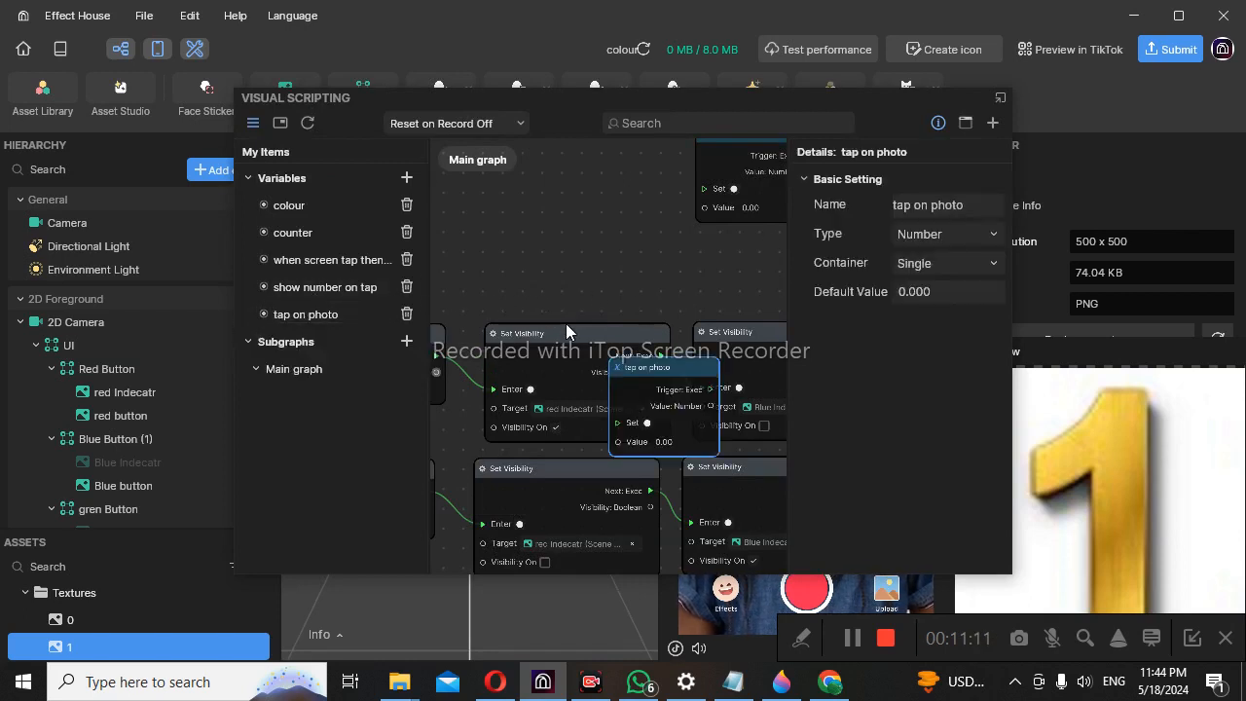
{"action": "left_click_drag", "start_coordinate": [662, 367], "coordinate": [596, 220]}
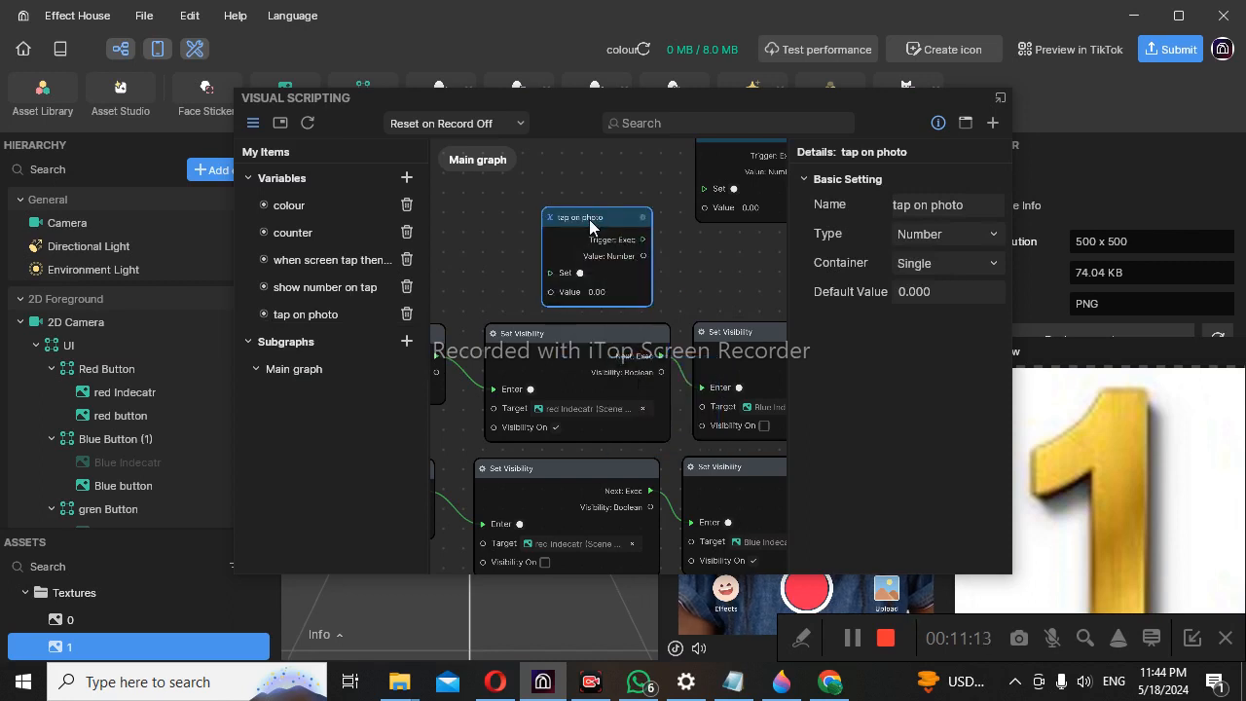
{"action": "scroll", "coordinate": [593, 263], "scroll_direction": "up", "scroll_amount": 3}
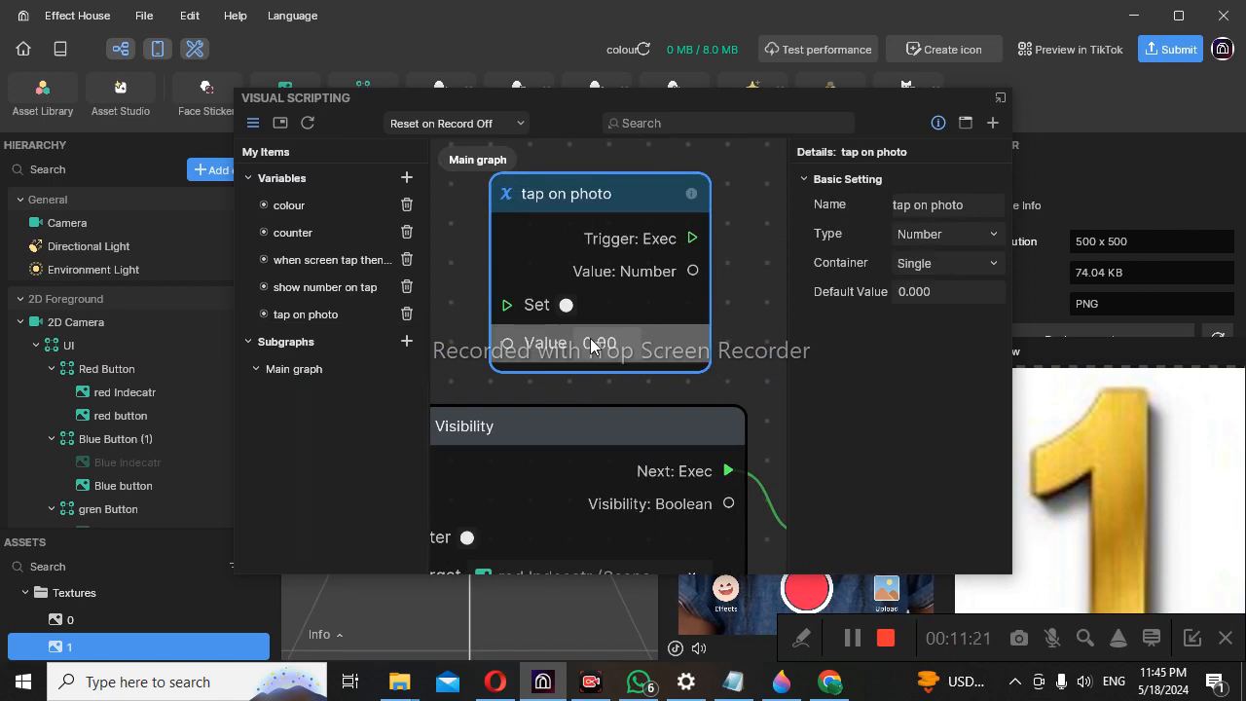
Dock the visual scripting editor, detach it again, and hide its details pane to widen the graph
{"action": "left_click", "coordinate": [1002, 107]}
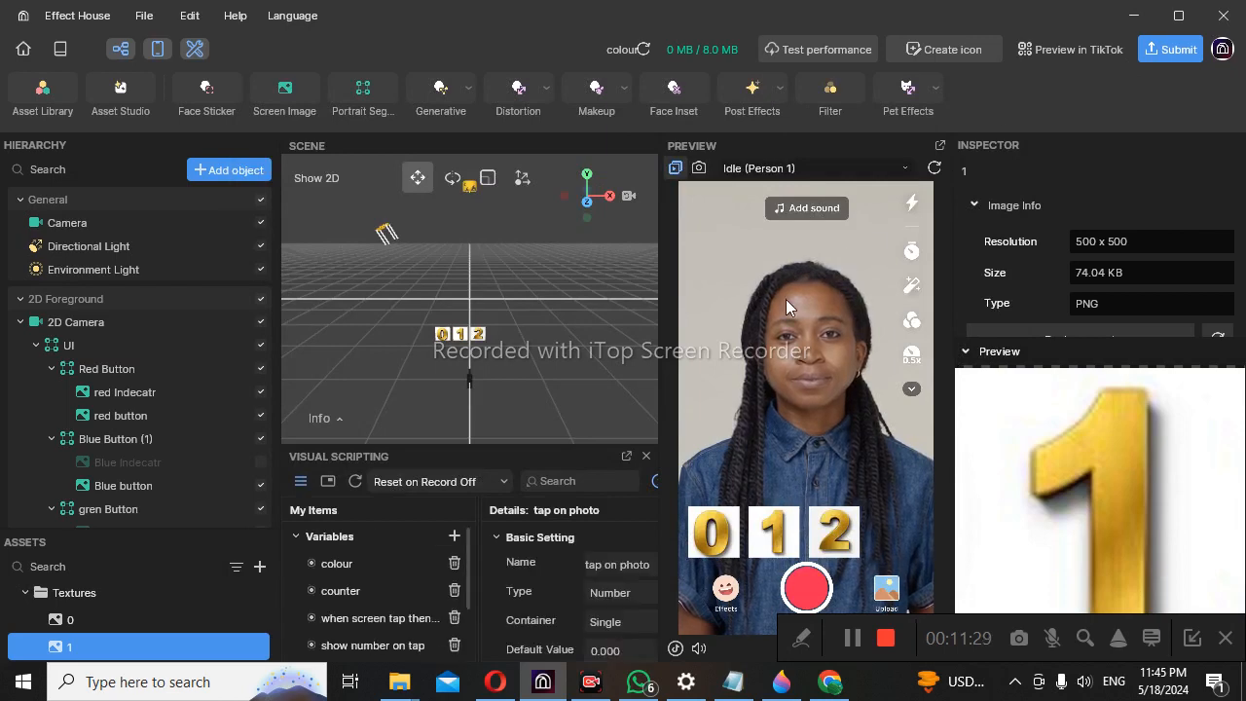
{"action": "left_click", "coordinate": [625, 460]}
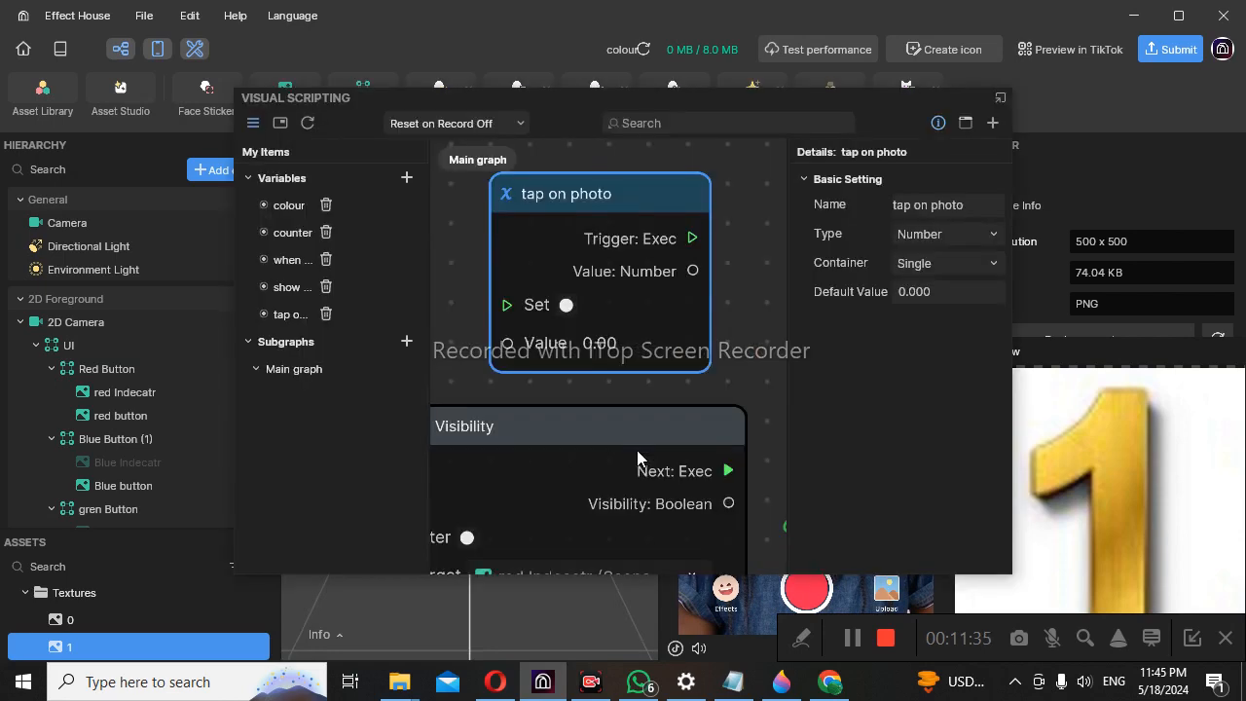
{"action": "left_click", "coordinate": [938, 126]}
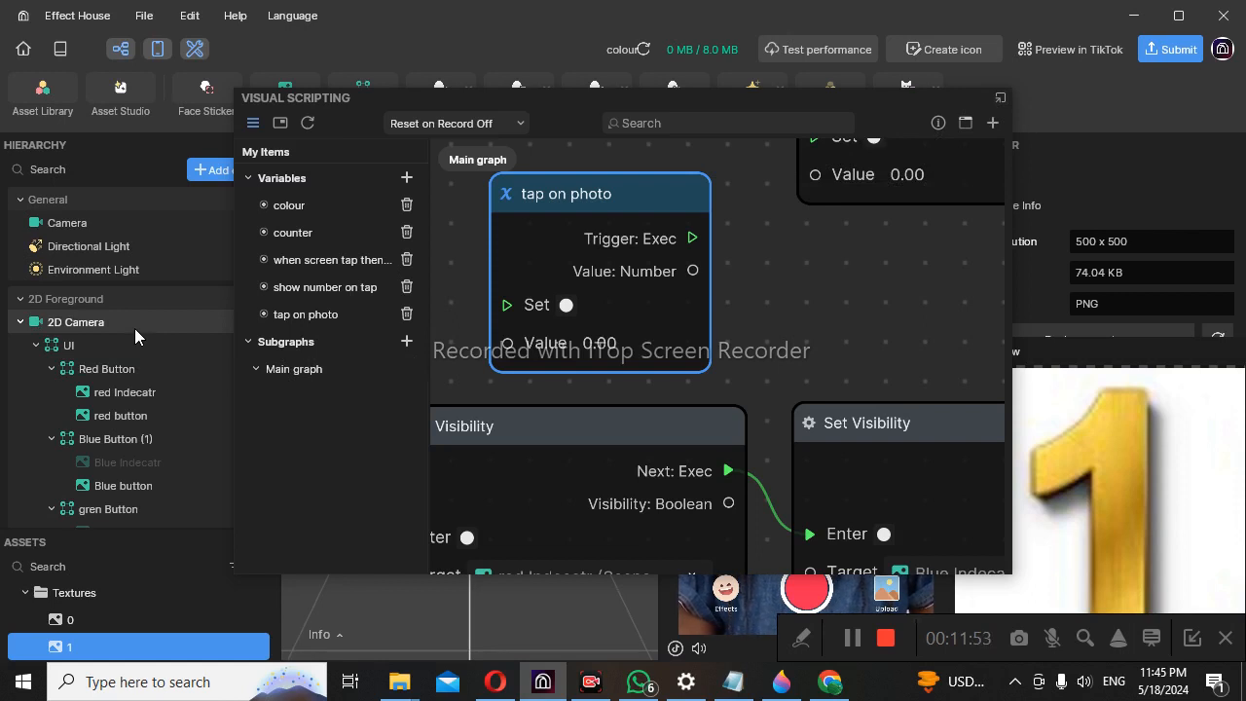
Switch to Paint 3D to examine the sketch of the numbered button layout, and return to the visual scripting graph in Effect House
{"action": "left_click", "coordinate": [781, 687]}
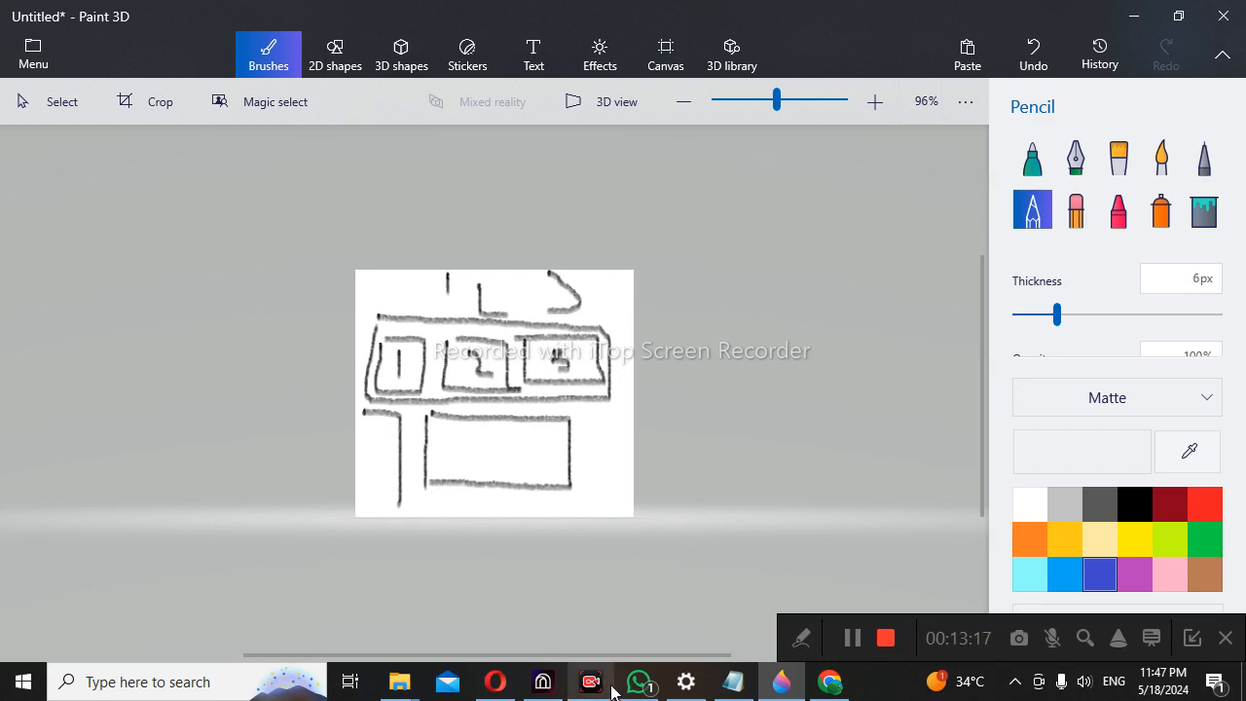
{"action": "mouse_move", "coordinate": [594, 683]}
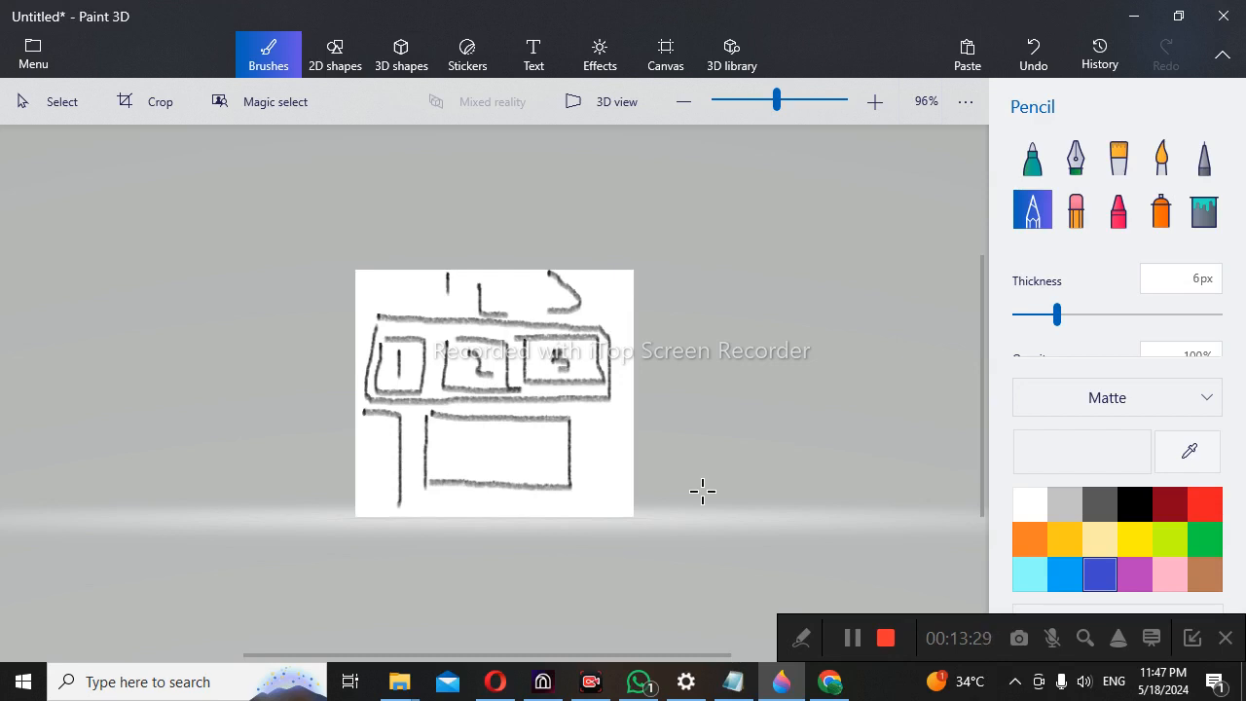
{"action": "left_click", "coordinate": [543, 682]}
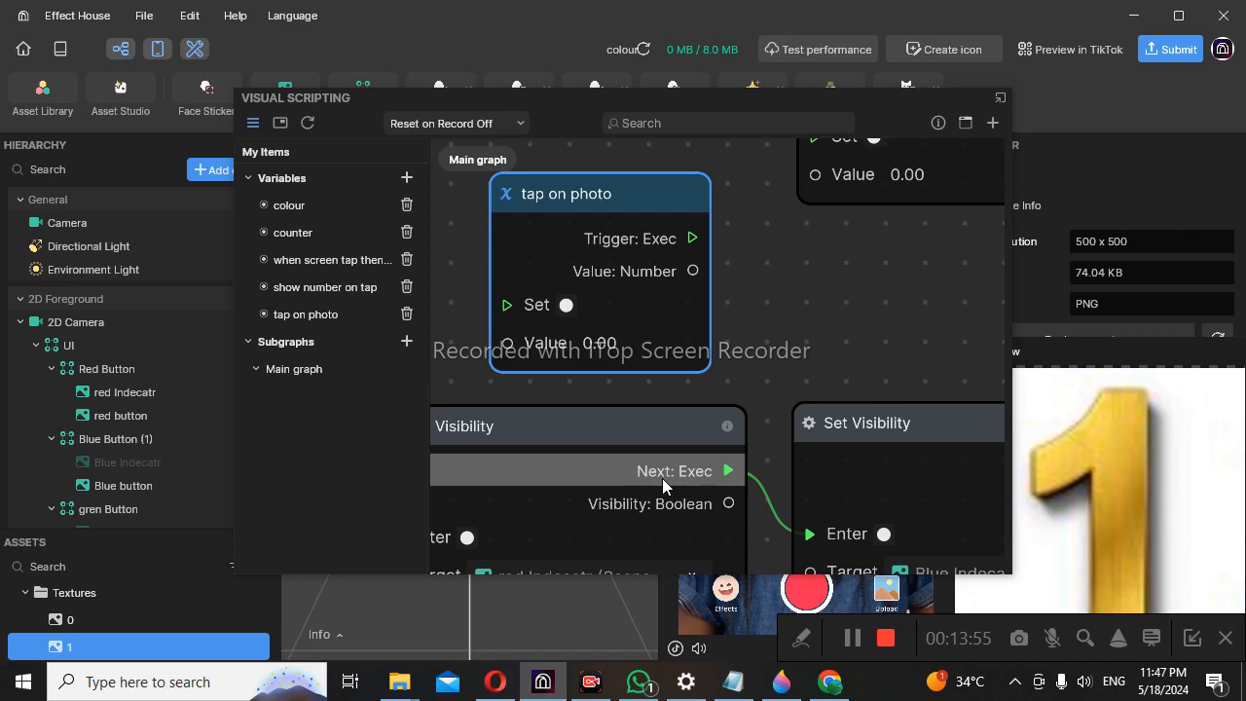
Bring the numbered button sketch in Paint 3D back up and dismiss the low battery notice
{"action": "mouse_move", "coordinate": [767, 687]}
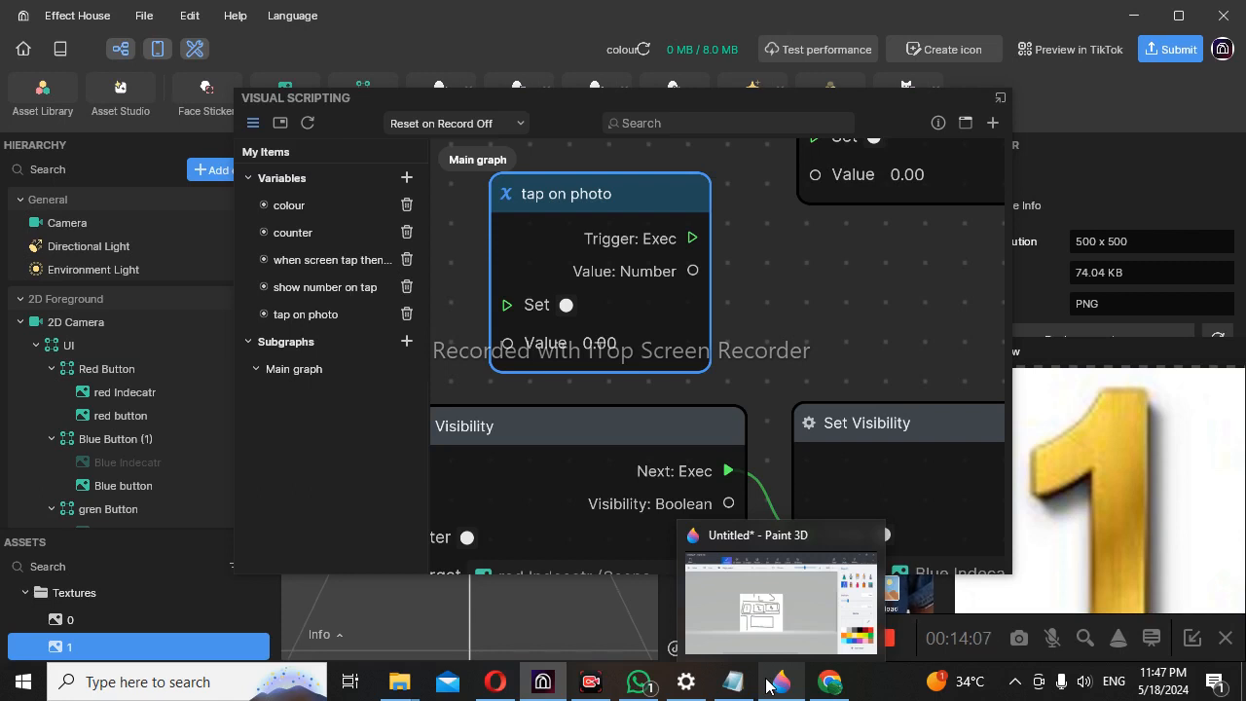
{"action": "scroll", "coordinate": [145, 399], "scroll_direction": "down", "scroll_amount": 4}
{"action": "scroll", "coordinate": [145, 407], "scroll_direction": "up", "scroll_amount": 1}
{"action": "scroll", "coordinate": [144, 409], "scroll_direction": "down", "scroll_amount": 1}
{"action": "left_click", "coordinate": [782, 682]}
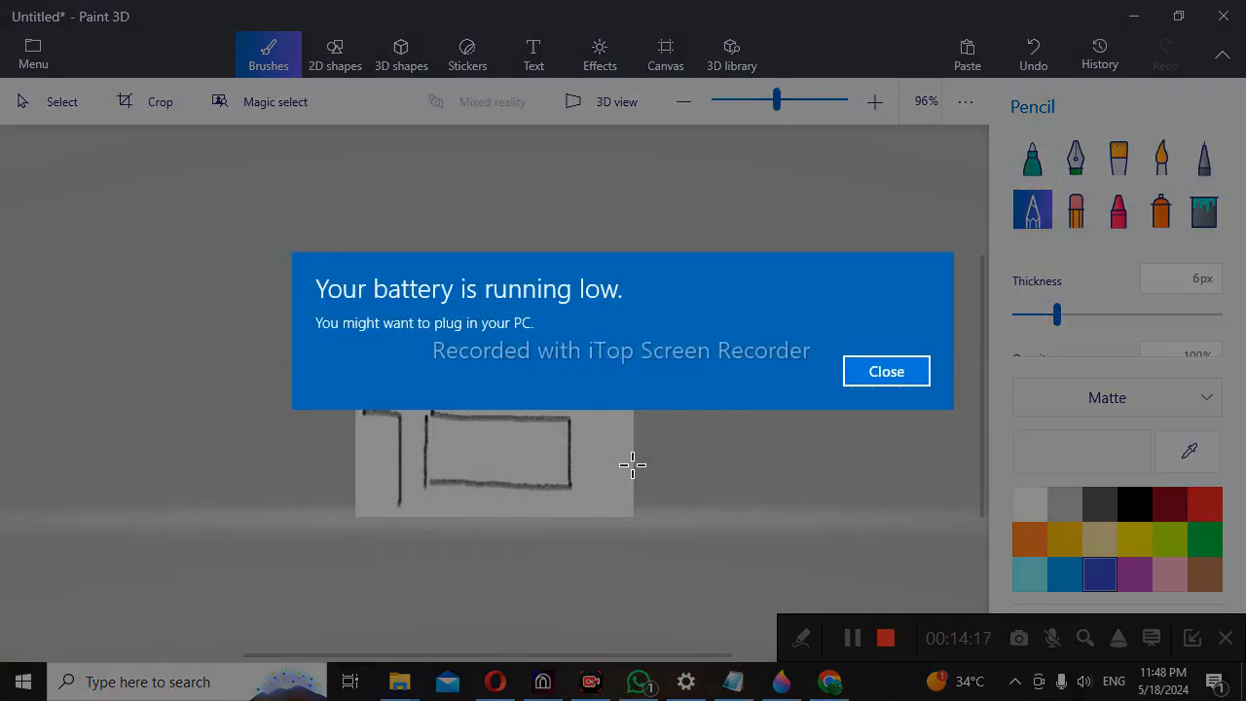
{"action": "left_click", "coordinate": [901, 374]}
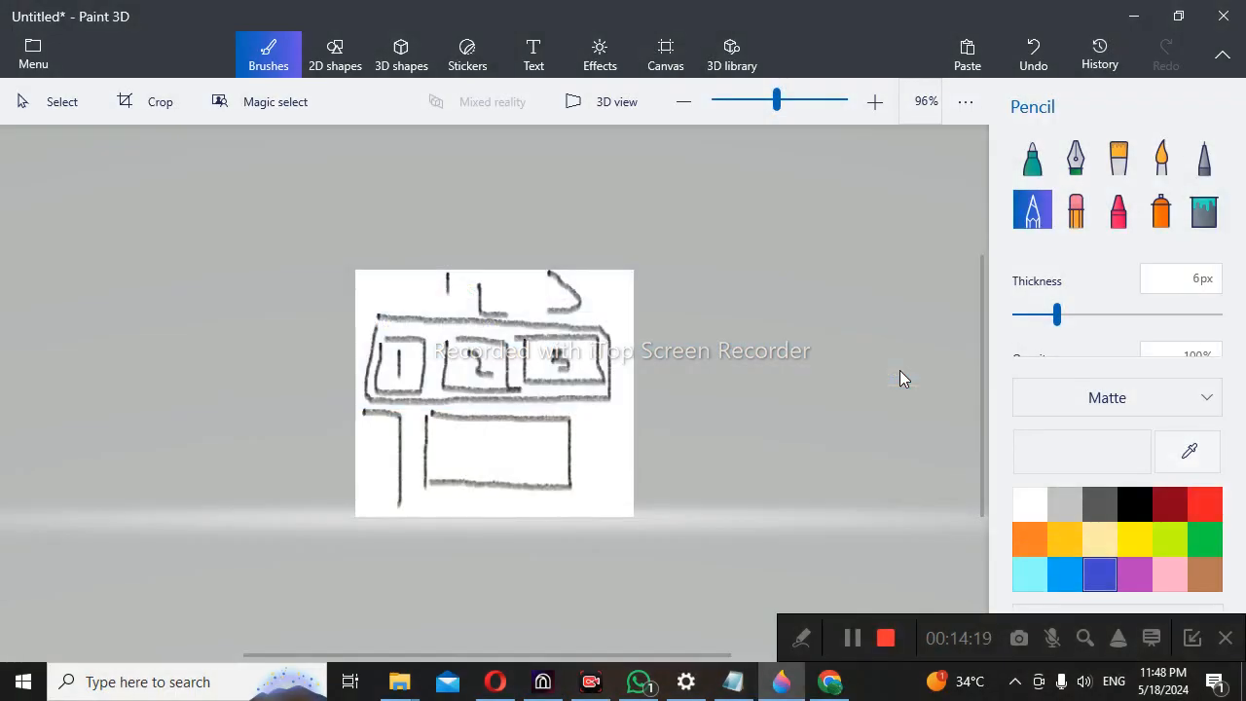